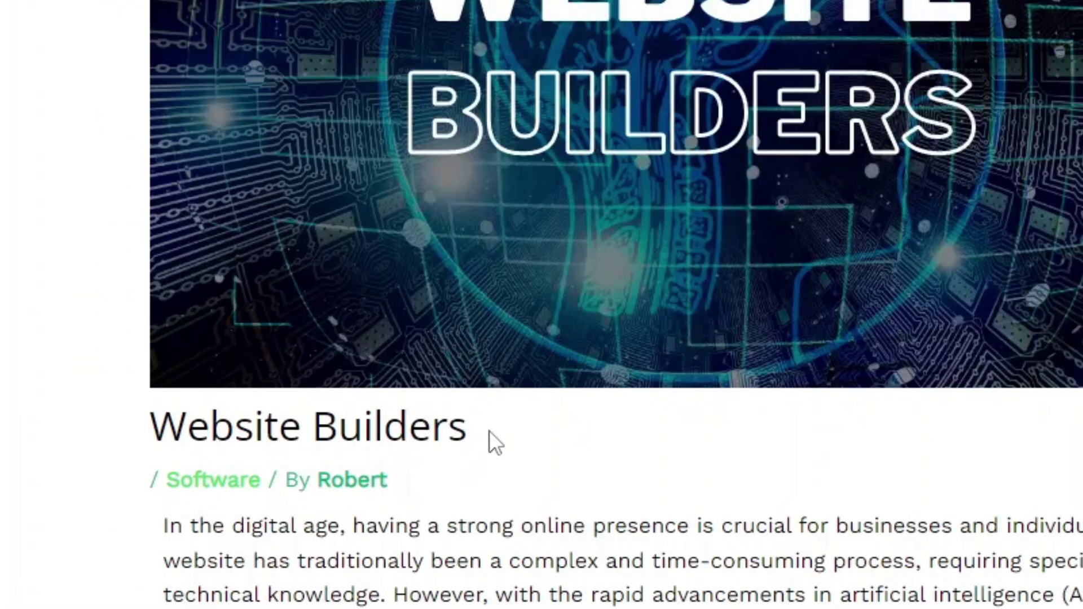
- Scroll the Website Builders list to Pineapple Builder and enter the prompt 'create a website that sells shoes online'
scroll(28, 144, down, 4)
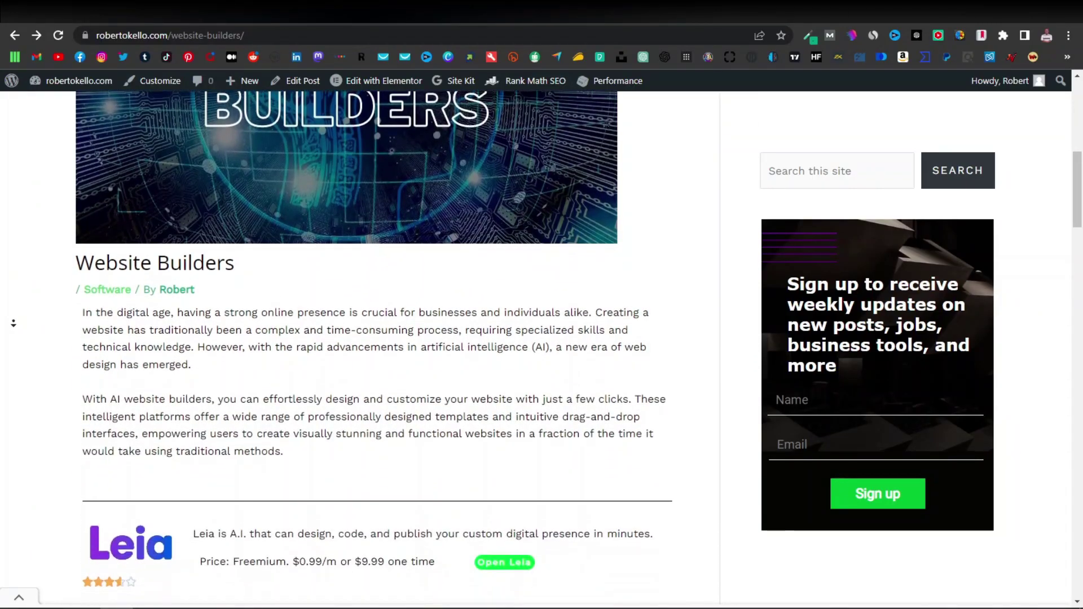
scroll(13, 324, down, 7)
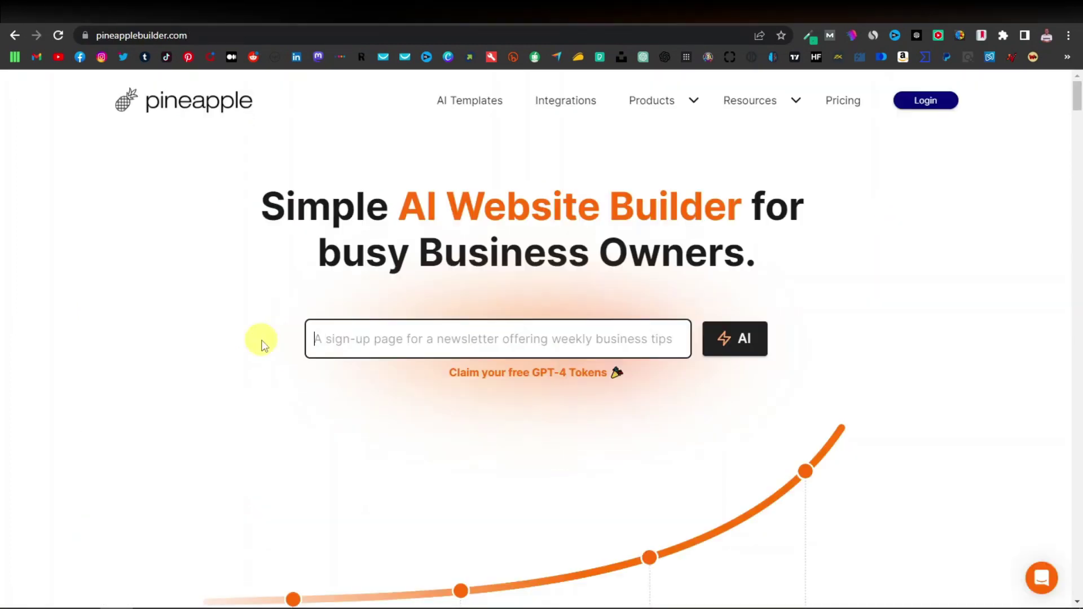
text(create a website that)
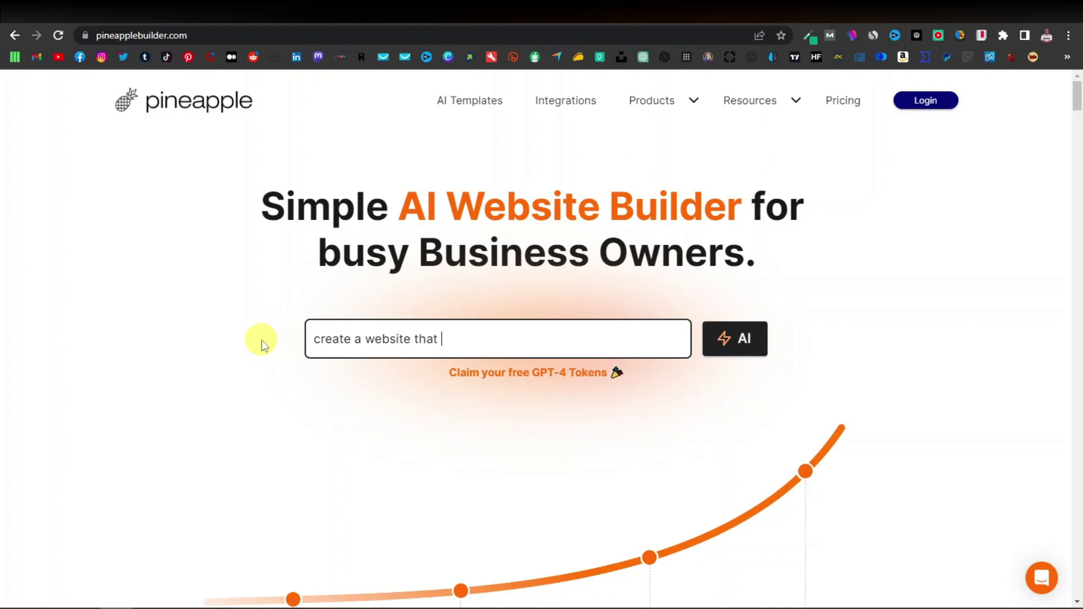
text( sells shoes online)
- Generate the ShoeHub shoe-shop copy with AI and select its business description
click(729, 339)
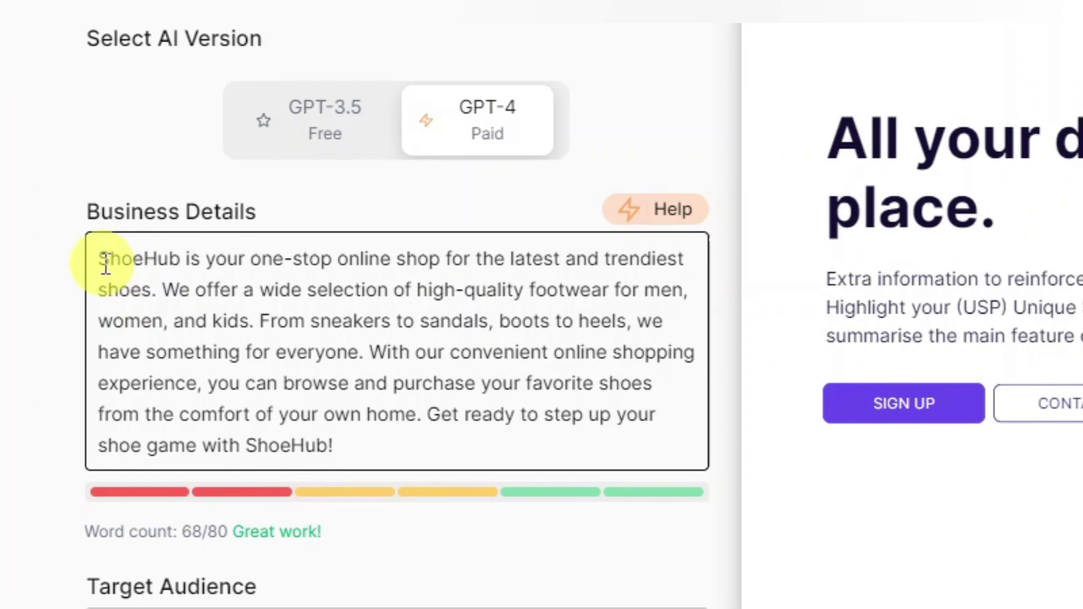
drag(101, 260, 537, 440)
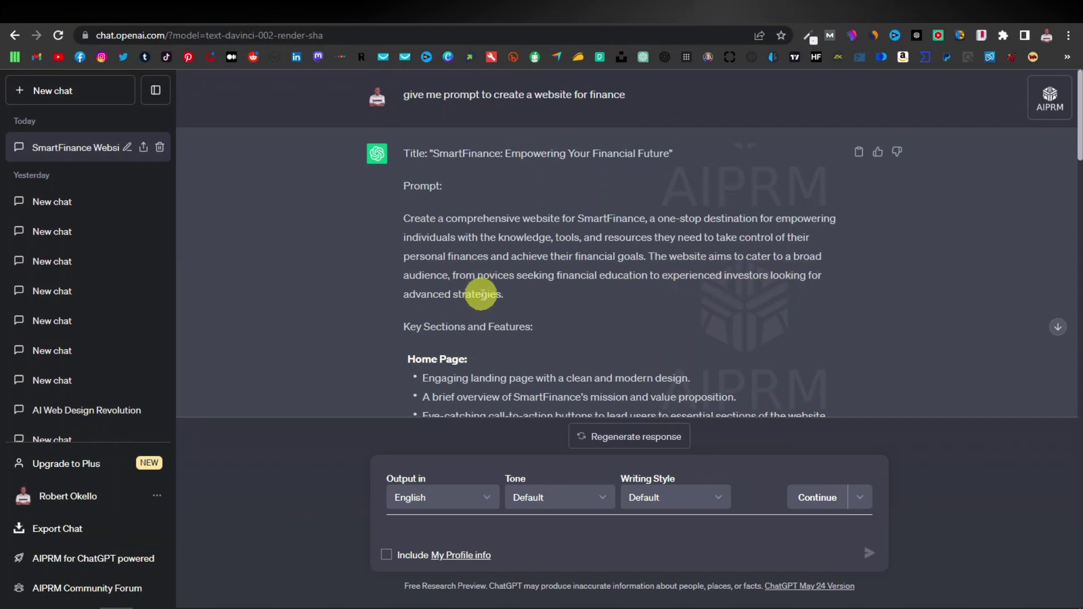
- Select the SmartFinance prompt paragraph in ChatGPT and start a new message
drag(503, 294, 405, 218)
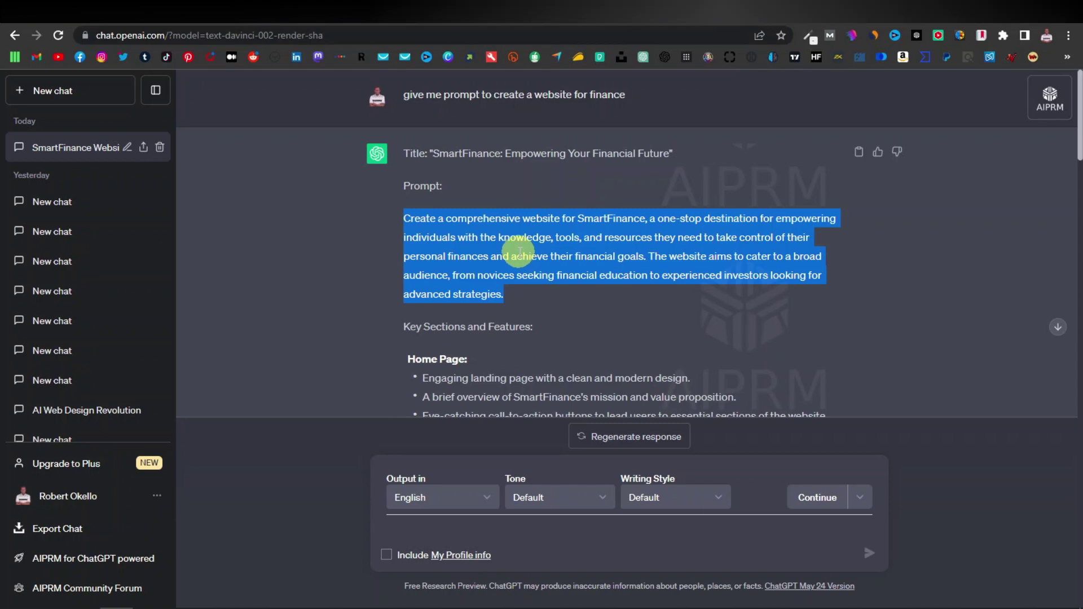
click(442, 529)
- Ask ChatGPT 'give me a prompt to create a website for dogs' and scroll the PawsomePals reply
text(give me a prompt to)
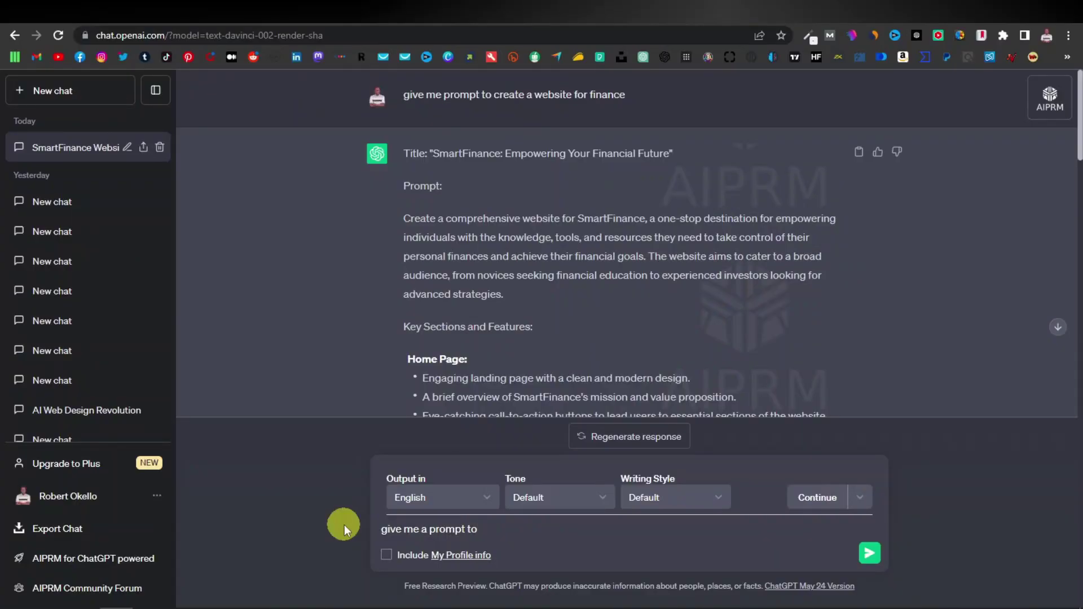
text( create a website for dogs)
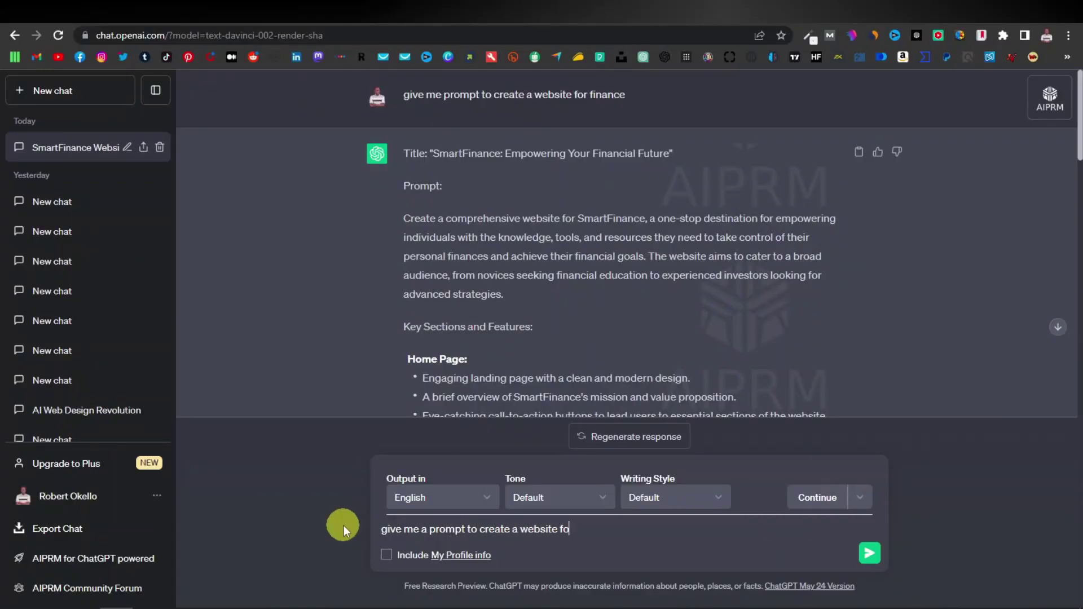
key(Return)
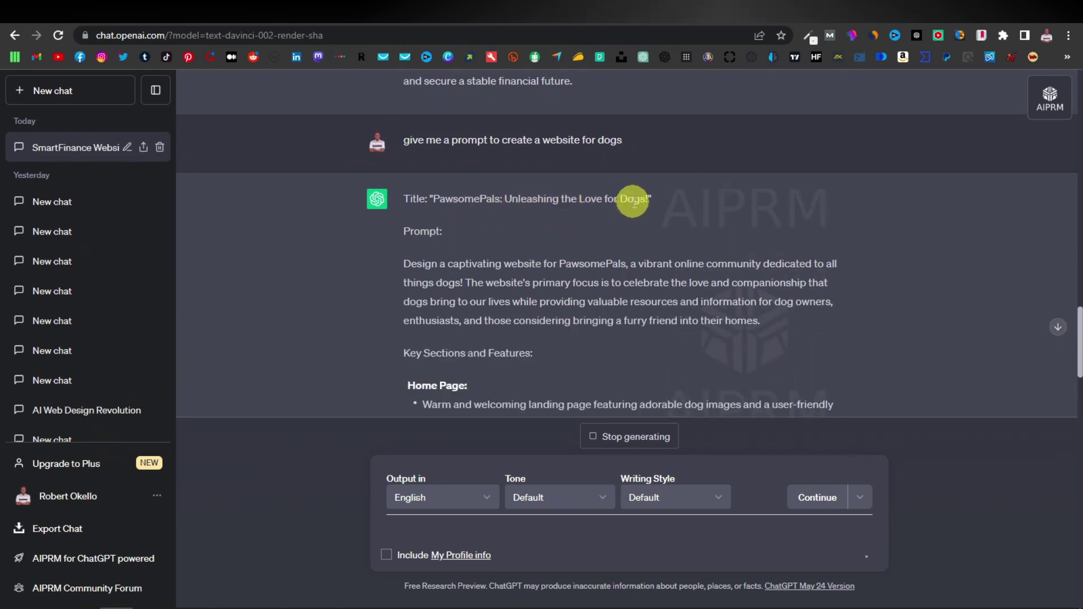
scroll(623, 213, down, 3)
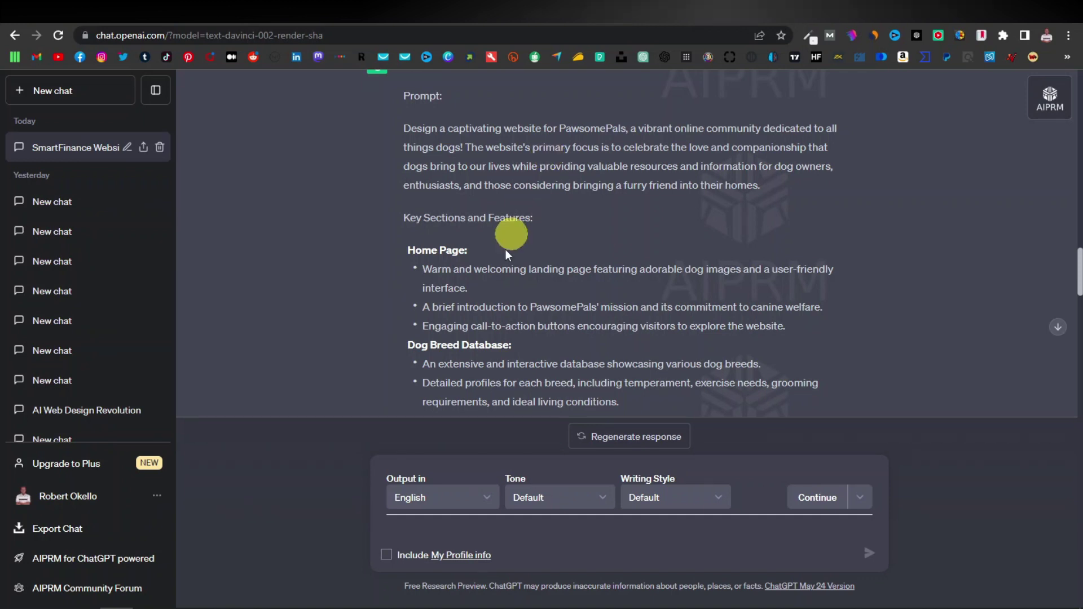
- Ask ChatGPT for a beauty products website prompt and read the GlowGuru reply
click(420, 532)
text(give me a prompt to create a website for beauty products)
key(Return)
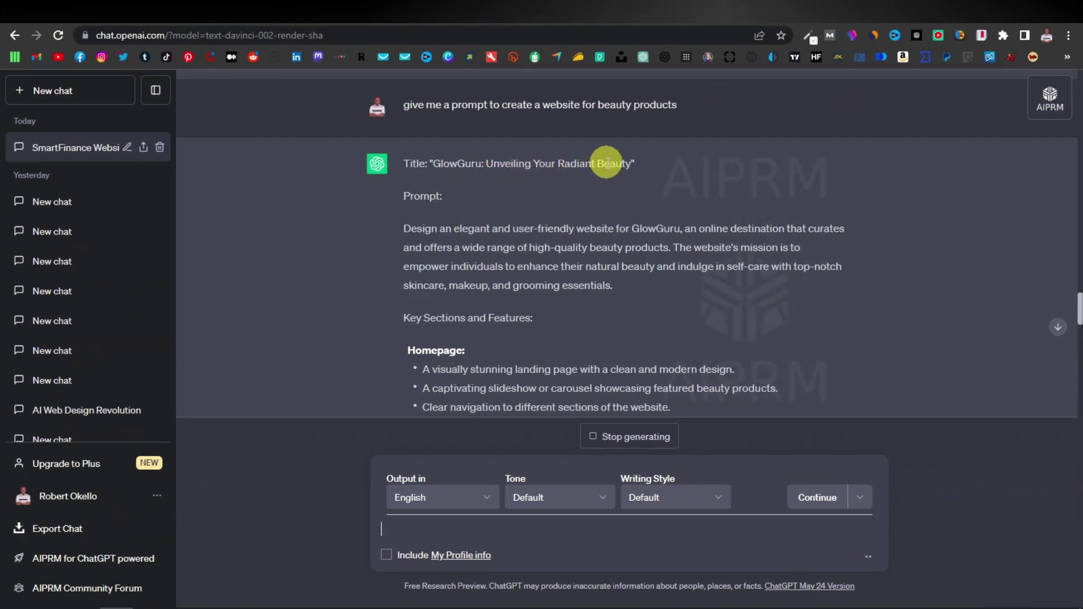
scroll(591, 176, down, 1)
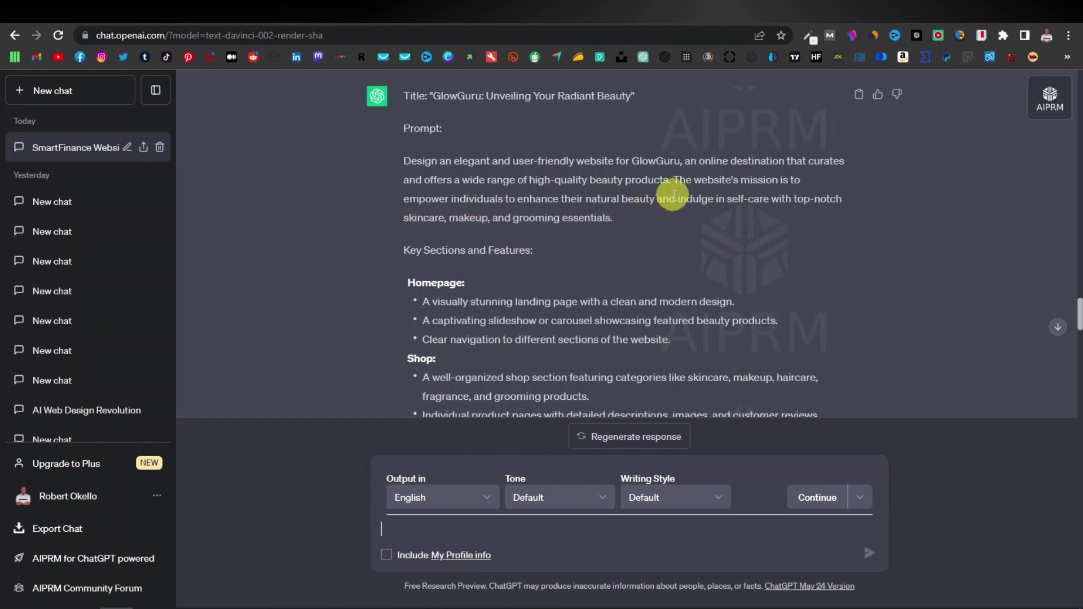
scroll(641, 242, down, 1)
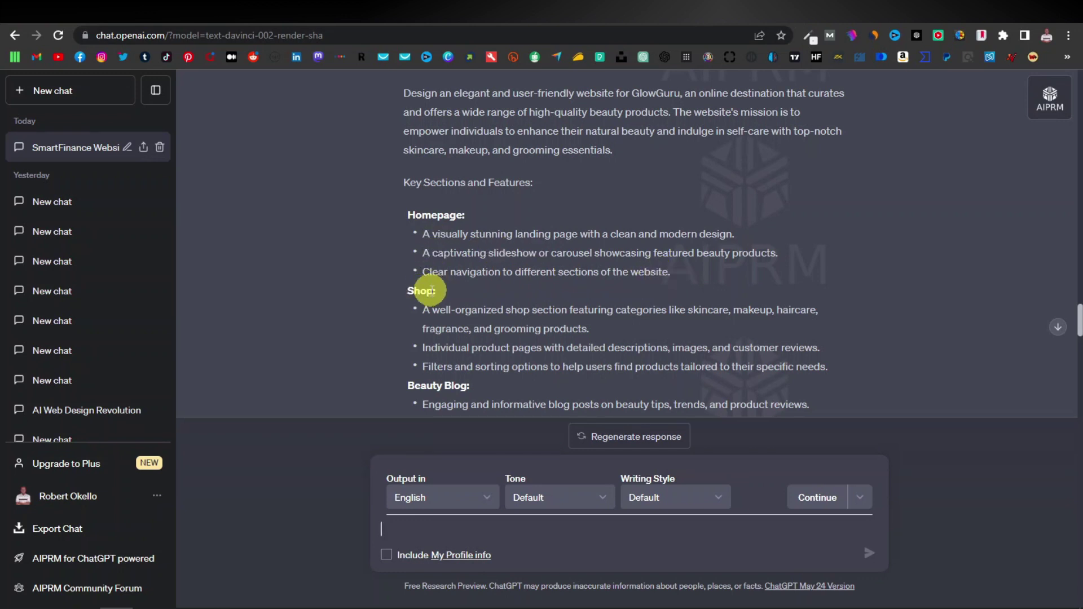
- Scroll the GlowGuru reply down to Design Considerations and back up
scroll(432, 291, down, 1)
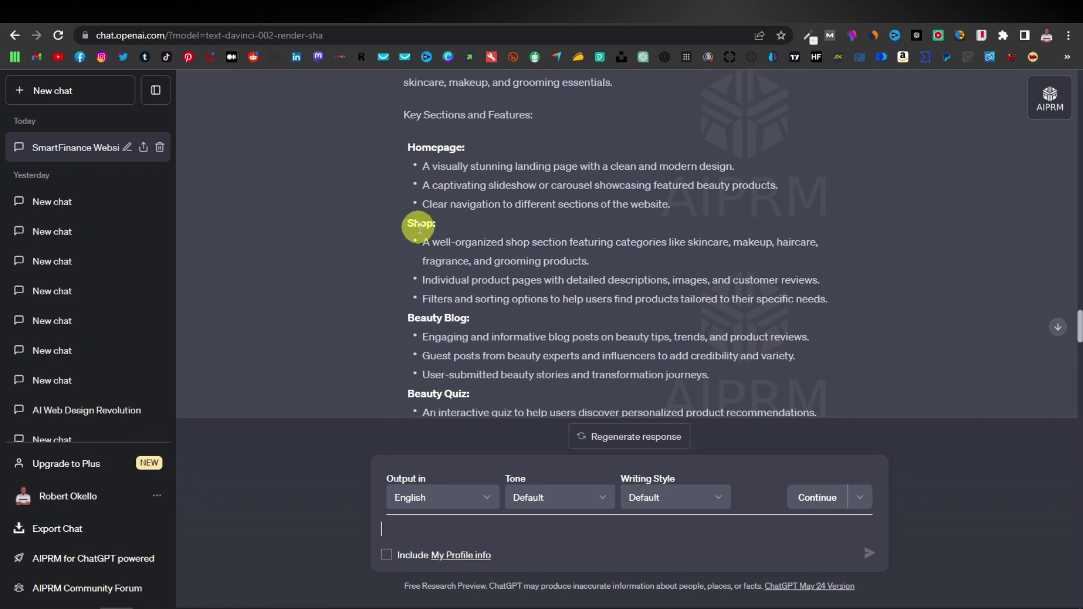
scroll(423, 224, down, 1)
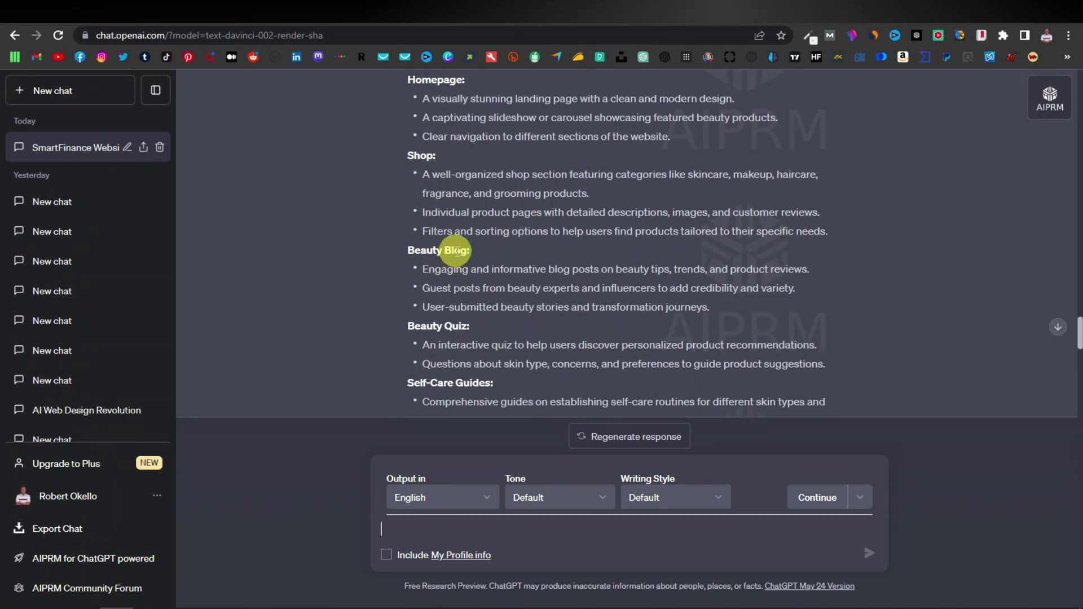
scroll(457, 251, down, 1)
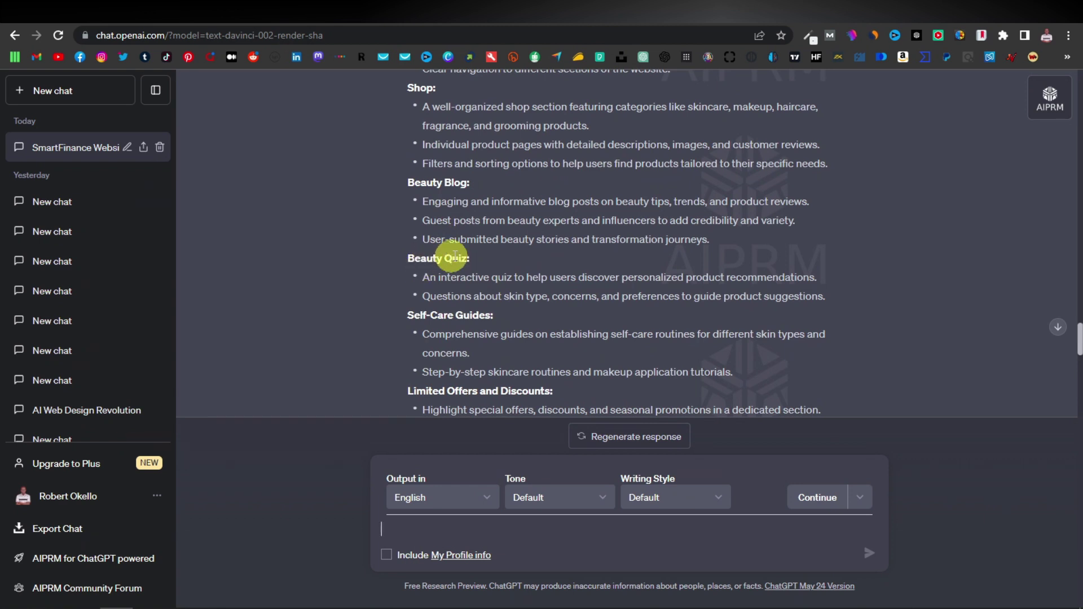
scroll(440, 250, down, 1)
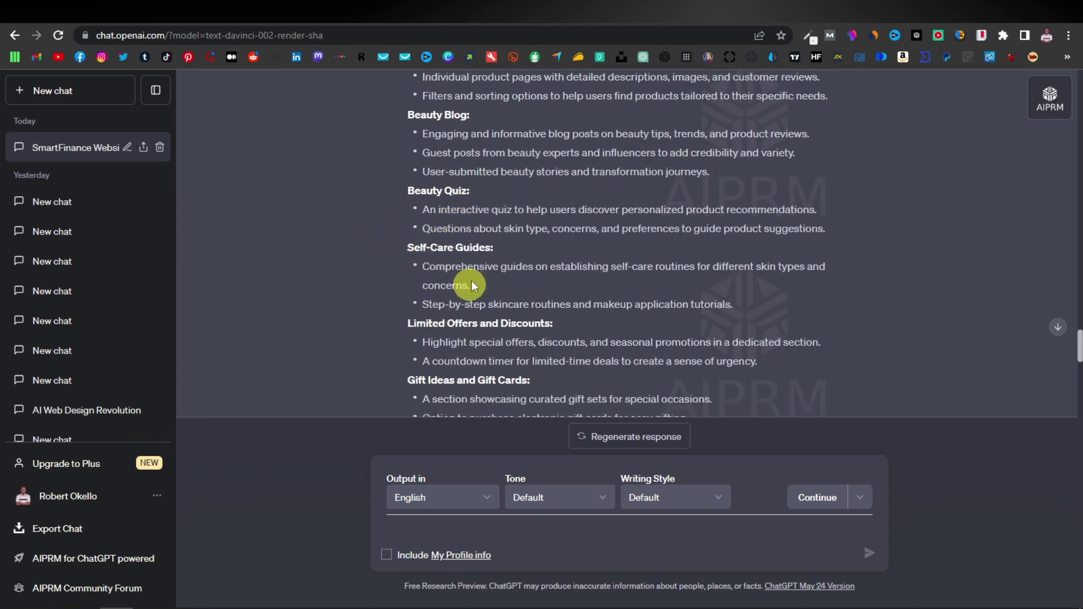
scroll(423, 302, down, 1)
scroll(434, 296, down, 1)
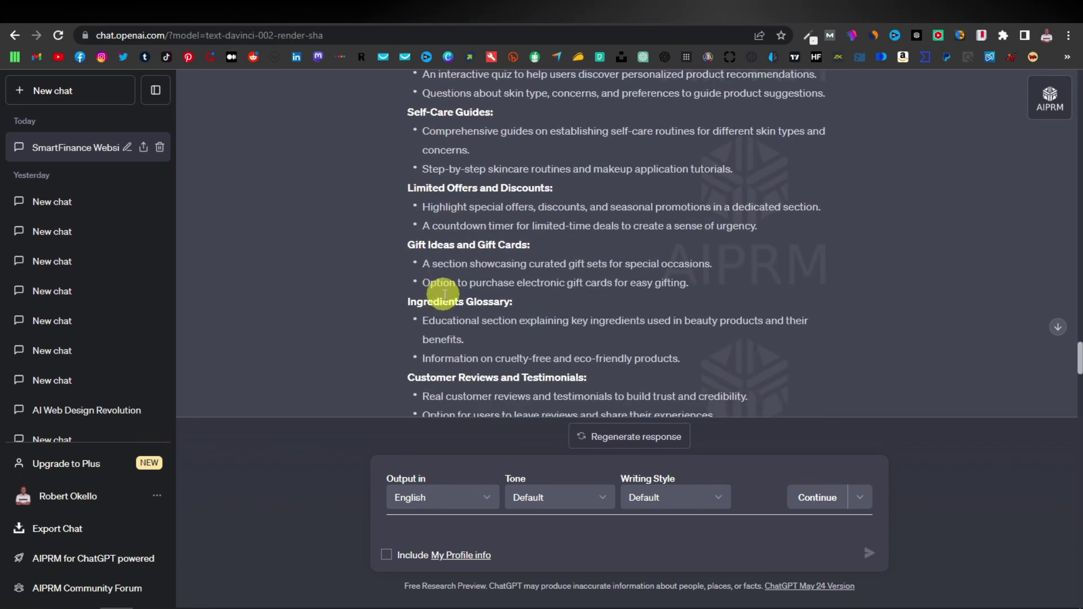
scroll(445, 294, down, 2)
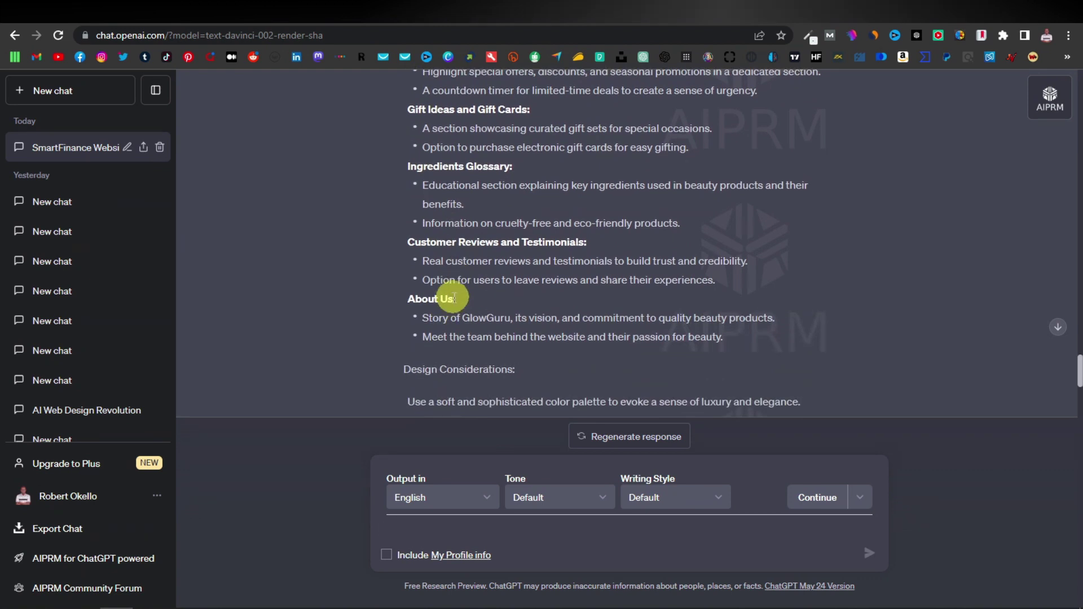
scroll(450, 297, up, 12)
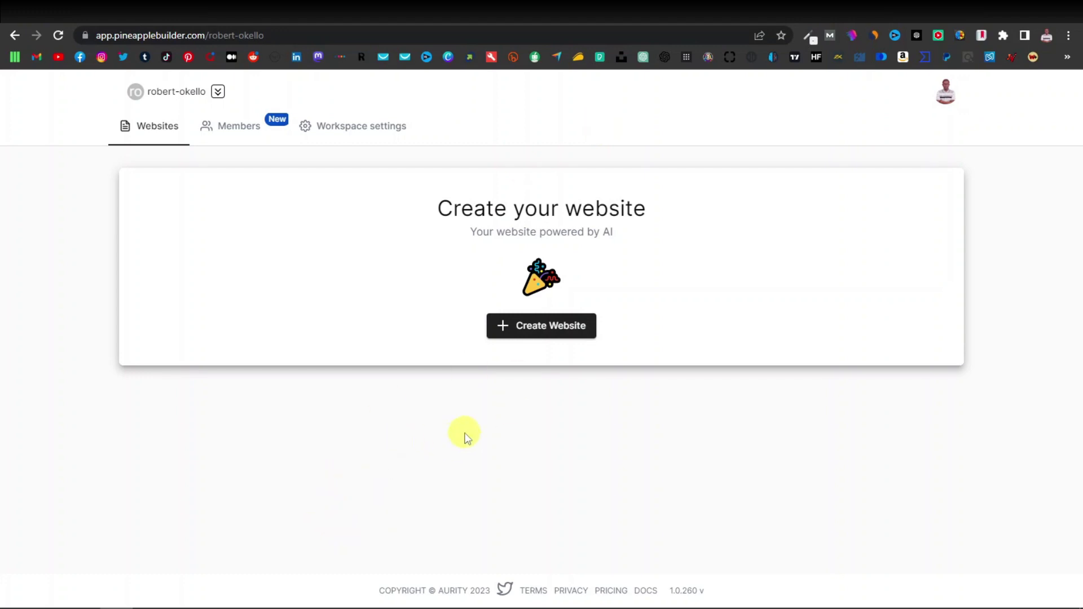
- Create a new website by AI-customising the Malia template with the GPT-3.5 model
click(552, 327)
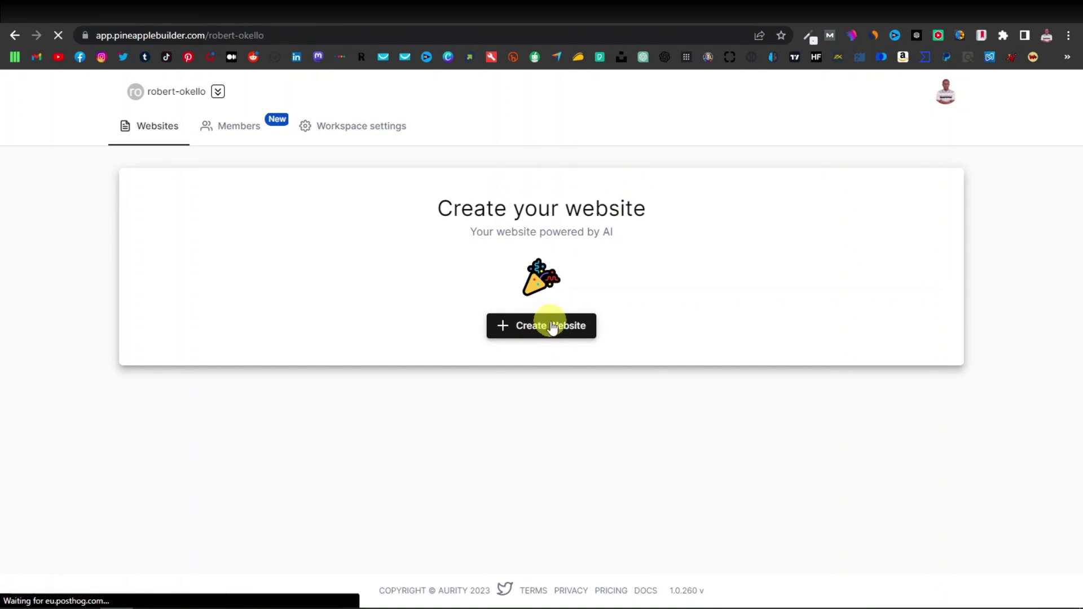
scroll(549, 233, down, 7)
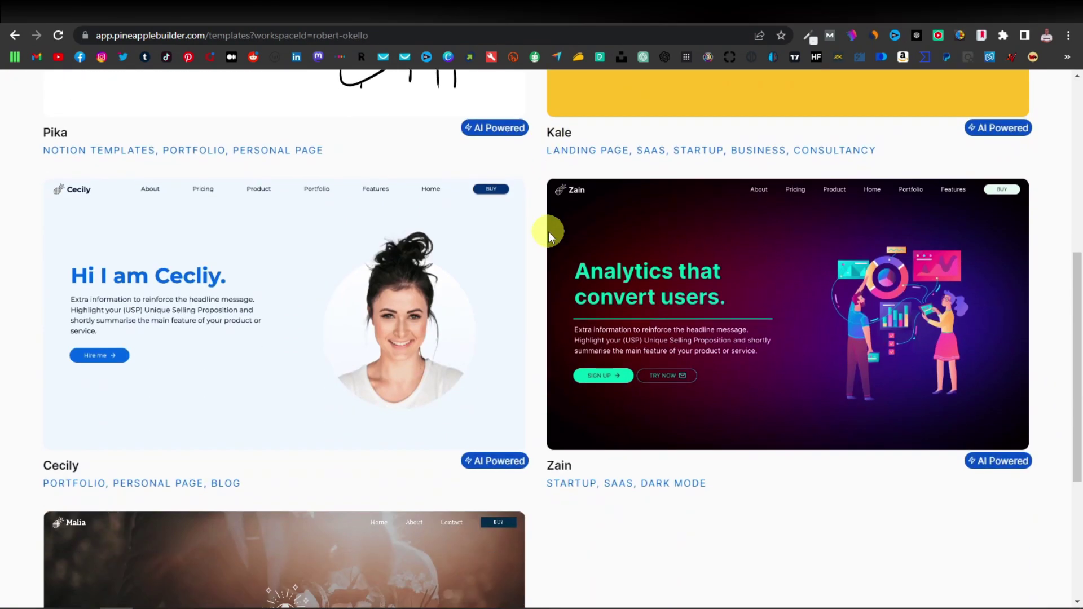
scroll(548, 231, down, 2)
scroll(549, 232, up, 2)
scroll(544, 239, down, 6)
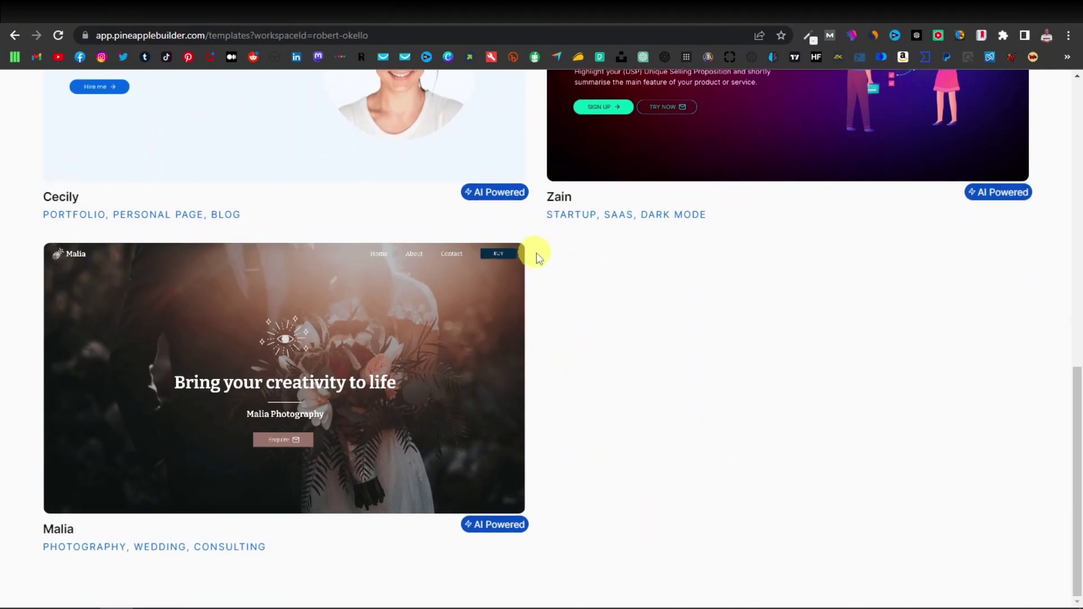
click(293, 382)
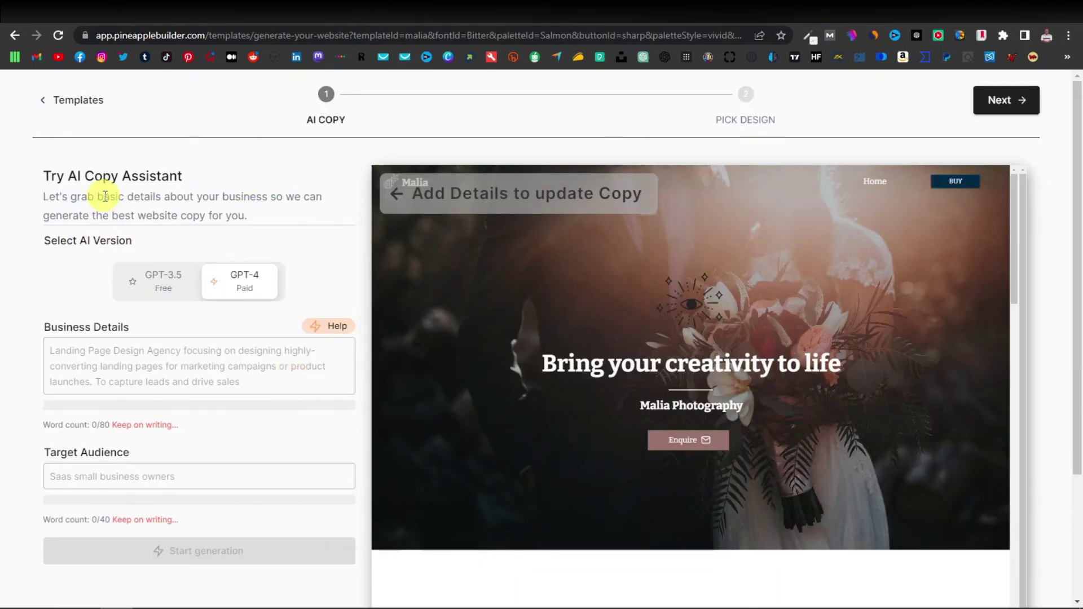
mouse_move(190, 285)
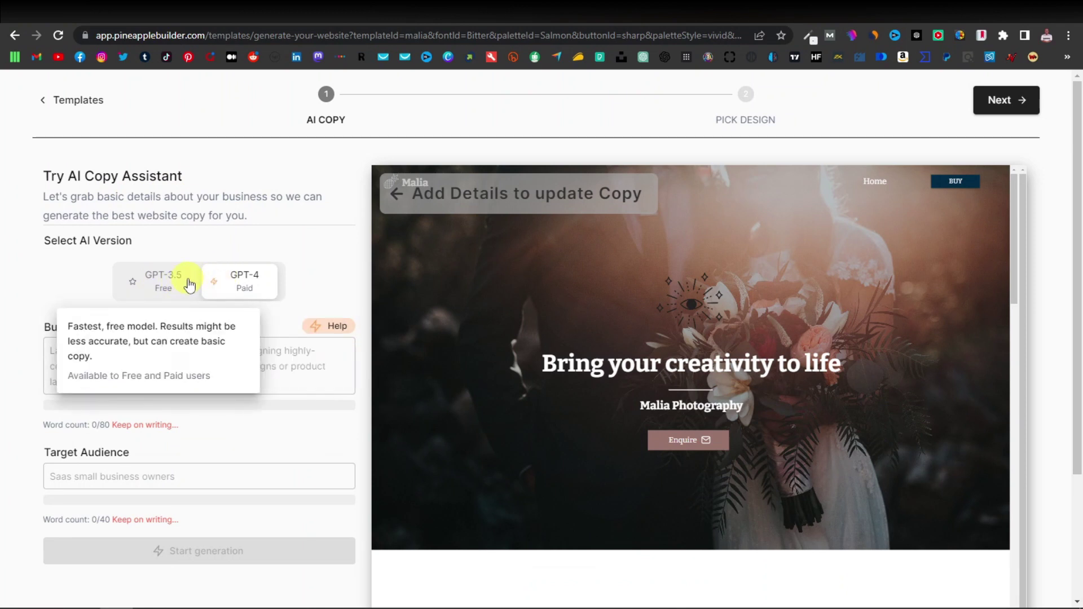
click(177, 283)
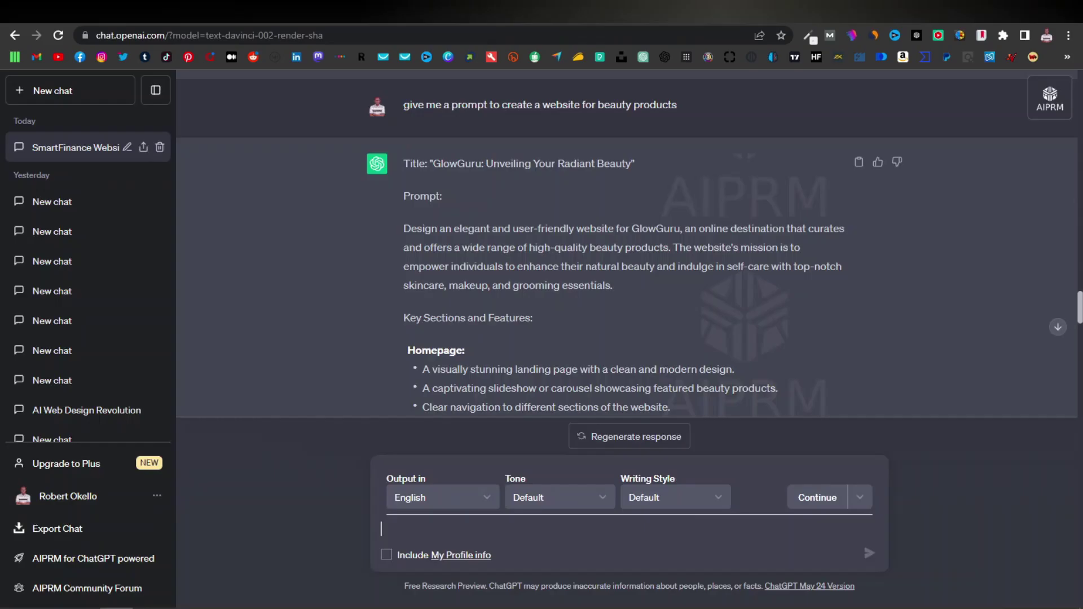
- Copy the GlowGuru opening paragraph from ChatGPT and focus the Business Details box
triple_click(519, 244)
key(ctrl+c)
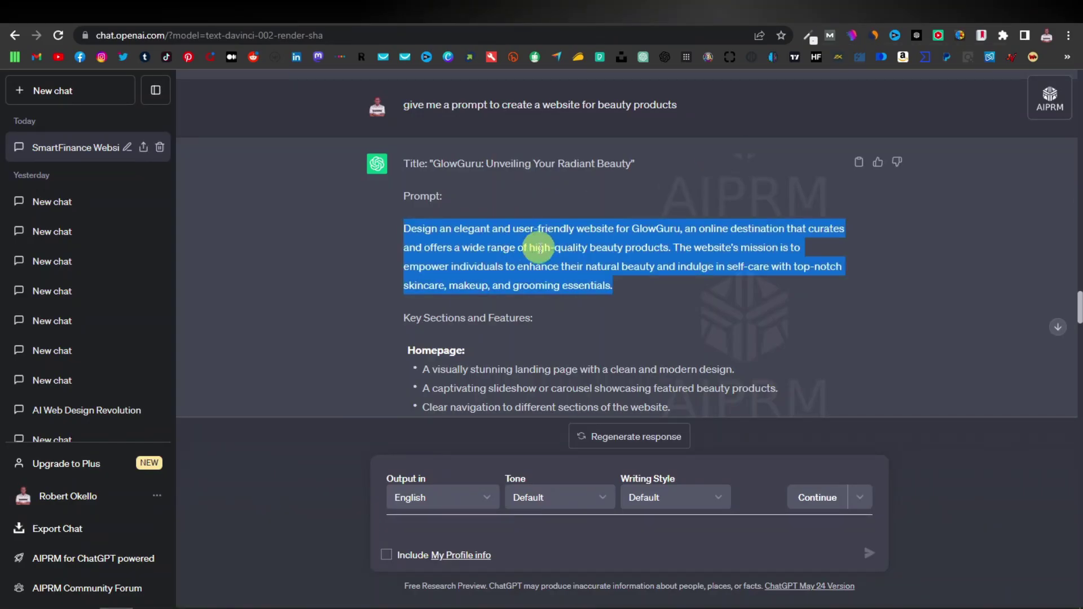
right_click(520, 247)
click(566, 259)
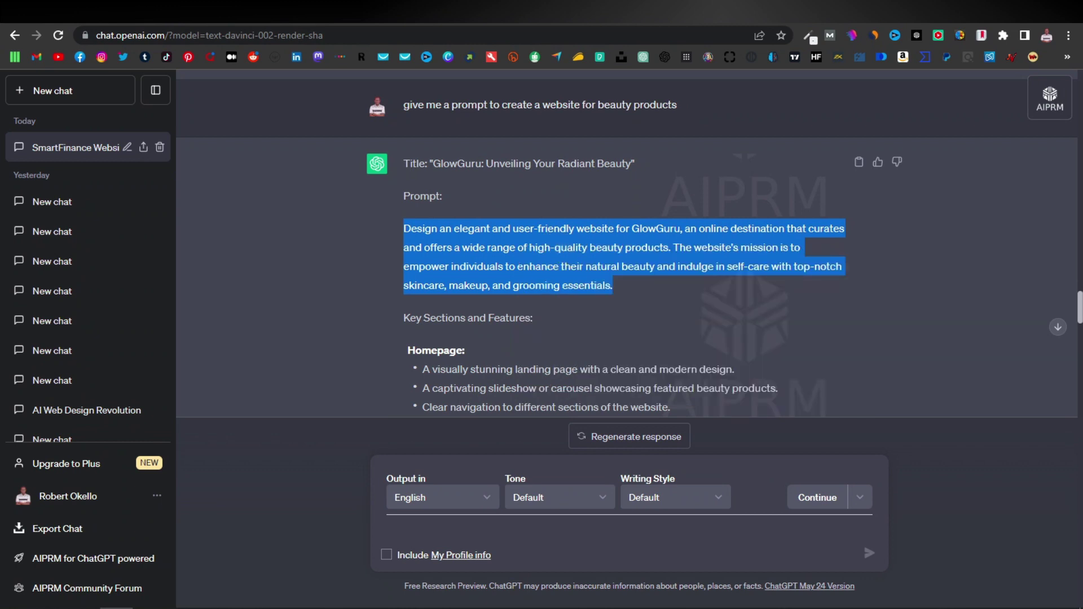
click(232, 342)
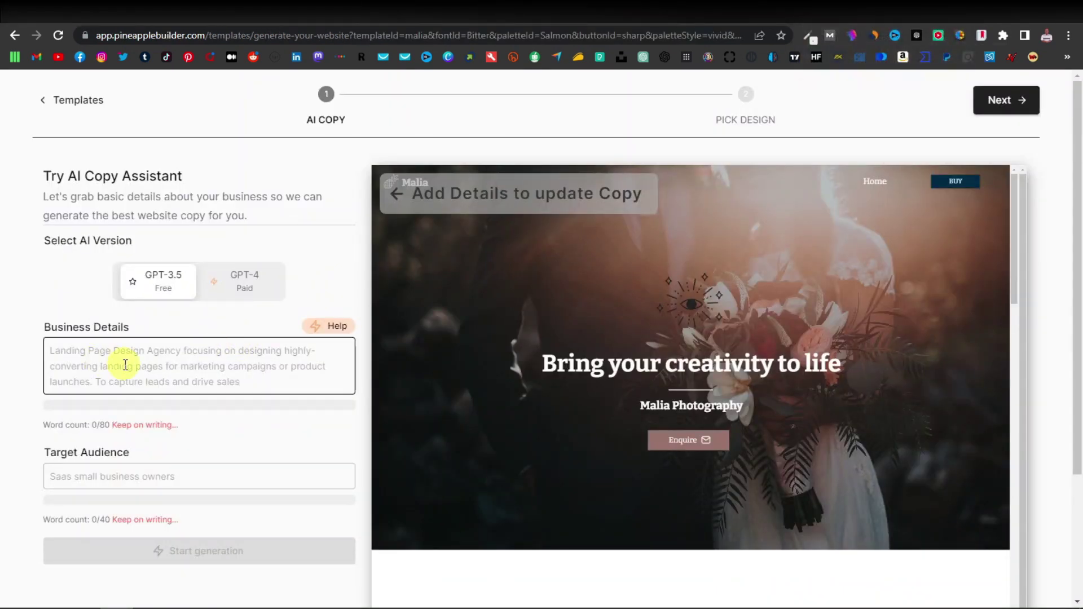
- Paste the GlowGuru paragraph as business details, set target audience to women, and start generation
right_click(125, 365)
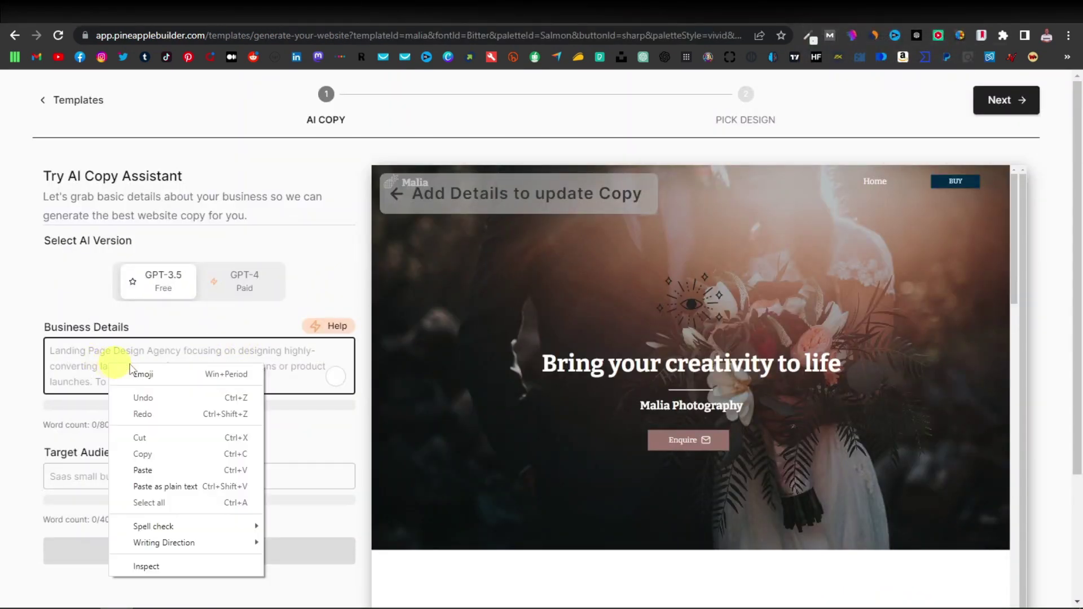
click(178, 469)
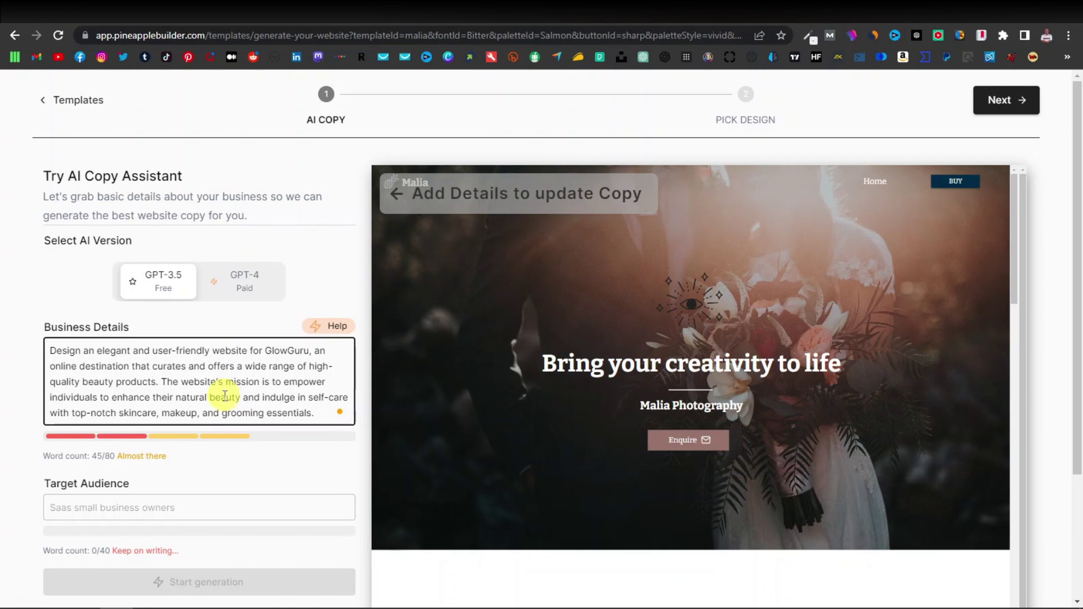
mouse_move(168, 305)
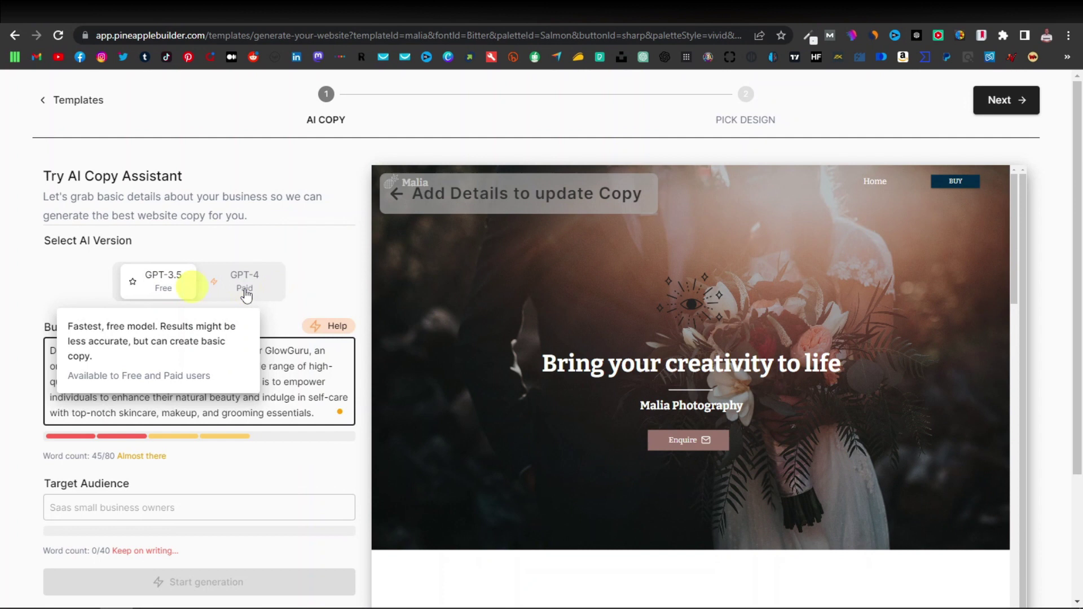
mouse_move(246, 289)
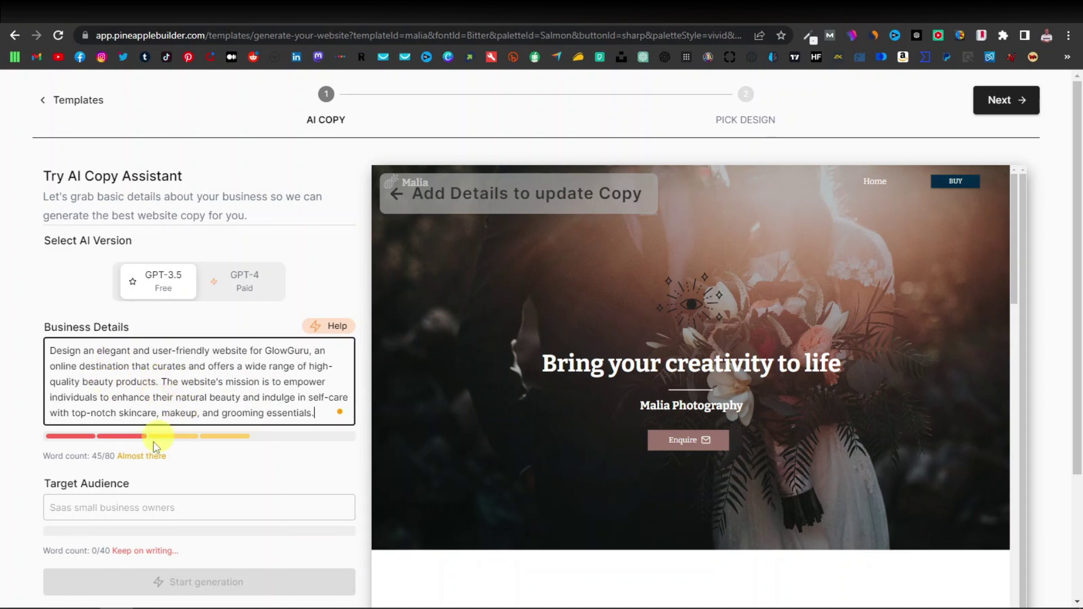
scroll(145, 416, down, 3)
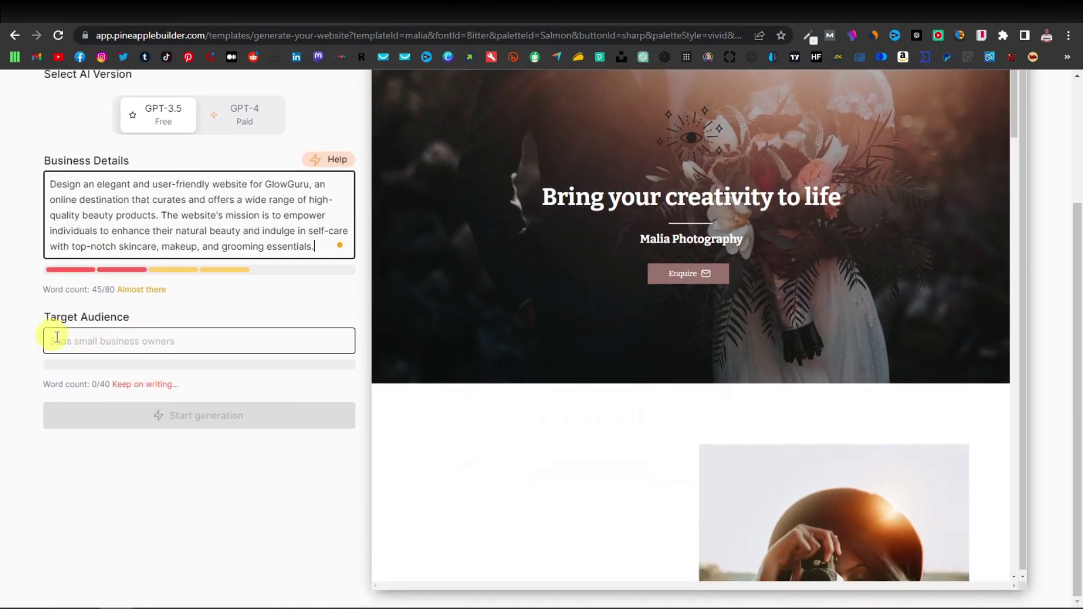
click(119, 344)
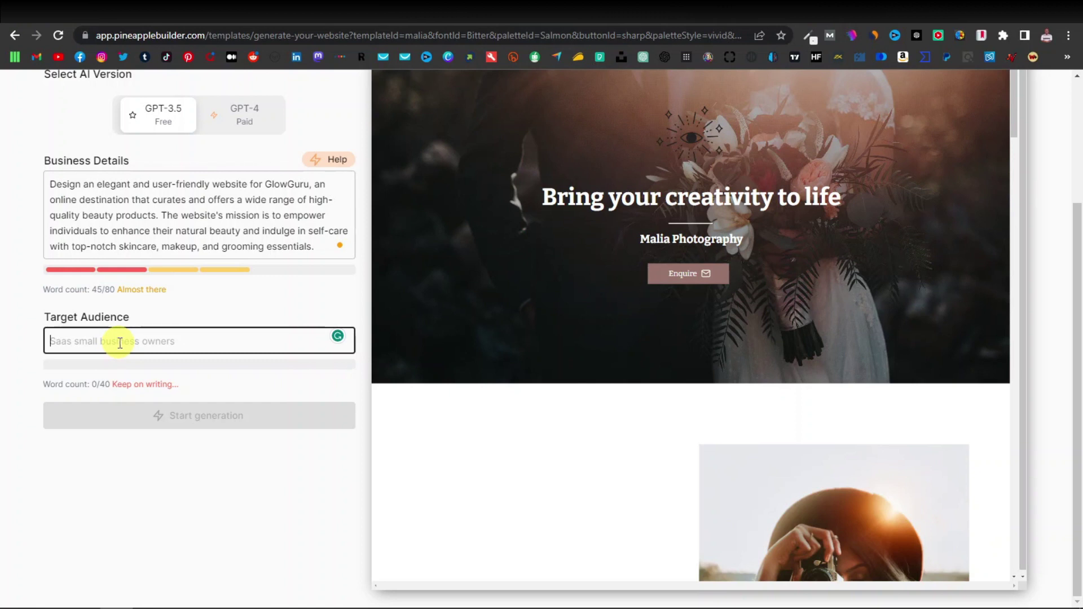
text(women)
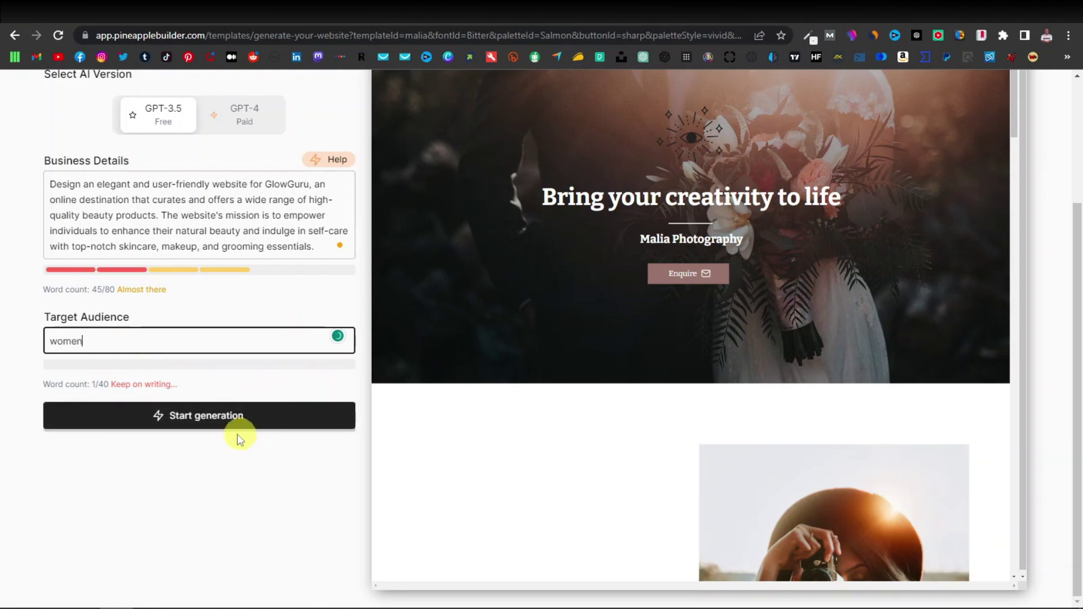
click(208, 416)
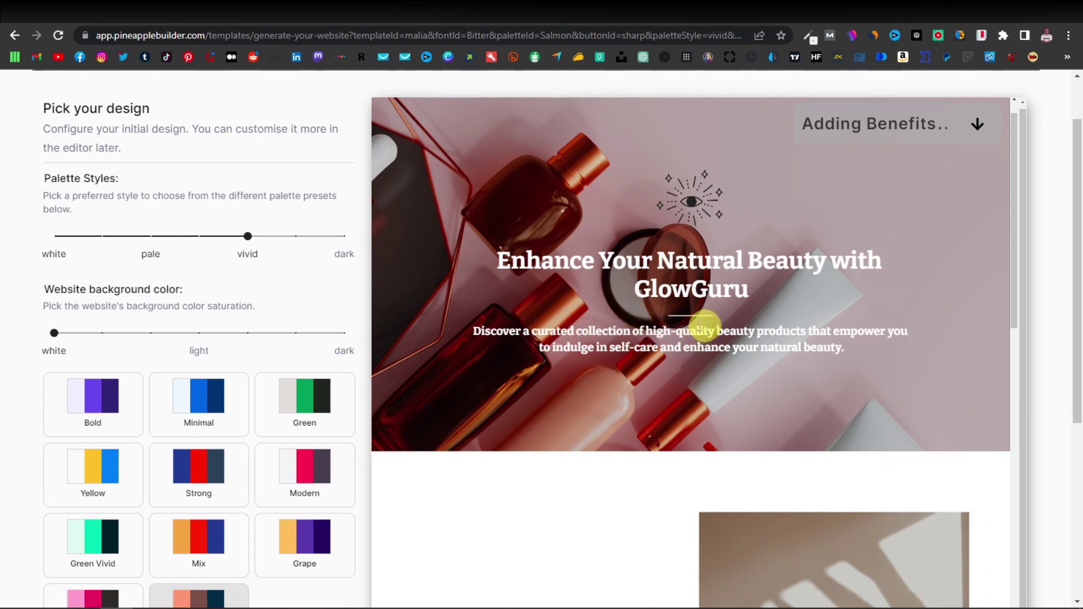
- Review the generated GlowGuru preview and design panel with Salmon palette and Bitter text style
scroll(593, 369, down, 1)
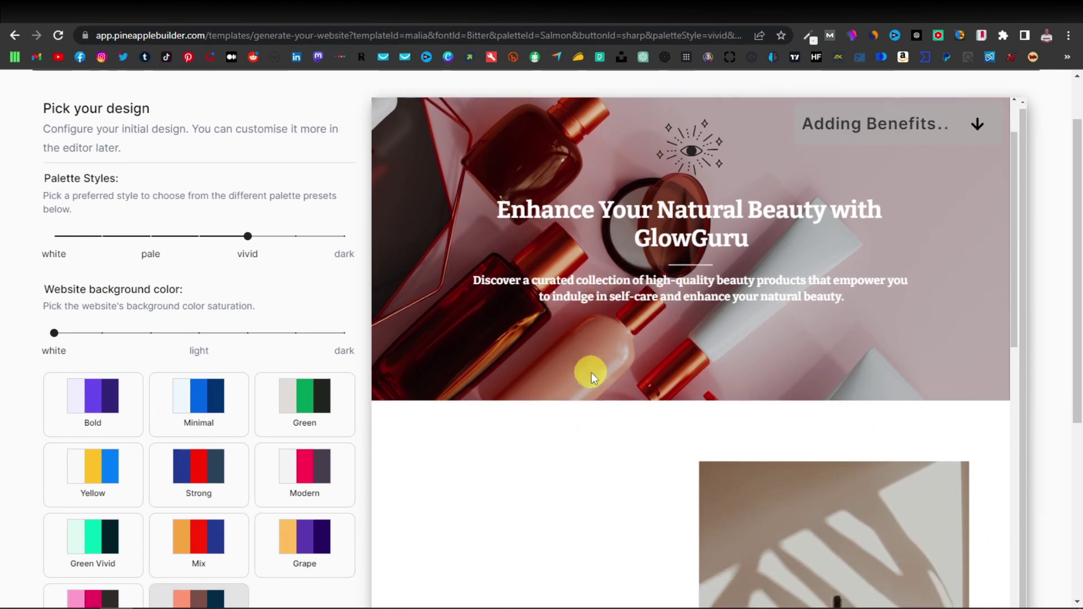
scroll(592, 375, down, 1)
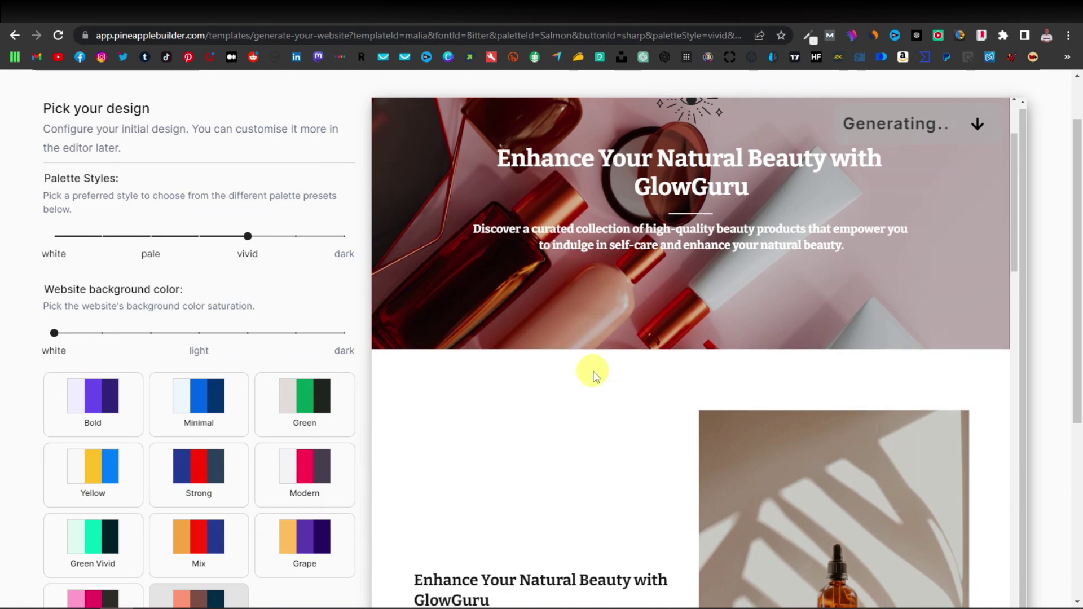
scroll(593, 373, down, 1)
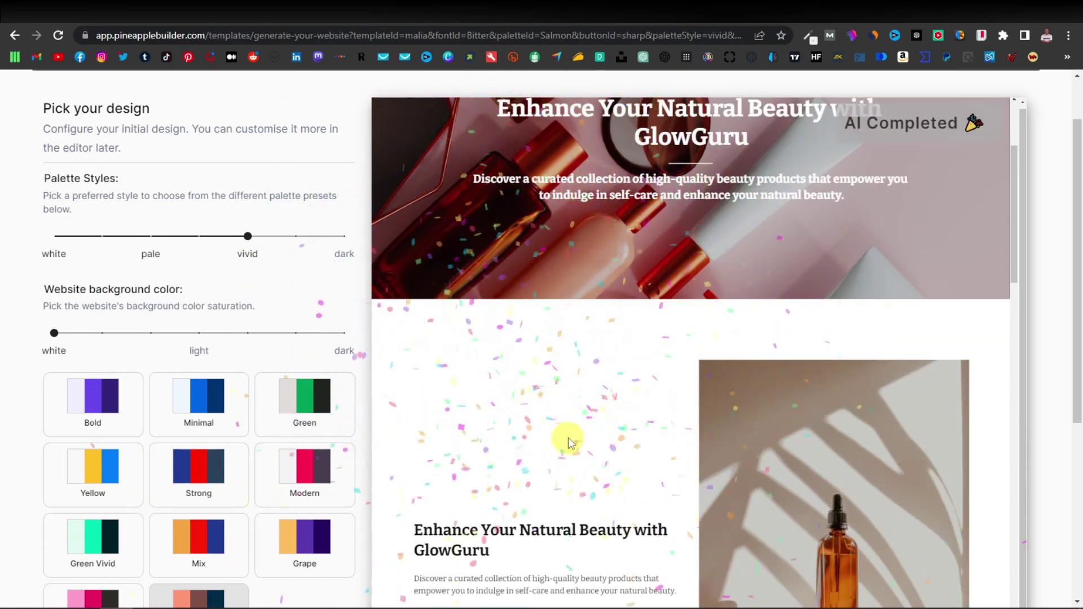
scroll(567, 412, down, 2)
scroll(592, 415, up, 5)
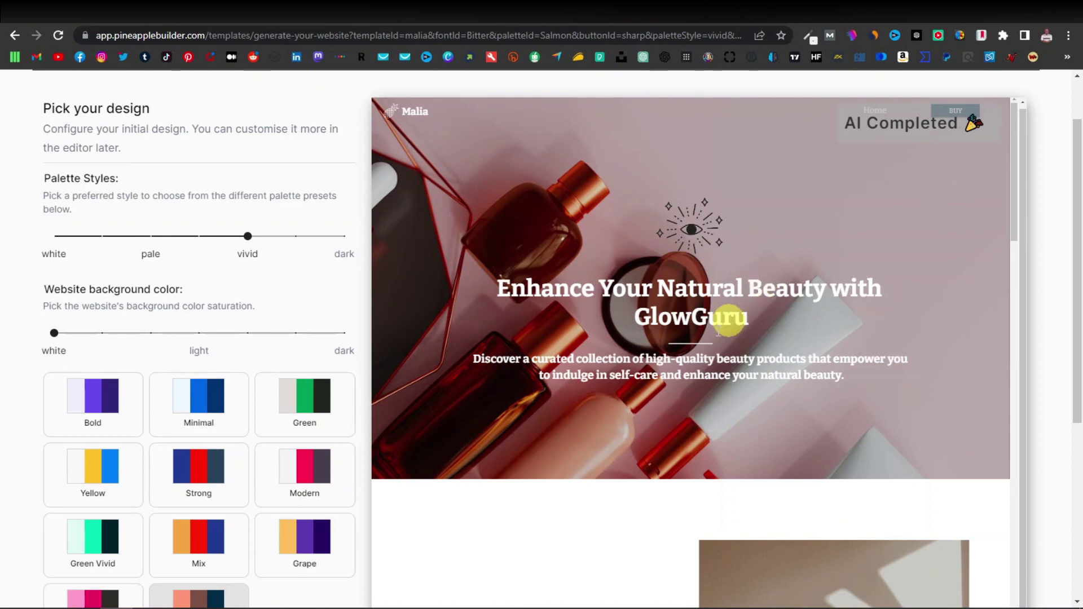
scroll(671, 382, down, 5)
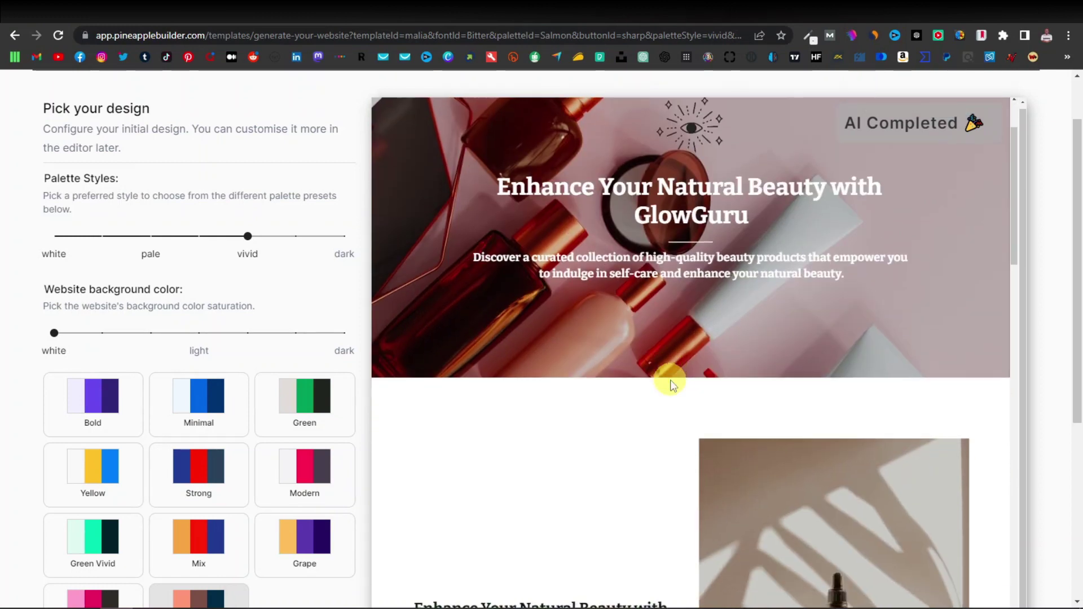
scroll(670, 380, down, 3)
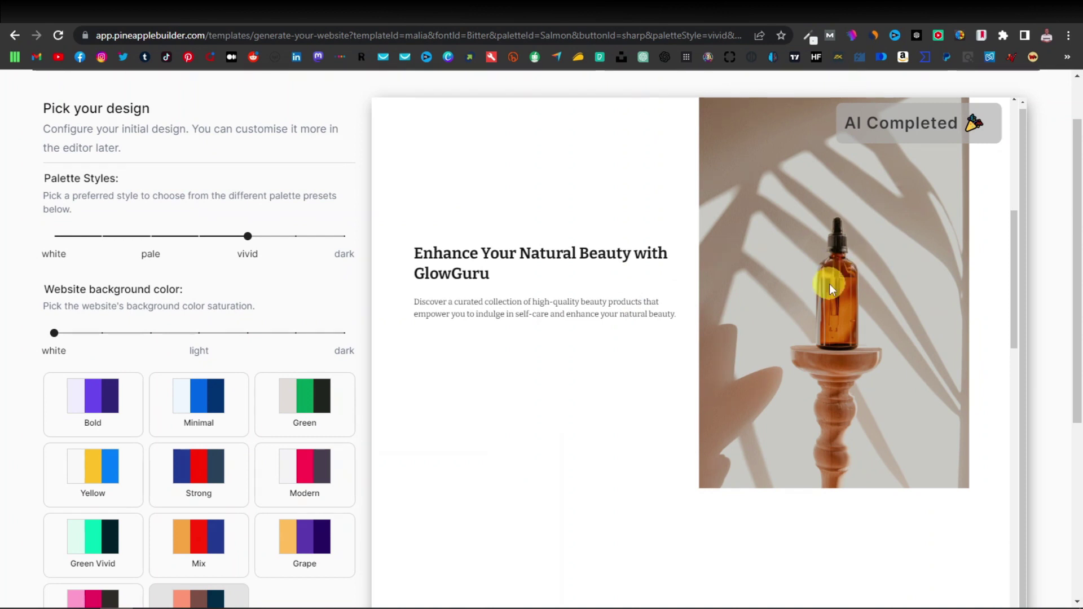
scroll(822, 279, down, 7)
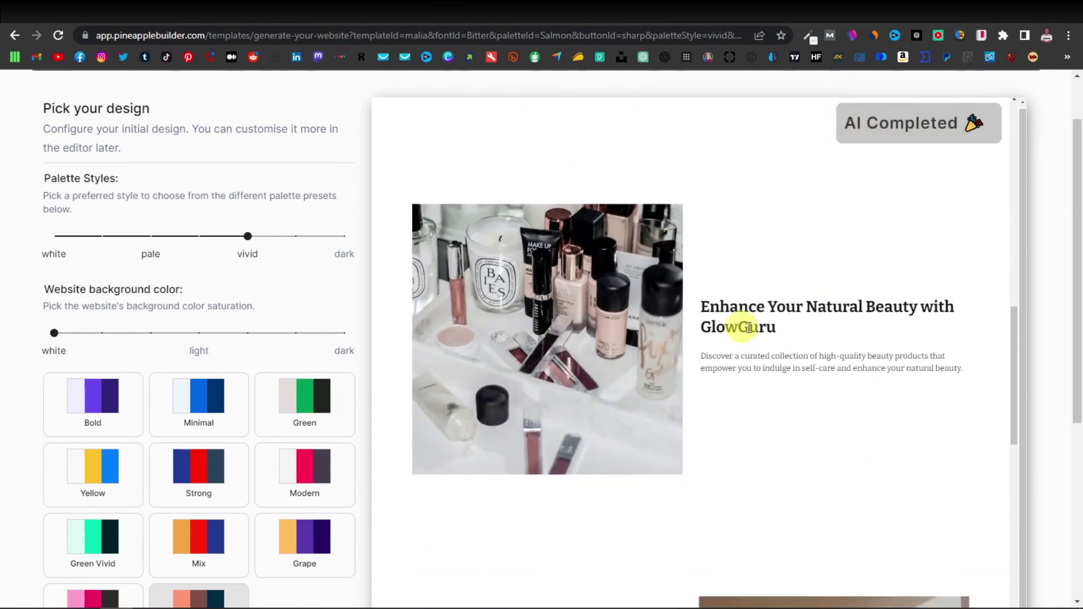
scroll(749, 328, down, 5)
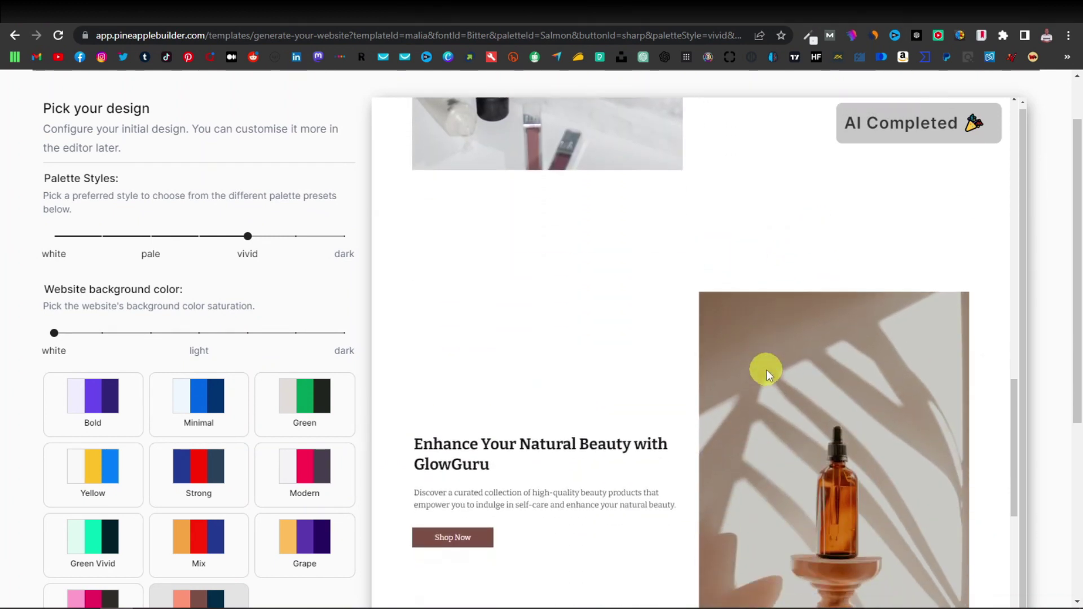
scroll(767, 370, down, 3)
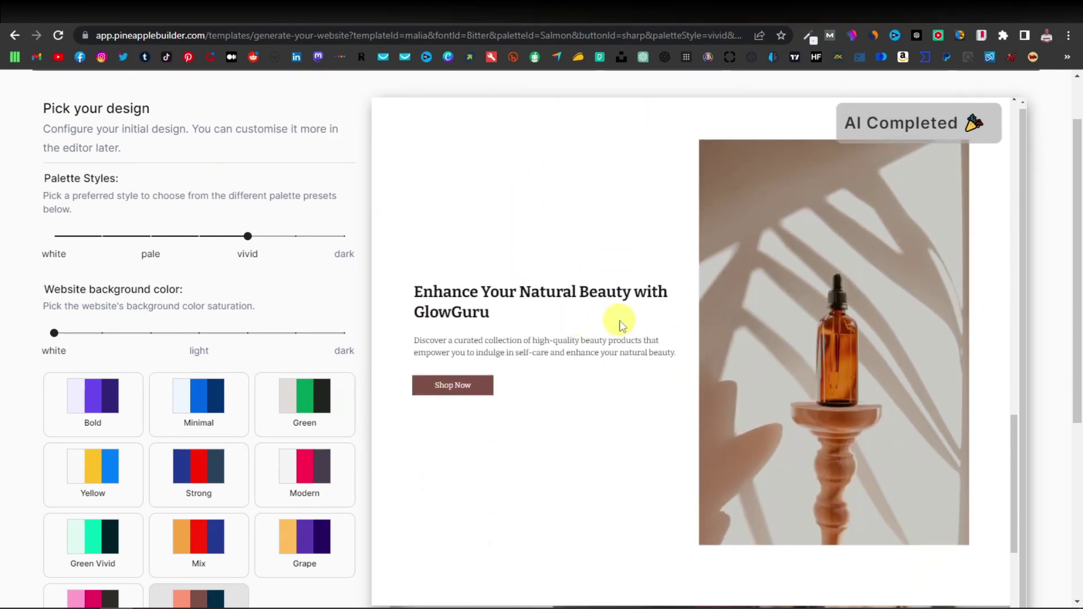
scroll(619, 321, down, 5)
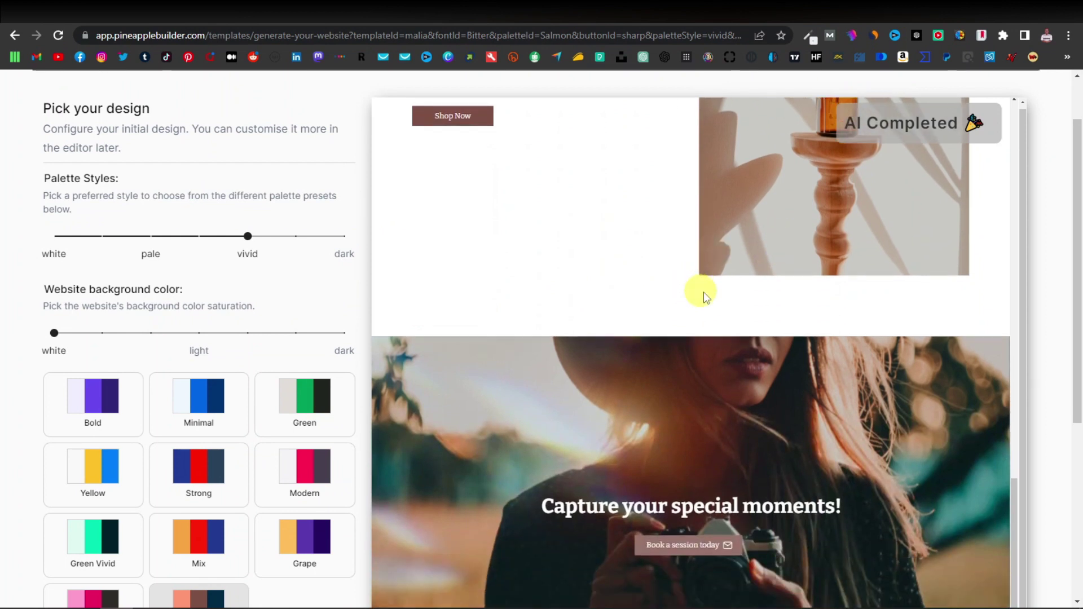
scroll(704, 294, down, 3)
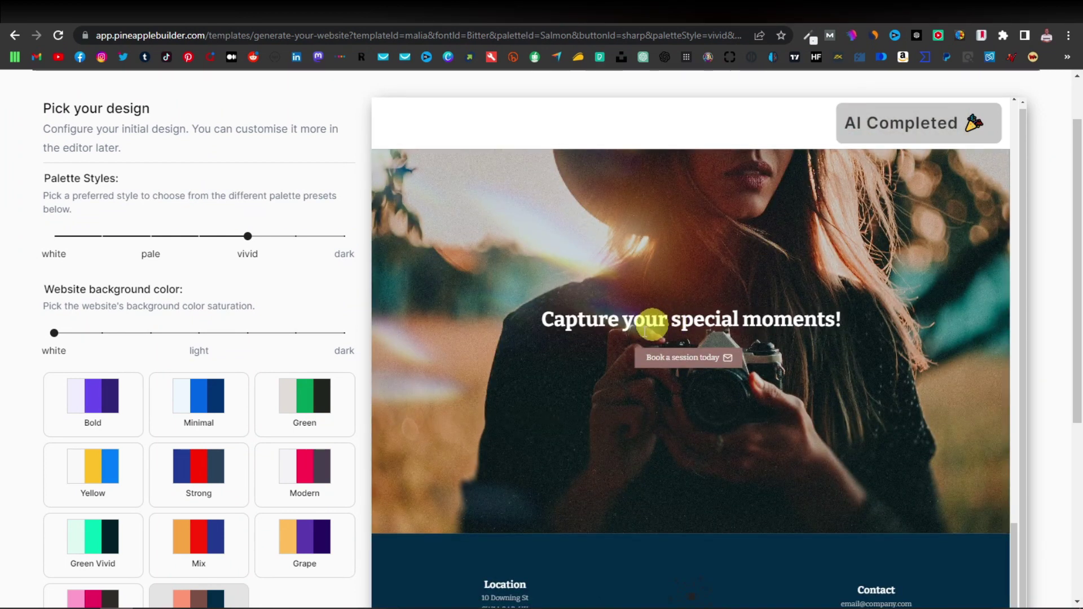
scroll(649, 333, down, 5)
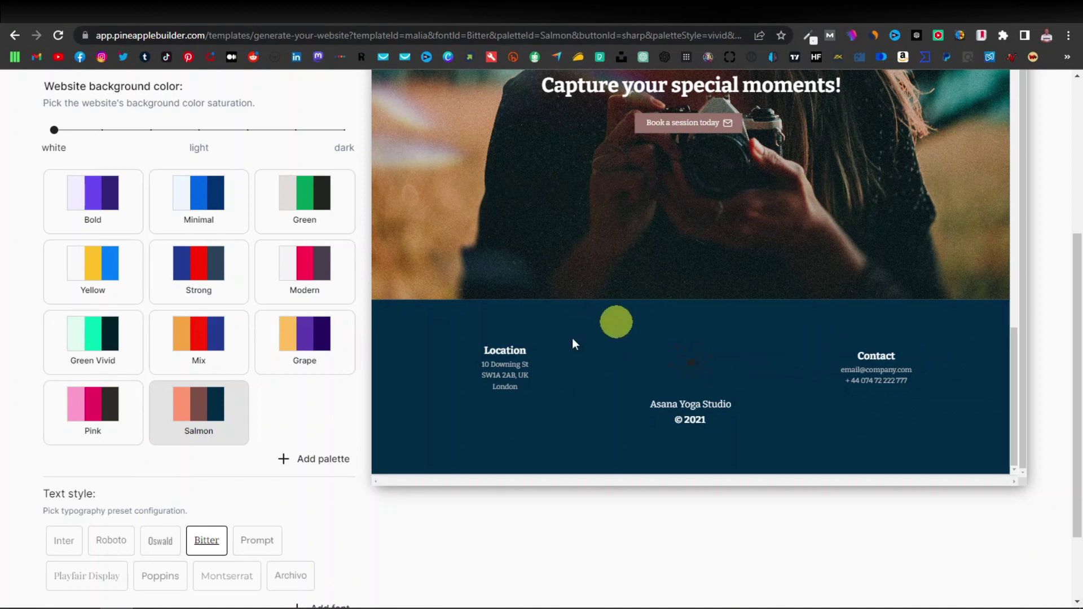
scroll(424, 393, up, 3)
scroll(113, 324, up, 3)
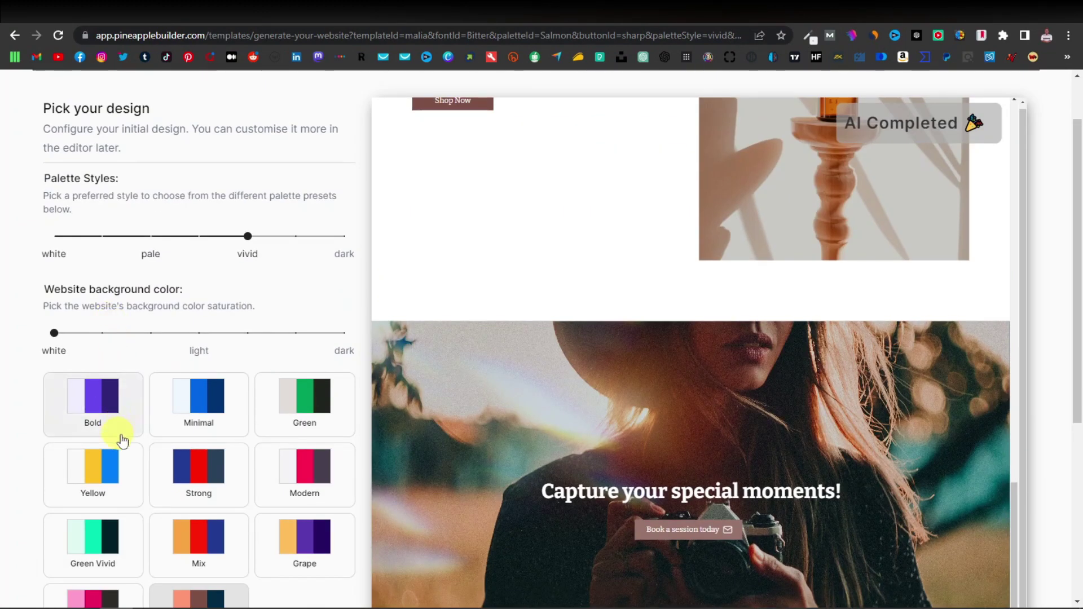
scroll(147, 449, down, 1)
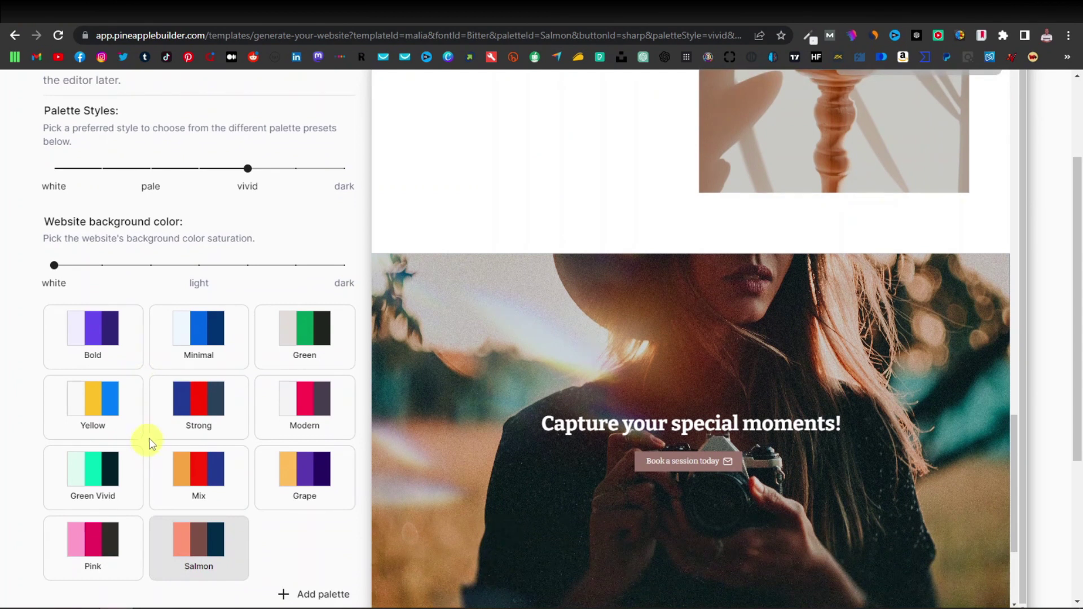
scroll(193, 395, down, 1)
scroll(530, 361, up, 6)
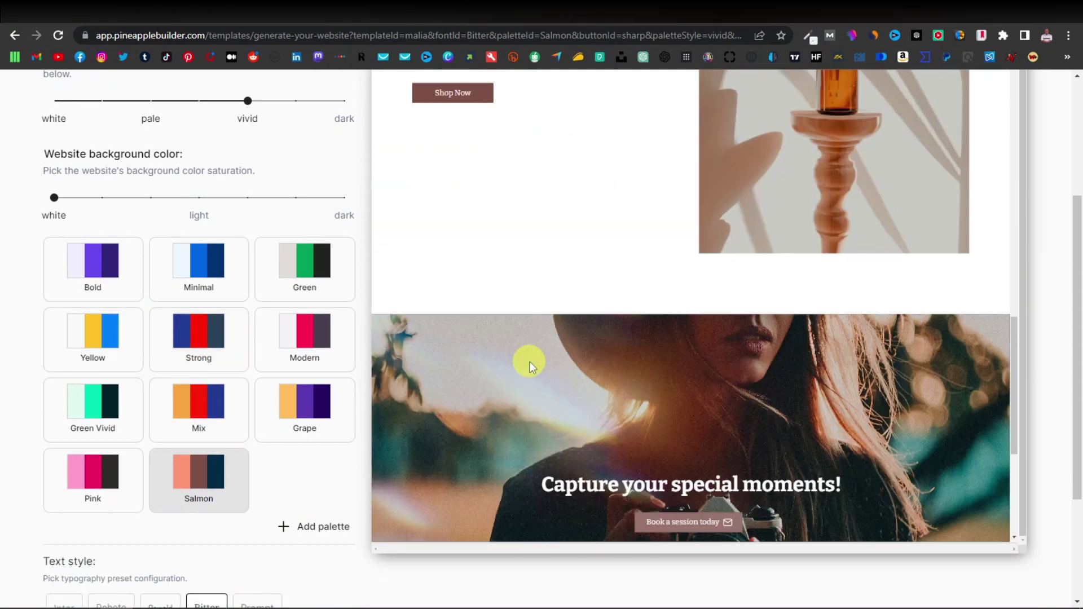
scroll(530, 366, up, 5)
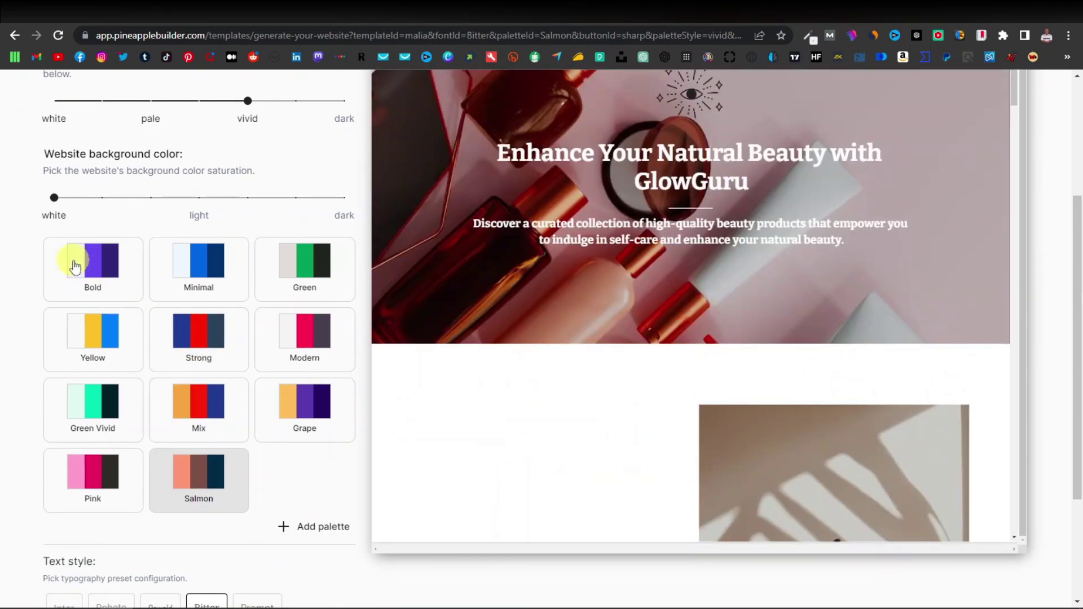
- Try the Bold, Minimal and Green colour palettes on the site preview
click(103, 281)
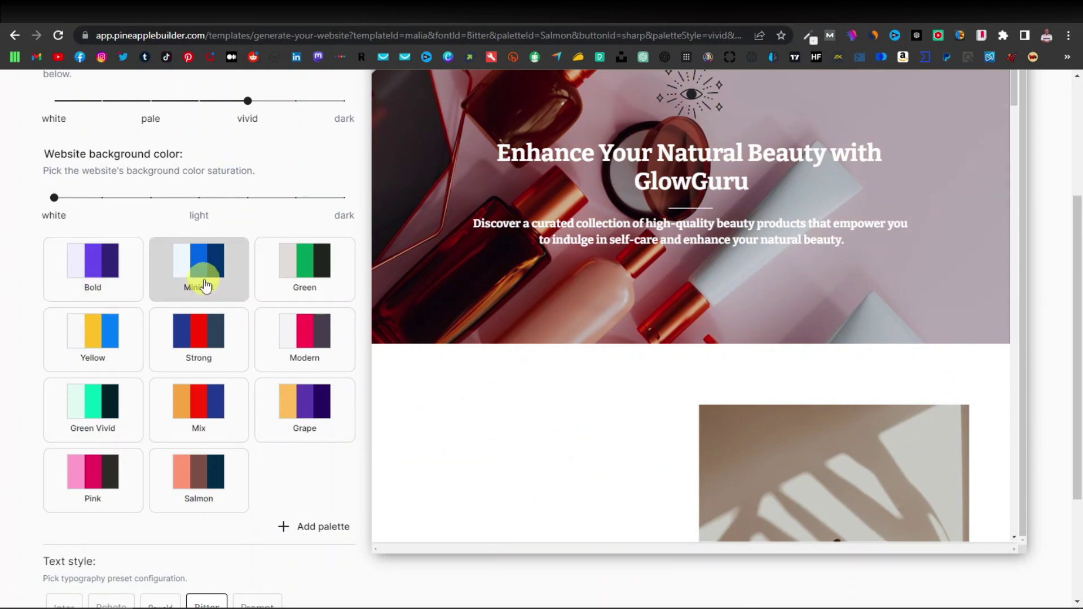
scroll(484, 329, down, 10)
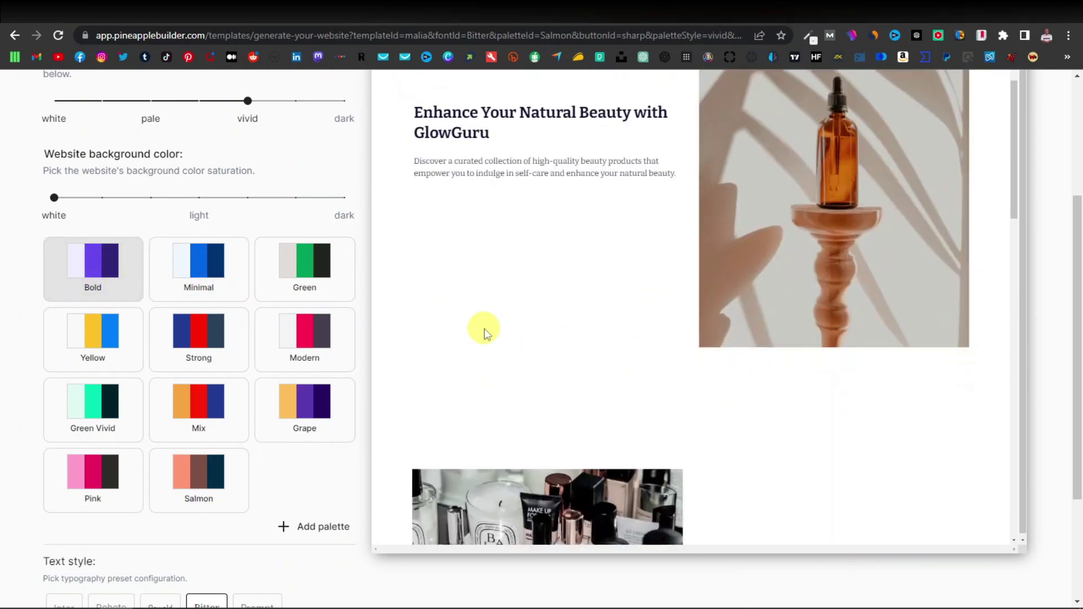
scroll(483, 329, down, 6)
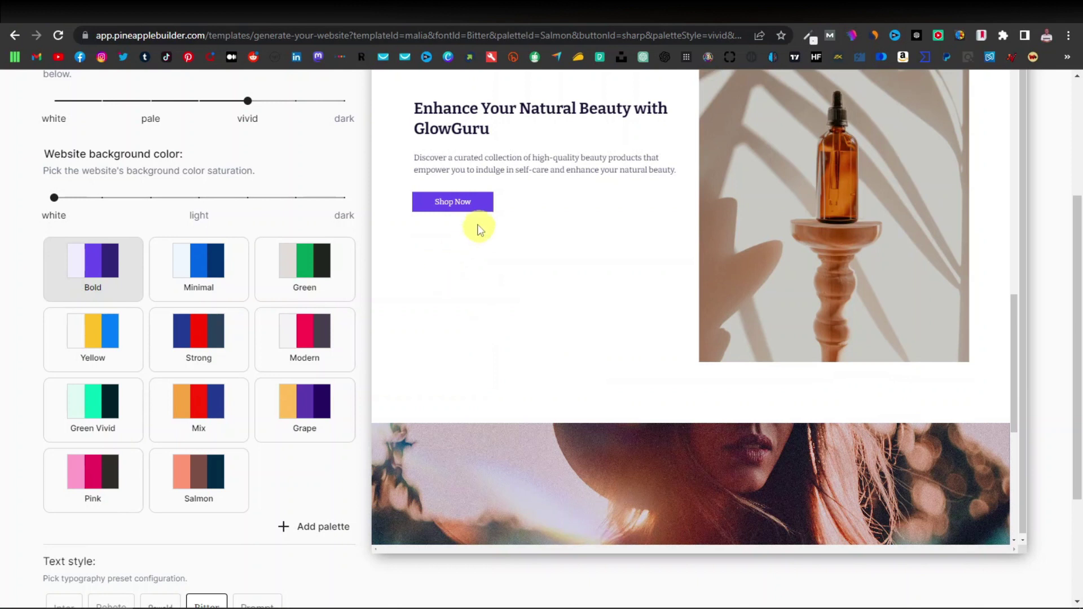
scroll(465, 303, down, 10)
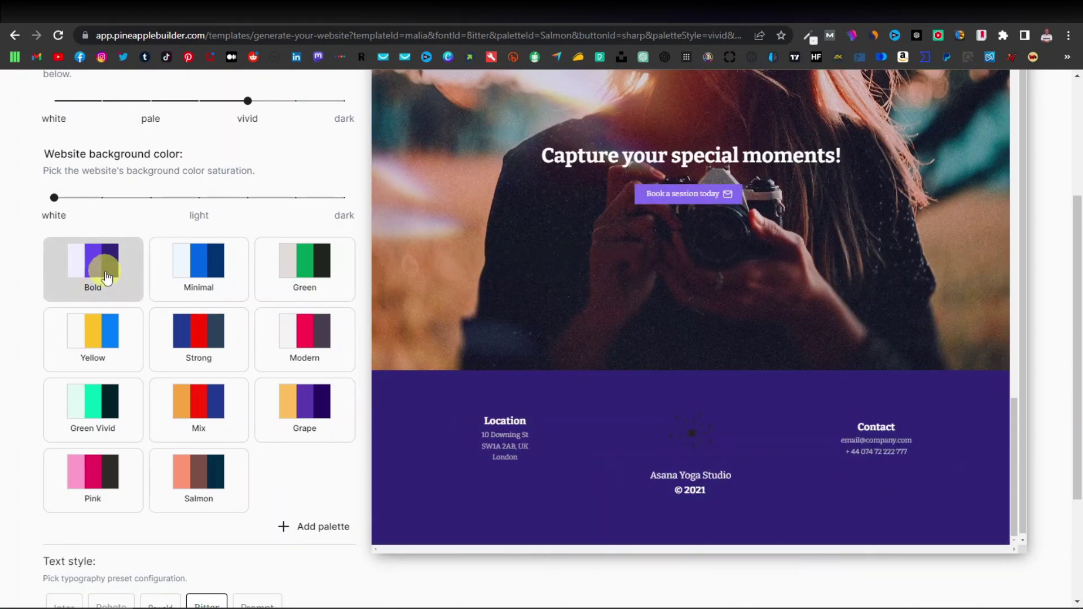
click(208, 272)
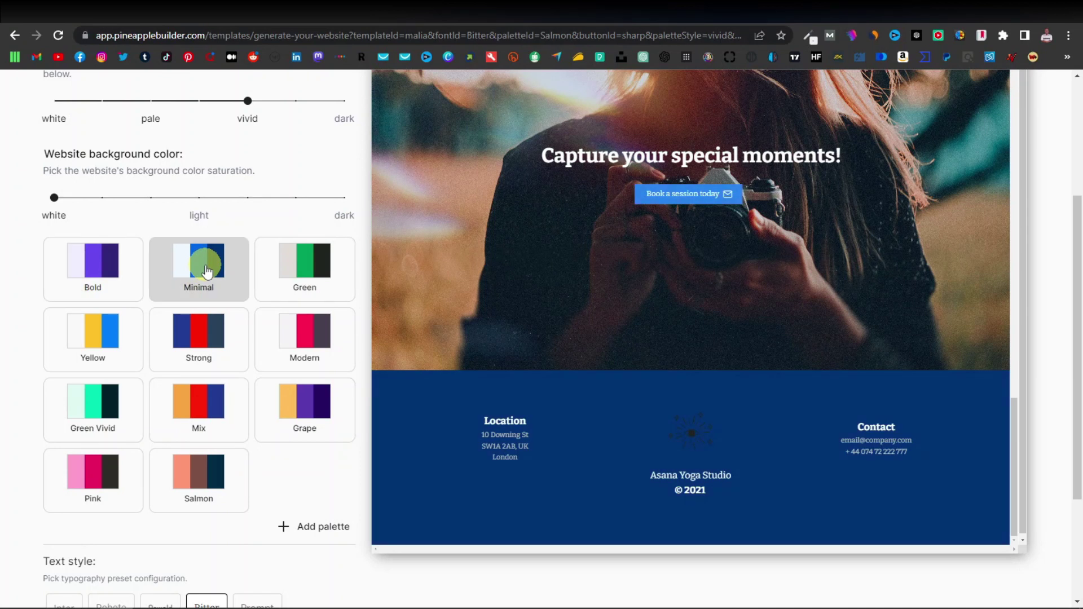
click(308, 264)
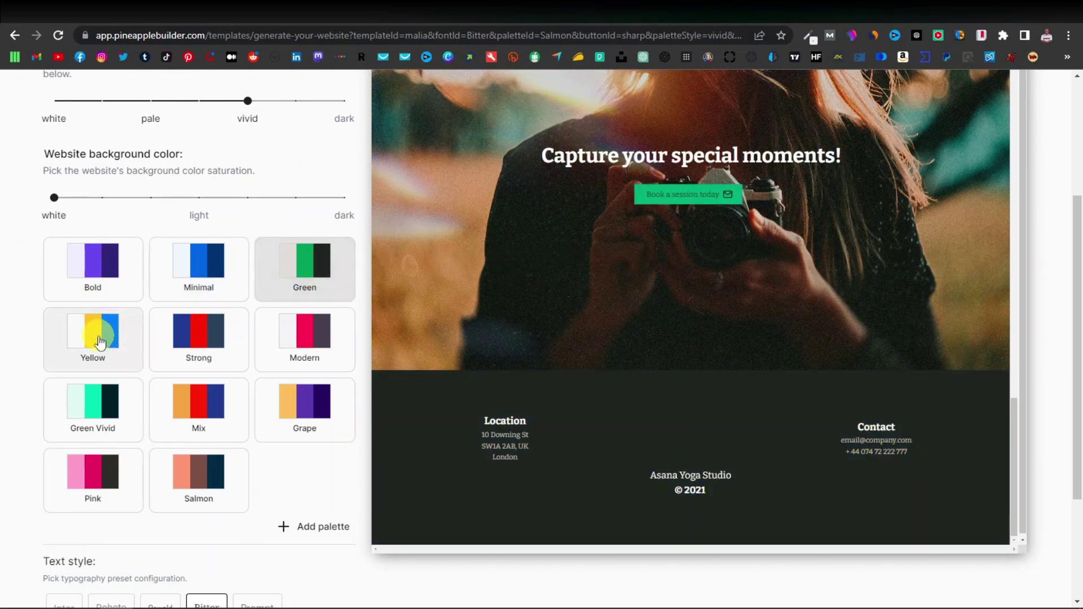
- Try the Yellow, Strong, Modern, Grape, Mix and Green Vivid palettes, then settle on Bold
click(101, 343)
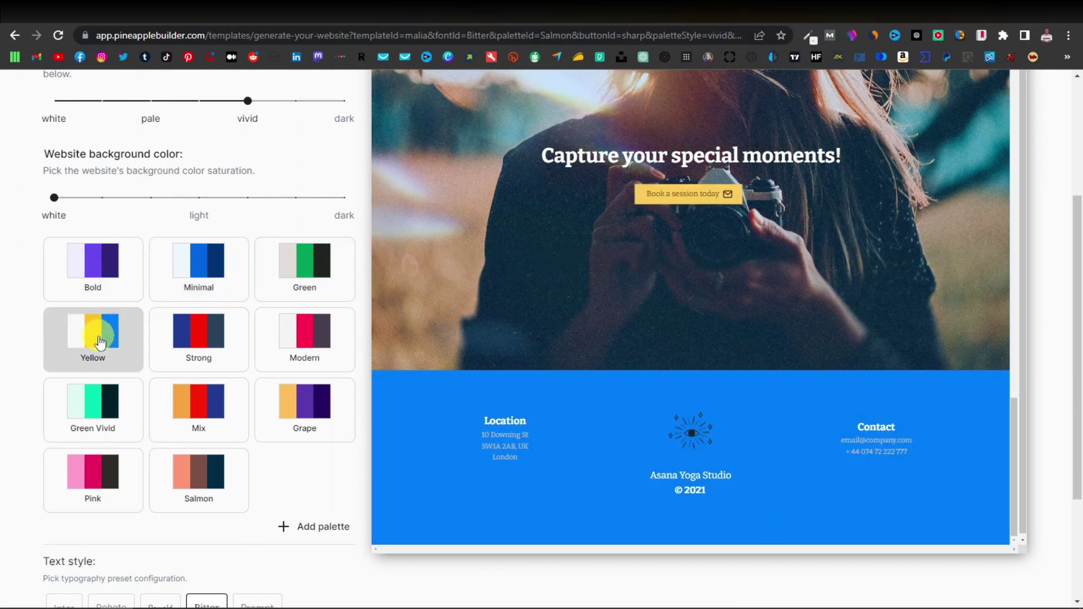
click(197, 353)
click(304, 344)
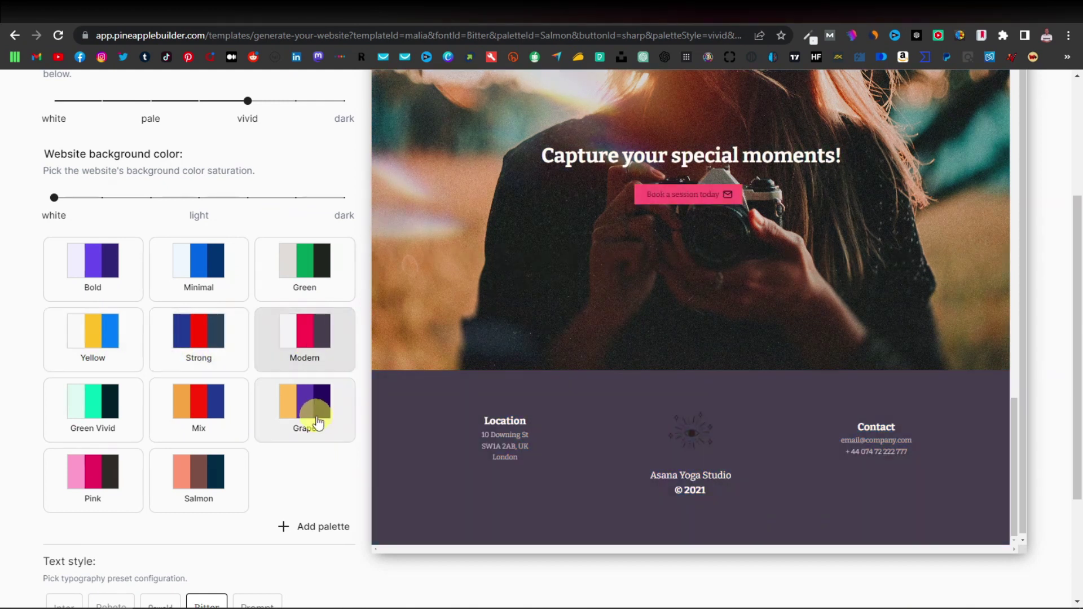
click(318, 420)
click(215, 402)
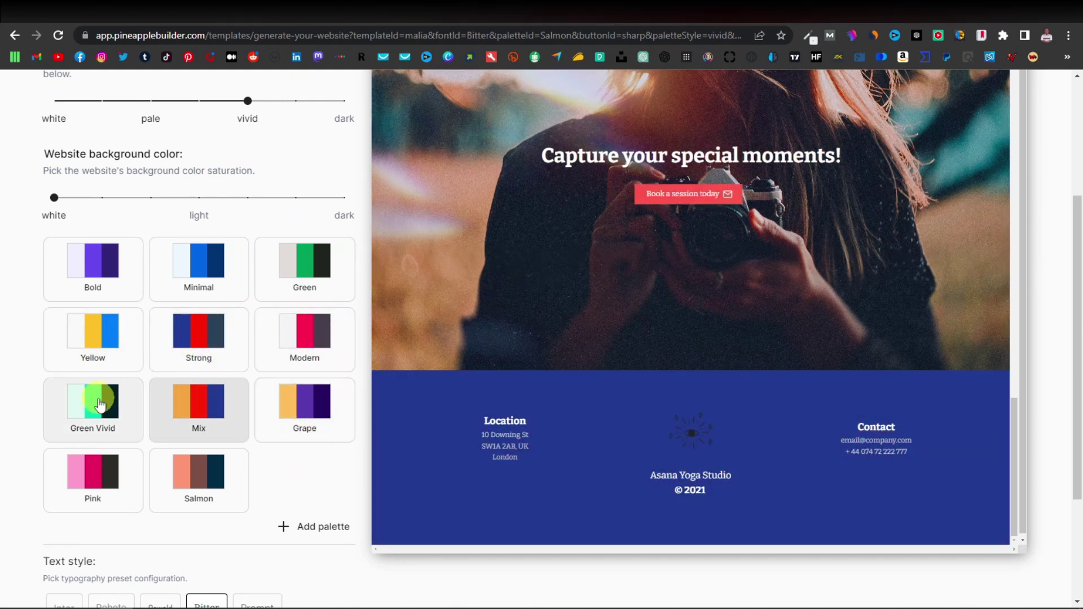
click(100, 405)
click(95, 266)
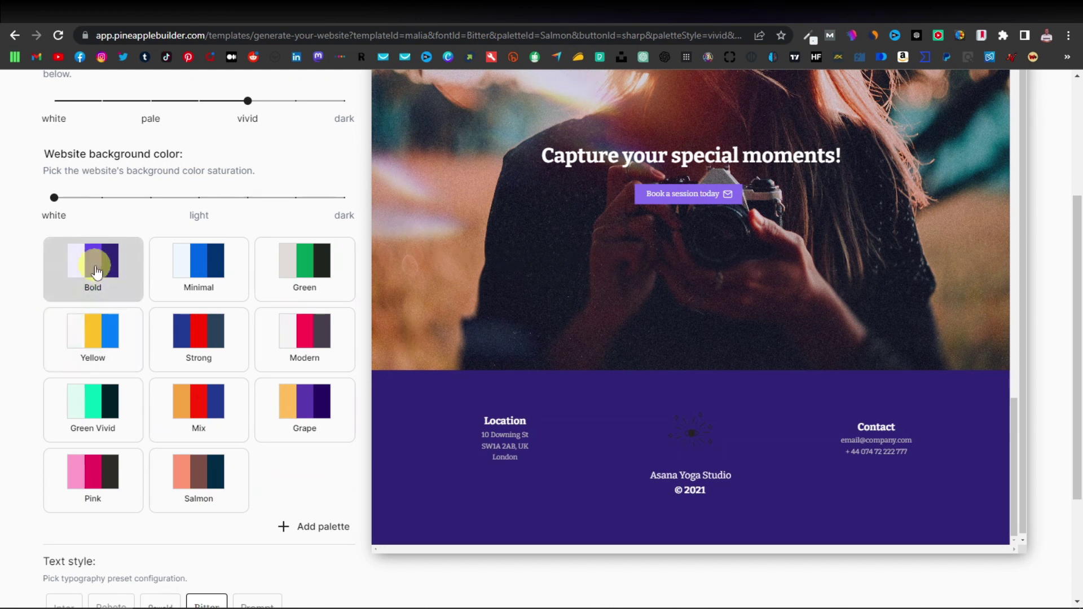
scroll(109, 299, up, 3)
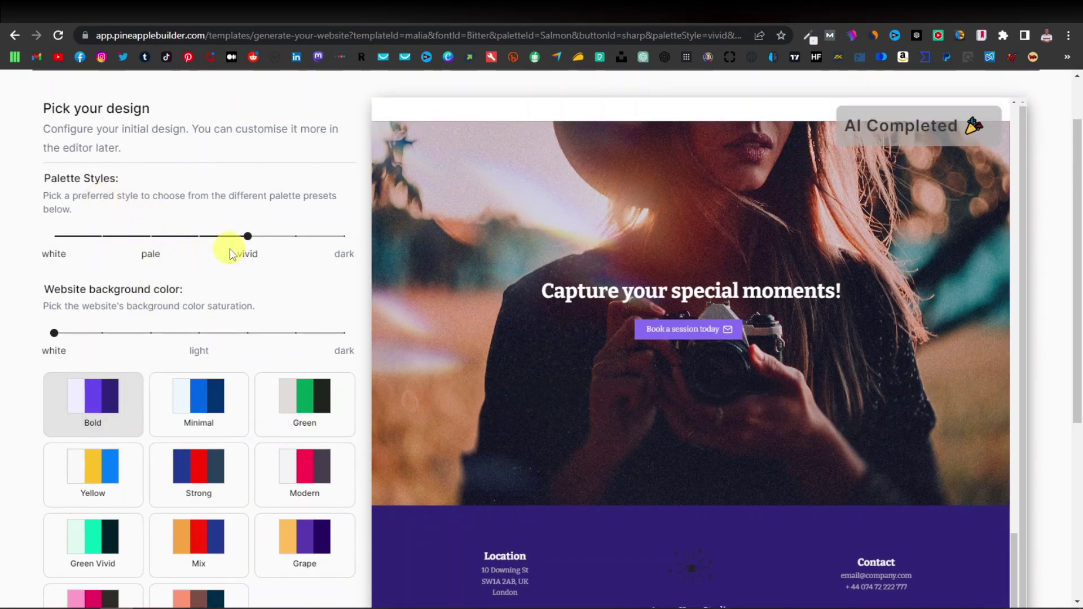
click(150, 240)
click(59, 237)
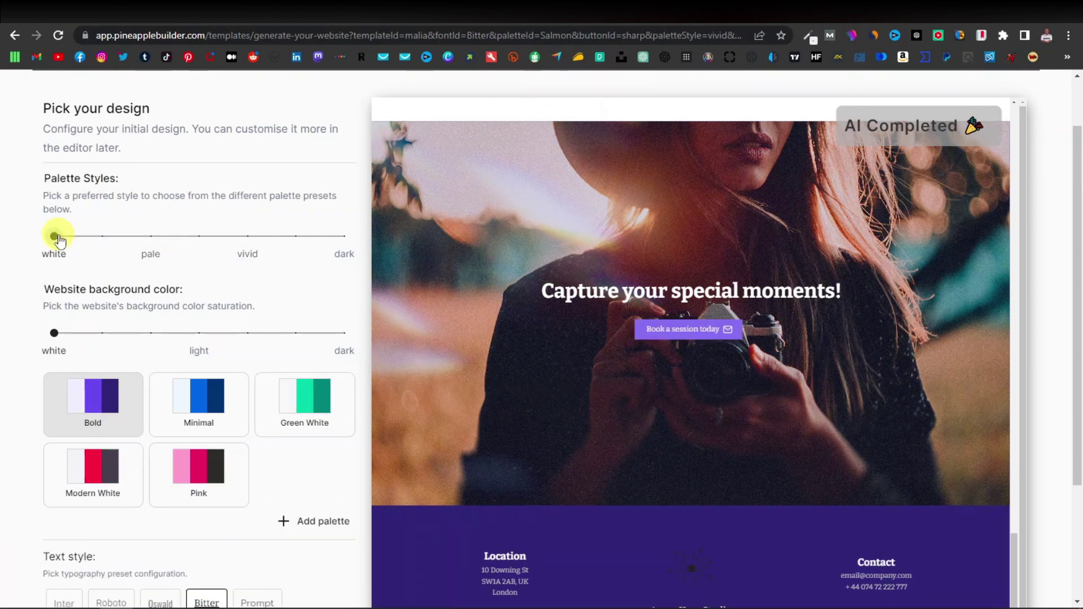
click(345, 237)
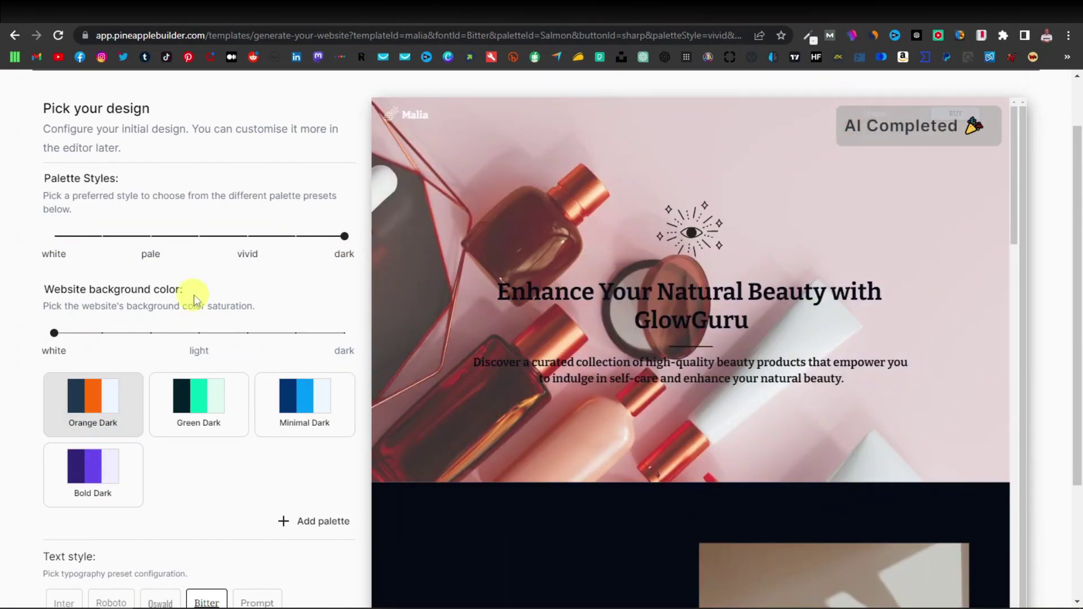
click(247, 237)
- Try the Oswald and Roboto text styles, then settle on Inter
scroll(243, 282, down, 5)
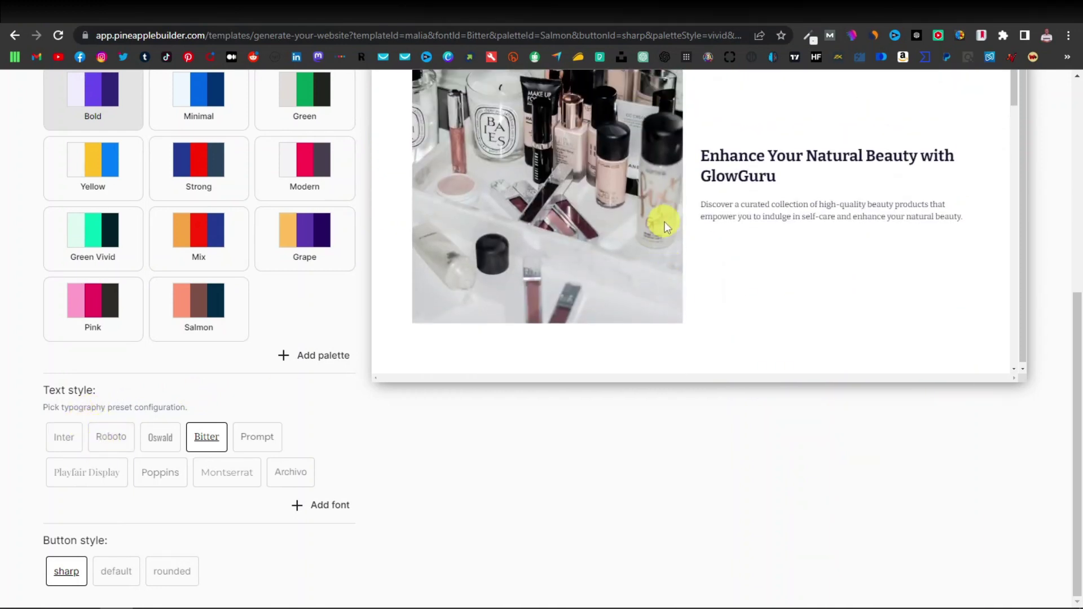
click(163, 439)
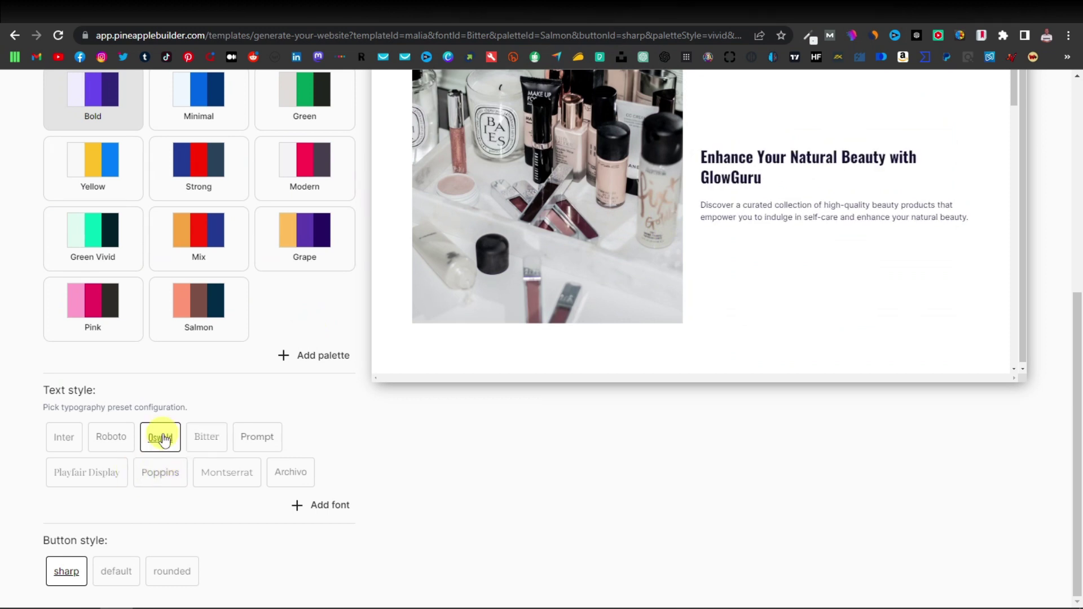
click(110, 438)
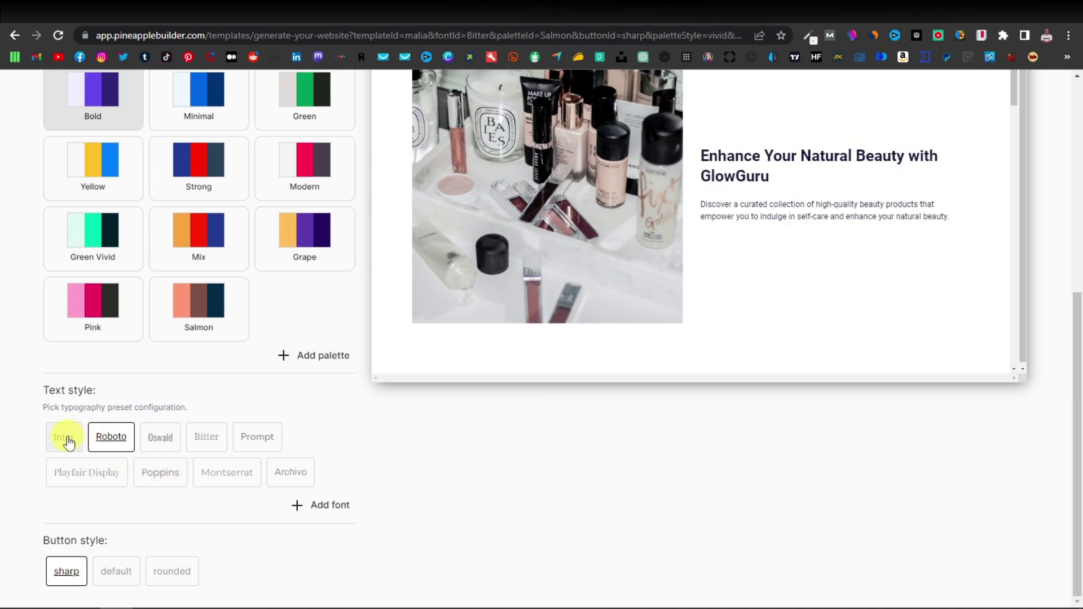
click(67, 440)
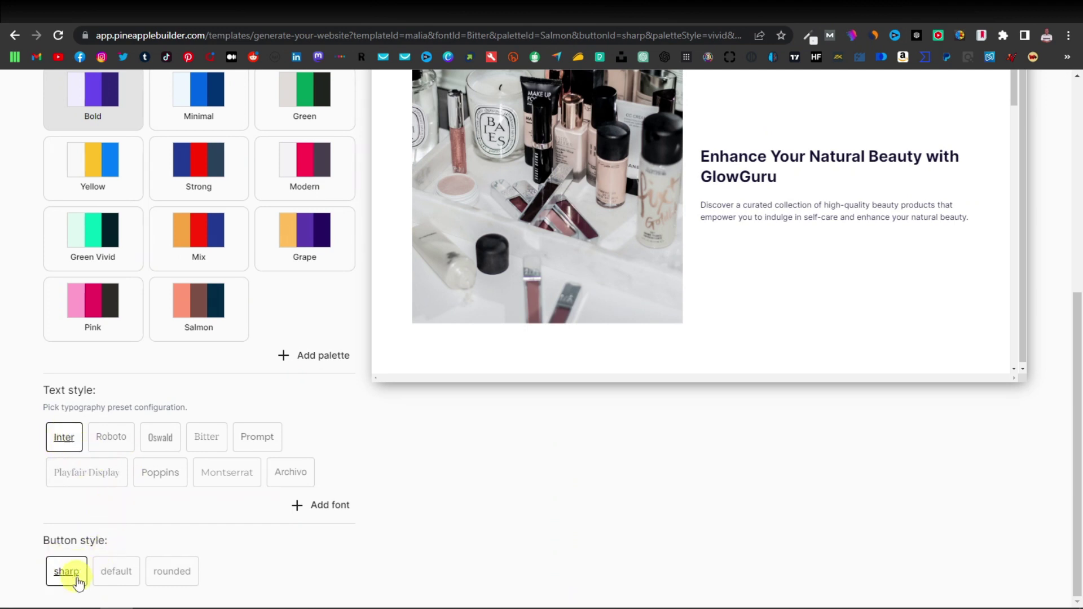
- Switch the button style from default to rounded
scroll(455, 286, down, 10)
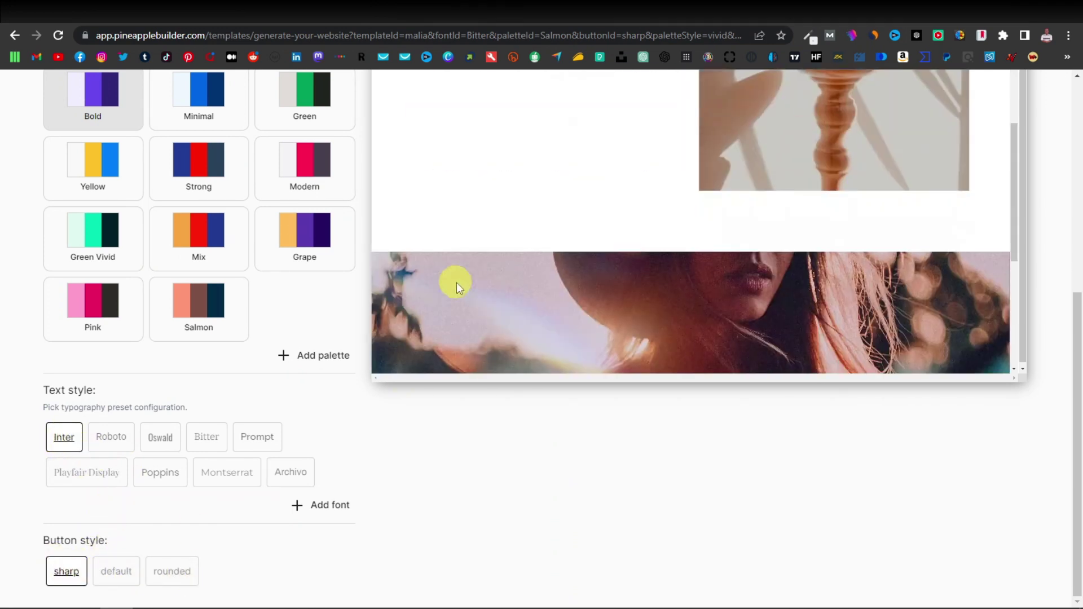
scroll(682, 254, down, 1)
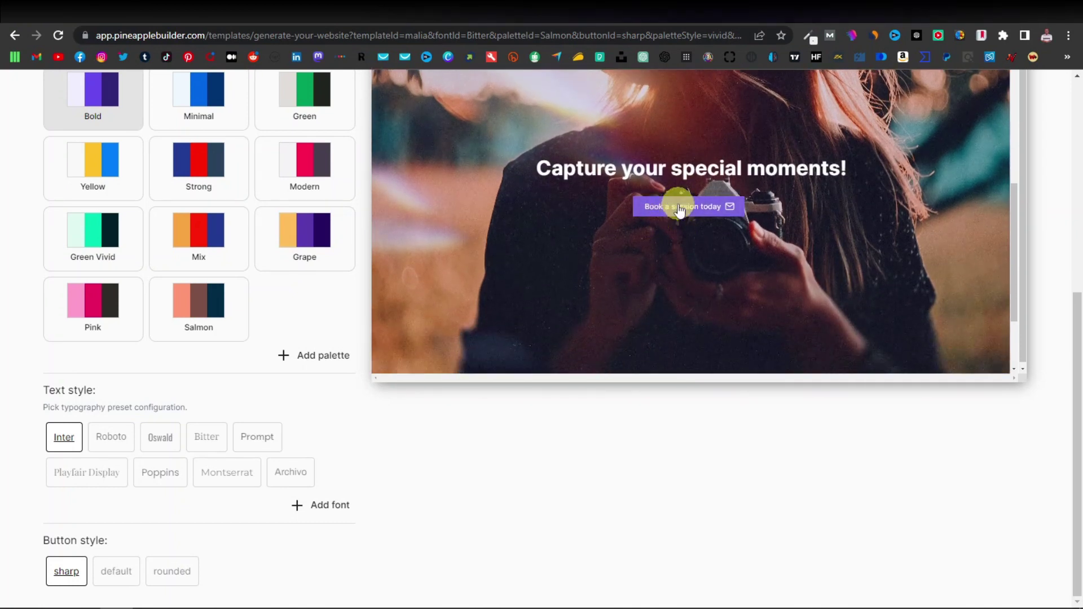
click(121, 575)
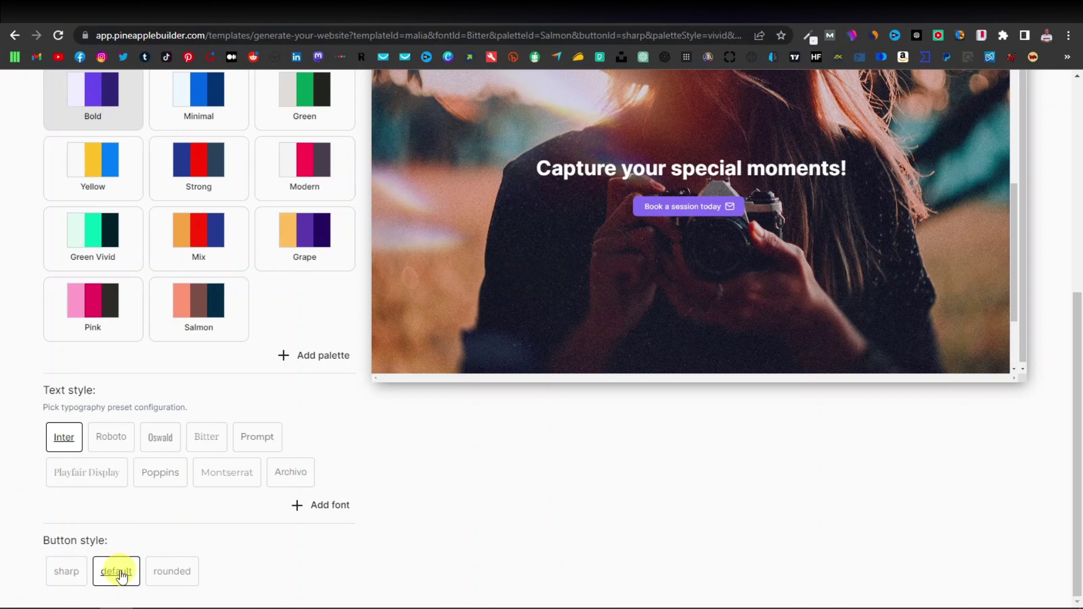
click(175, 578)
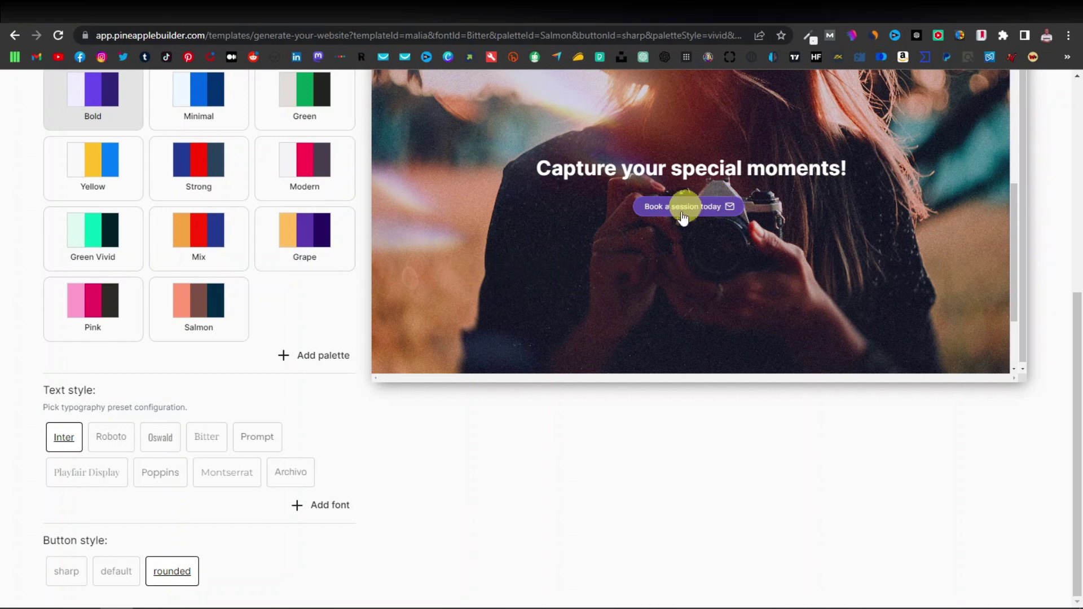
scroll(700, 317, up, 3)
scroll(700, 317, up, 5)
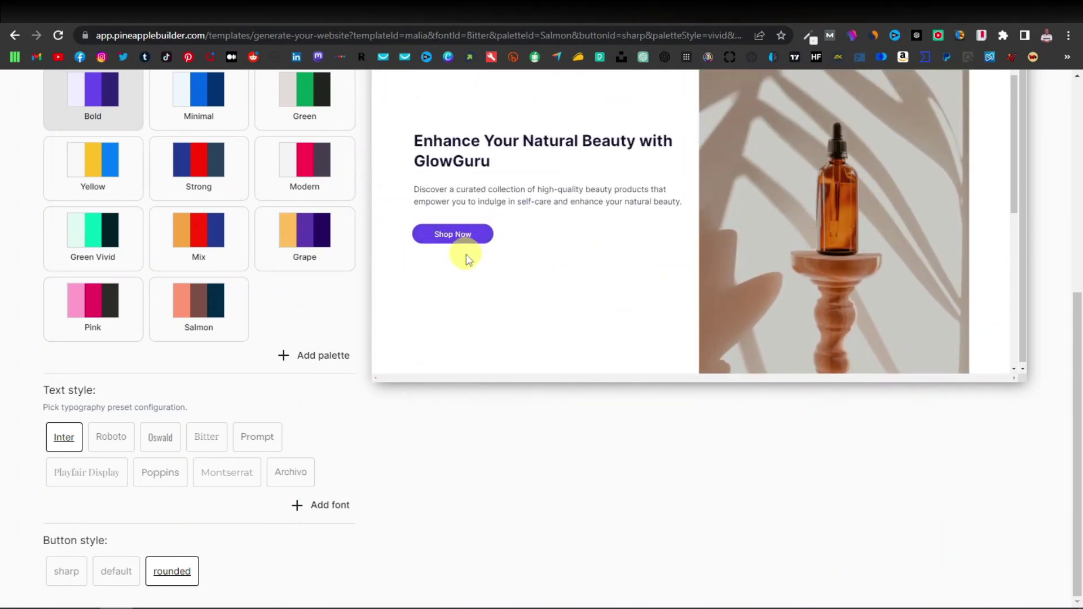
scroll(467, 254, down, 10)
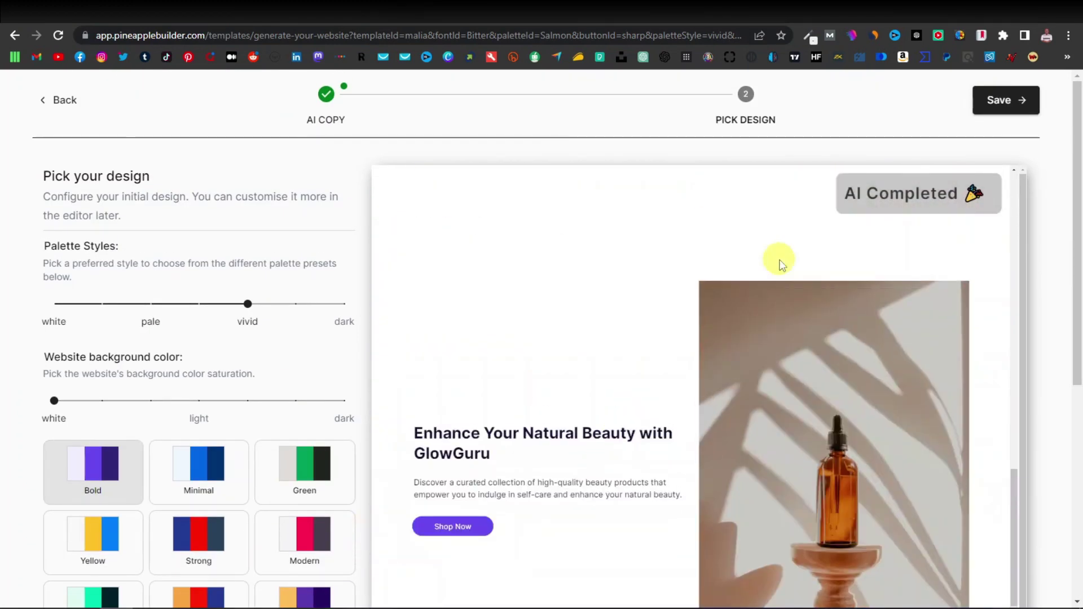
- Save the GlowGuru design, skip the onboarding tips, and scroll through the Home page
click(1004, 102)
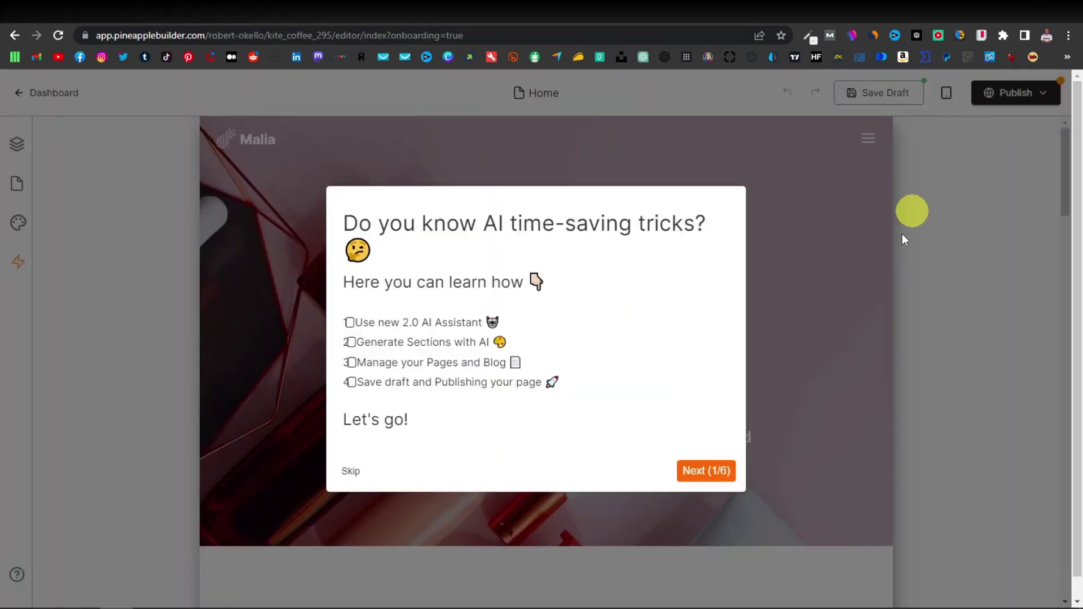
click(351, 473)
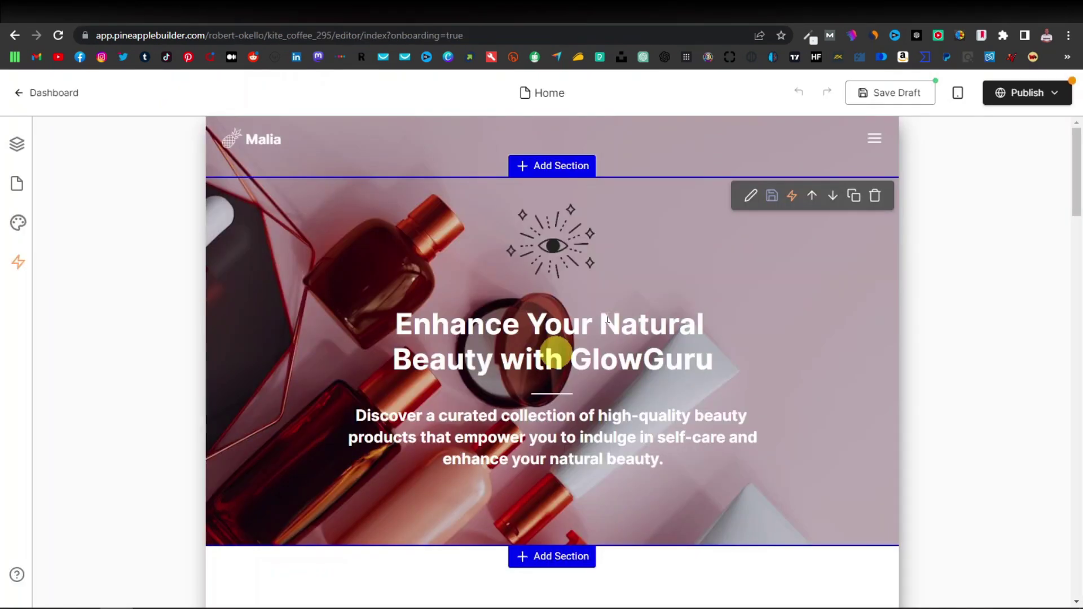
scroll(705, 229, down, 4)
scroll(690, 225, up, 4)
scroll(690, 225, down, 10)
scroll(689, 226, down, 15)
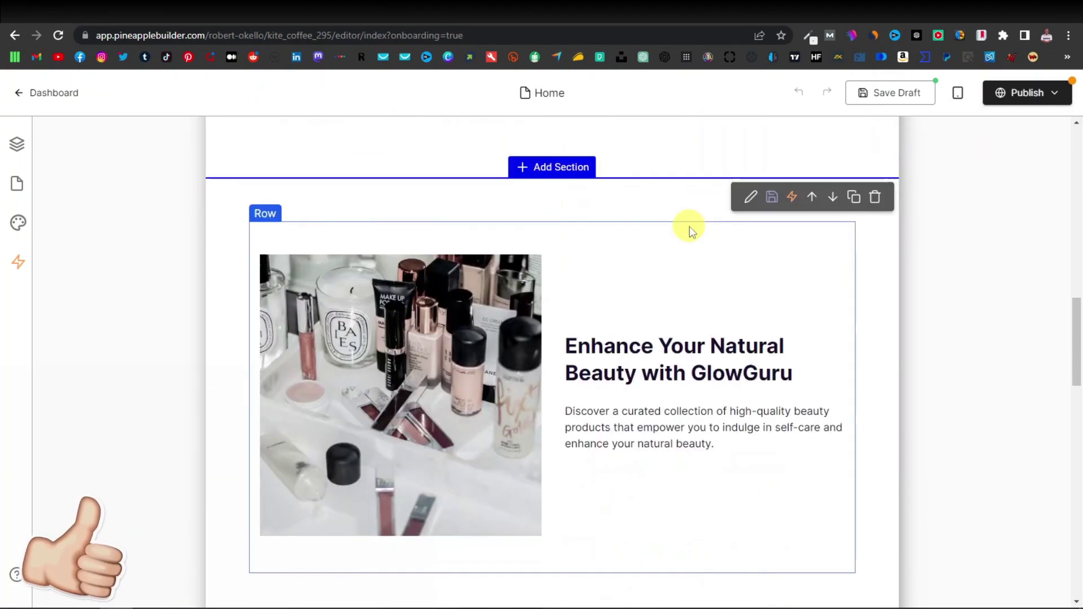
scroll(690, 226, down, 10)
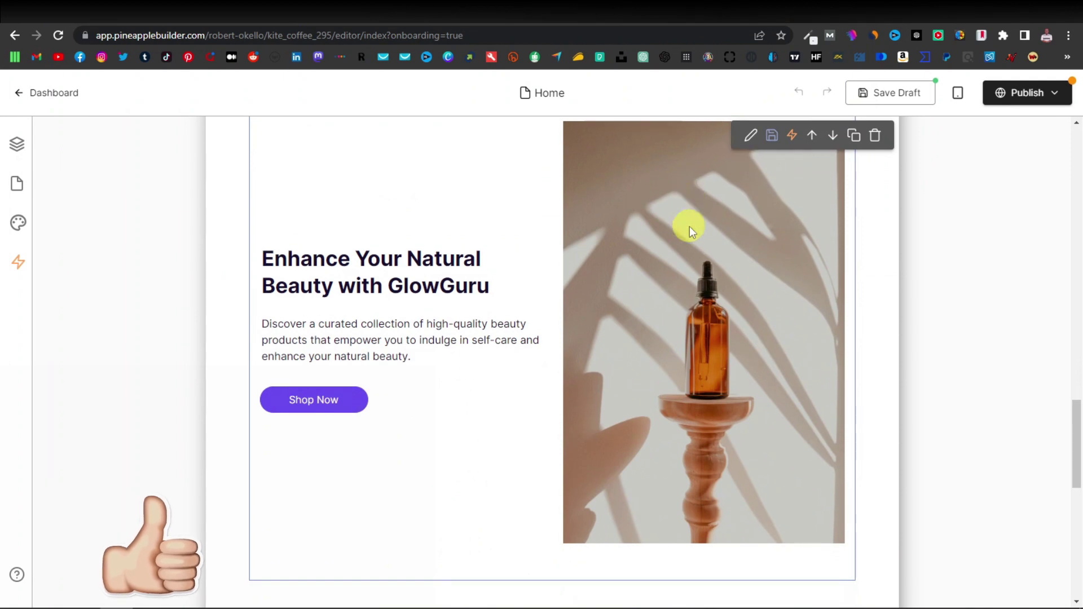
scroll(690, 226, up, 20)
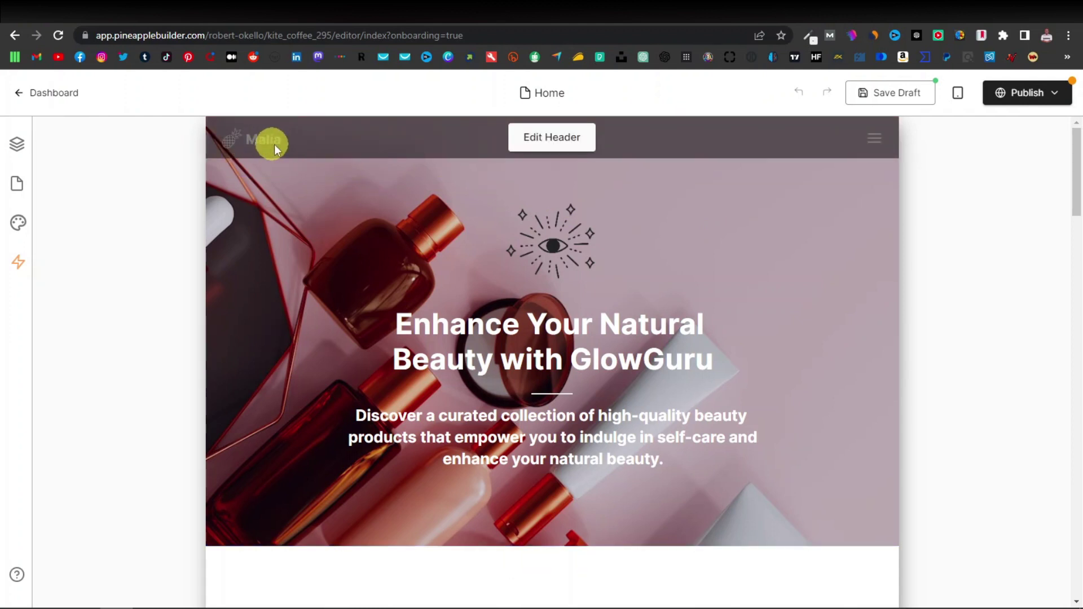
- Change the header's website title to 'Fendi' and remove the pineapple logo
click(556, 138)
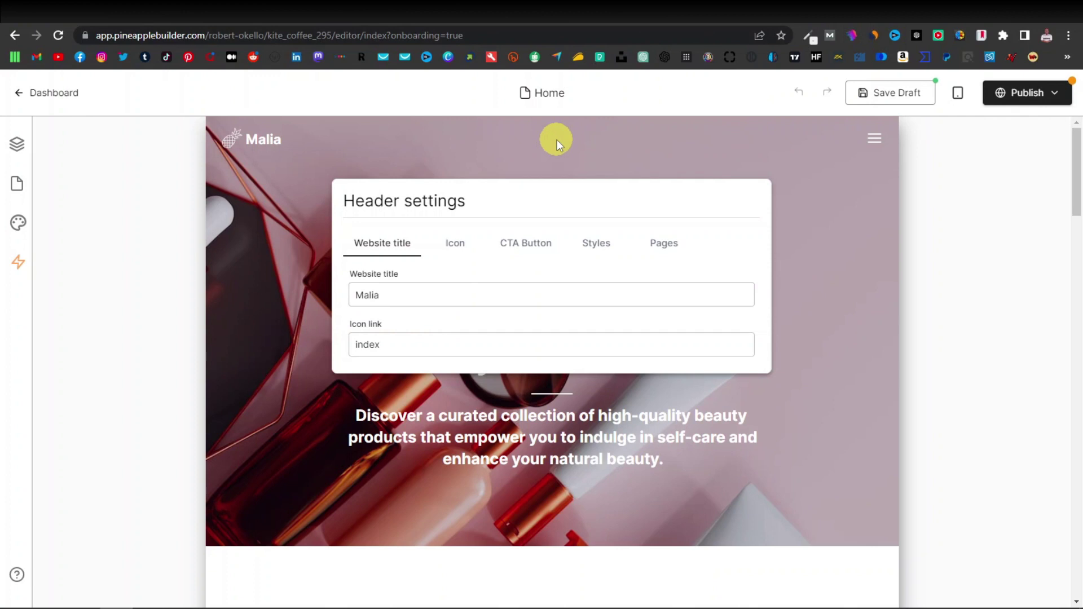
click(377, 296)
double_click(384, 296)
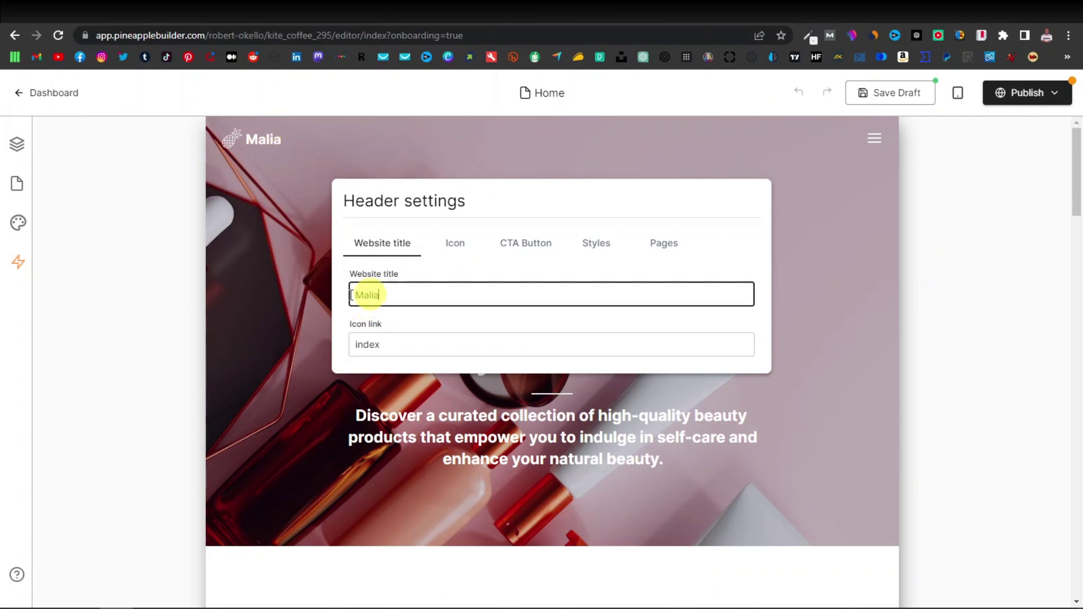
text(Fendi)
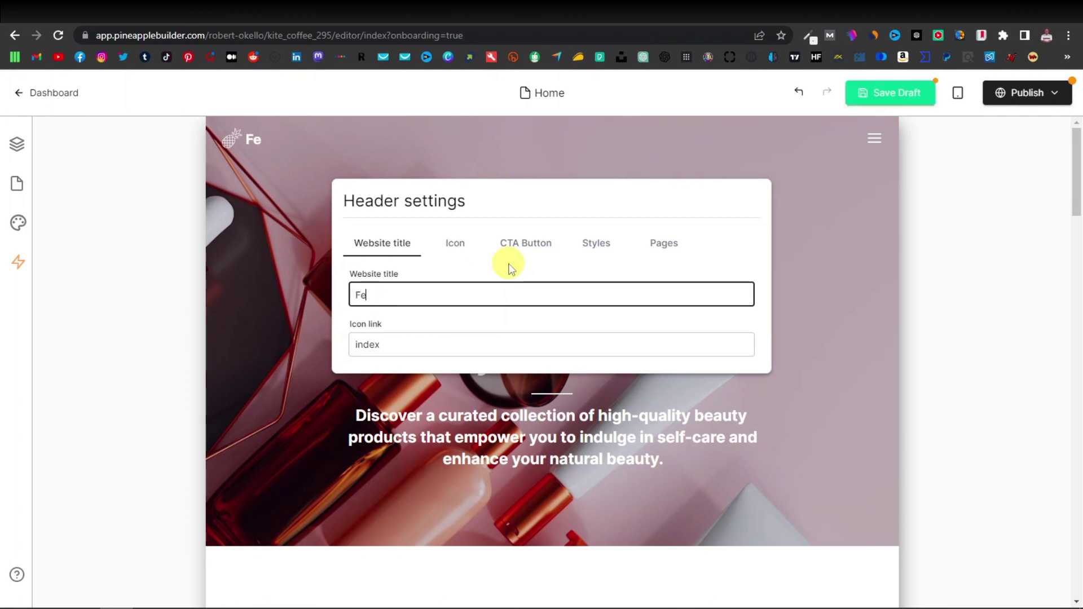
click(459, 246)
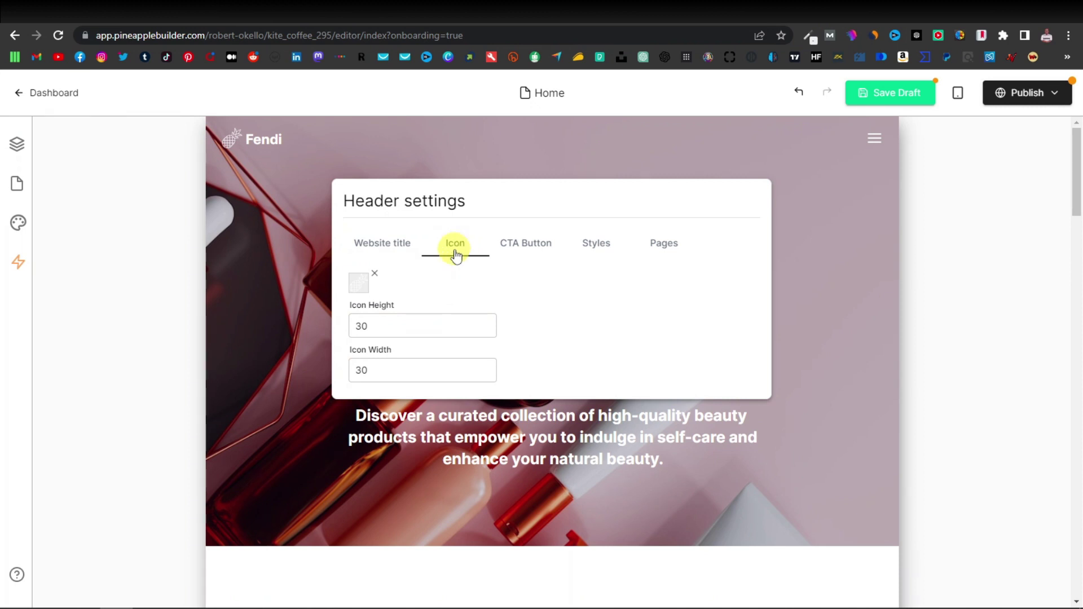
click(377, 277)
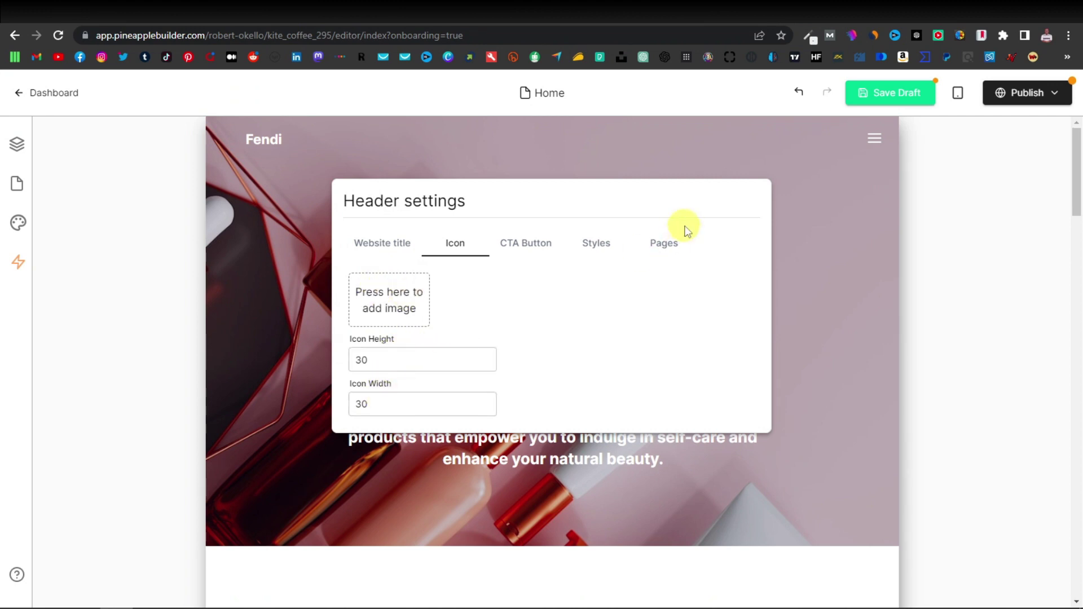
- Review the header's CTA Button, Styles and Pages tabs, then close header settings
click(529, 250)
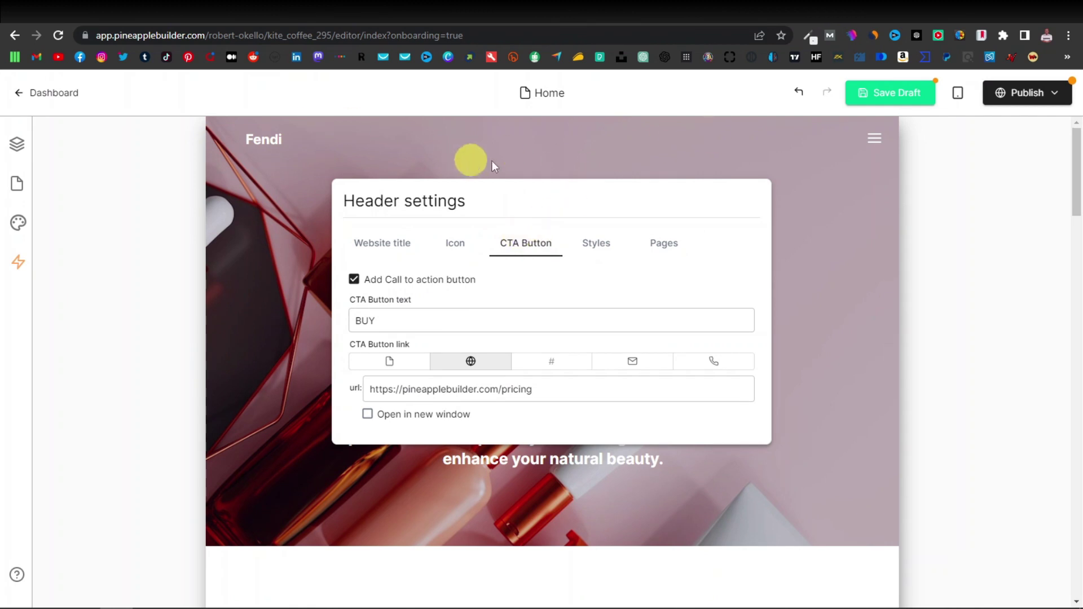
click(371, 323)
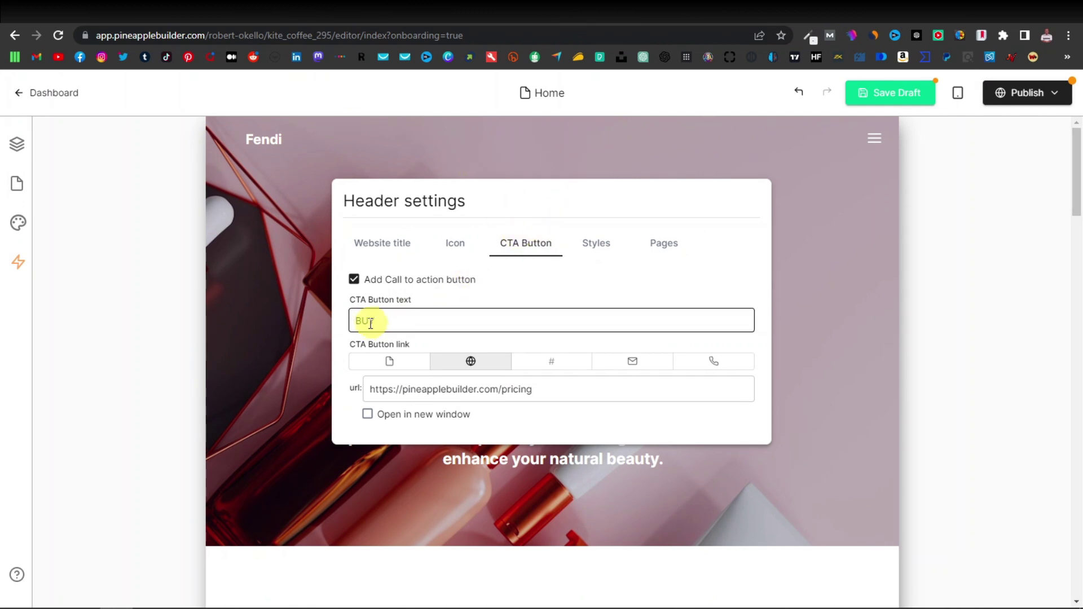
click(600, 249)
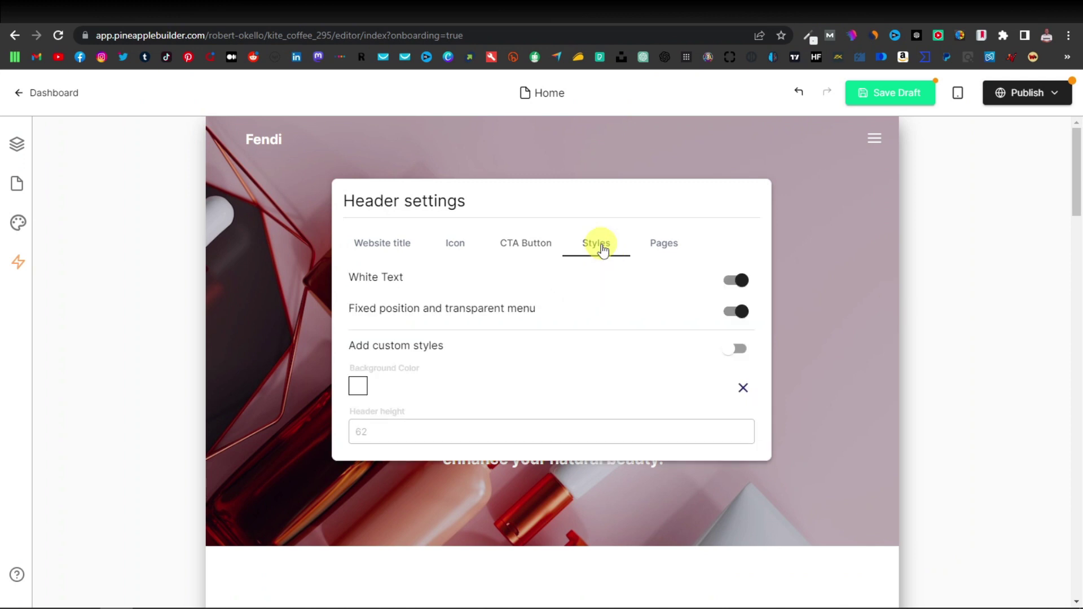
click(664, 246)
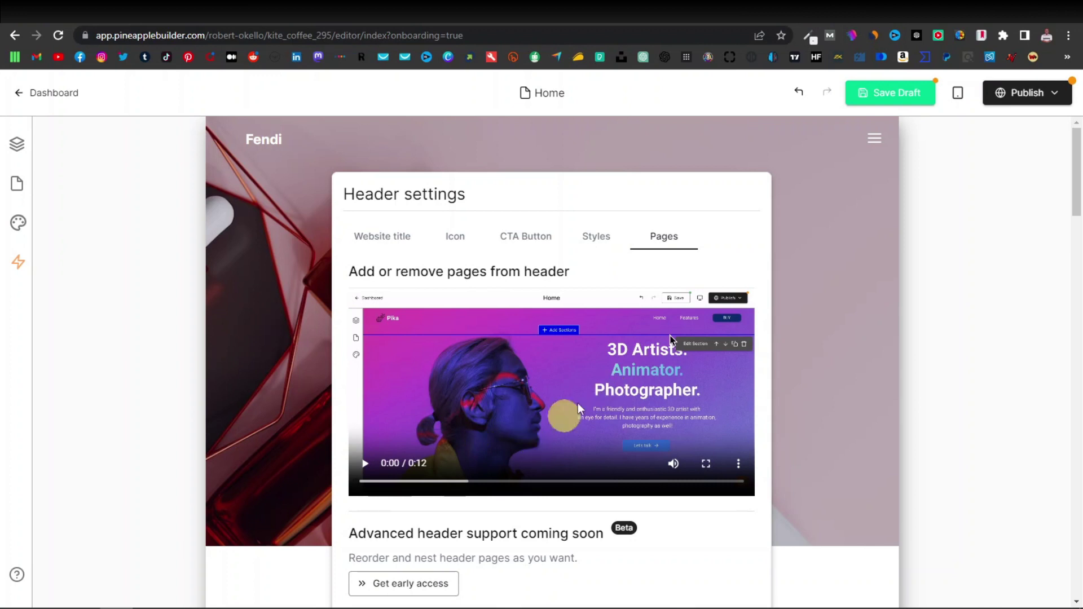
click(794, 143)
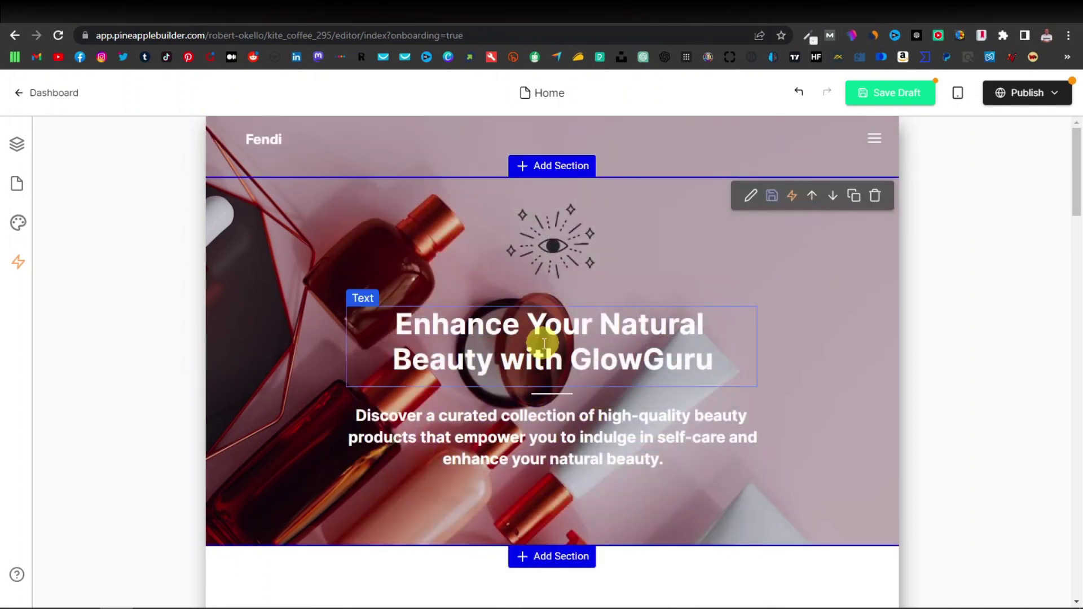
- Give the hero row a pink border with slightly rounded corners
scroll(564, 321, down, 5)
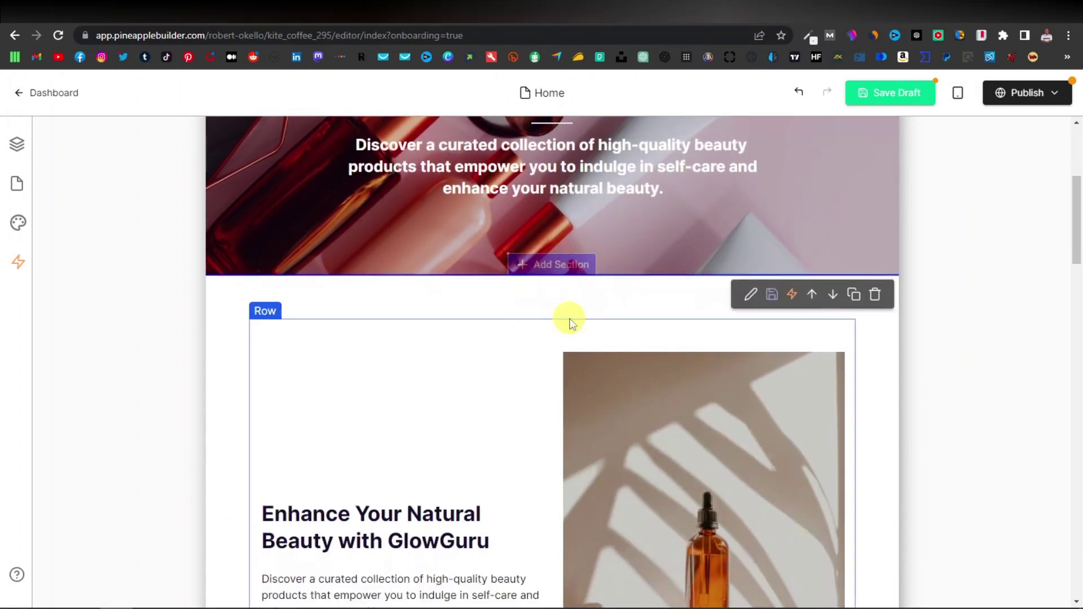
scroll(570, 319, down, 2)
scroll(558, 321, up, 5)
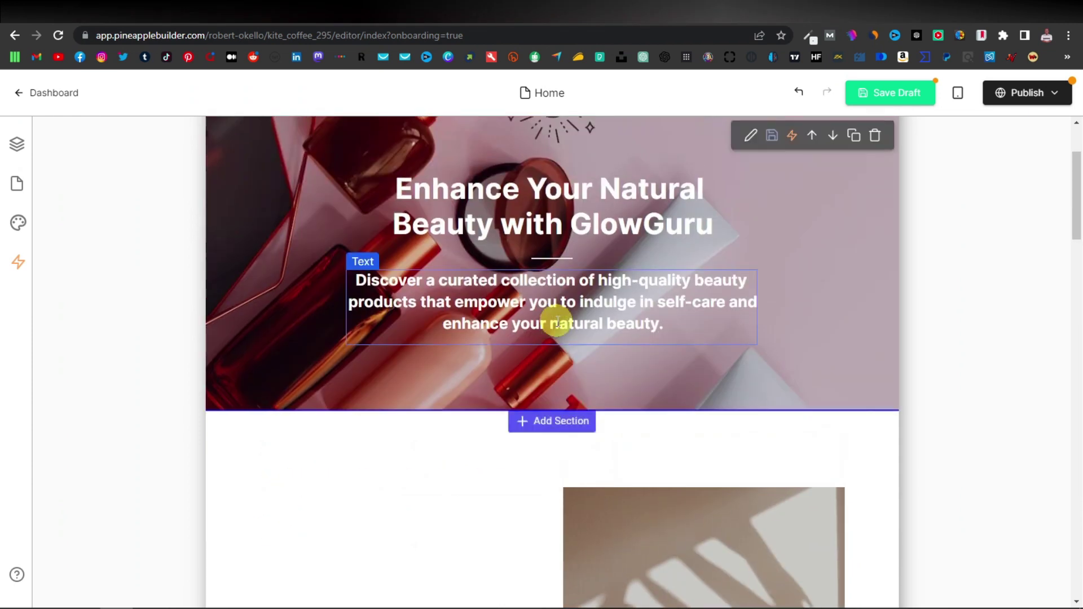
scroll(557, 320, up, 3)
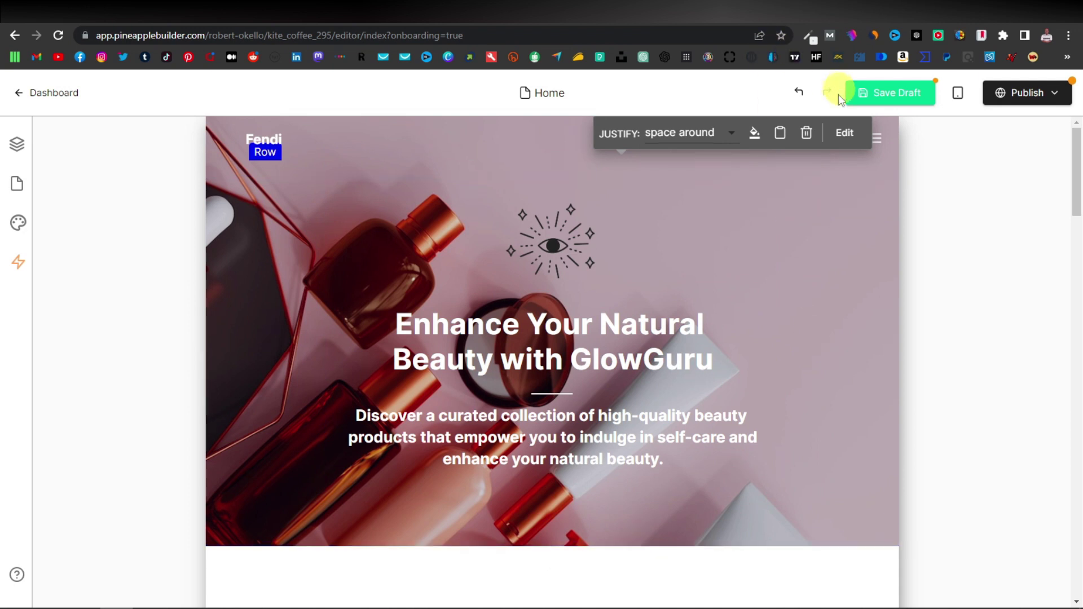
click(849, 134)
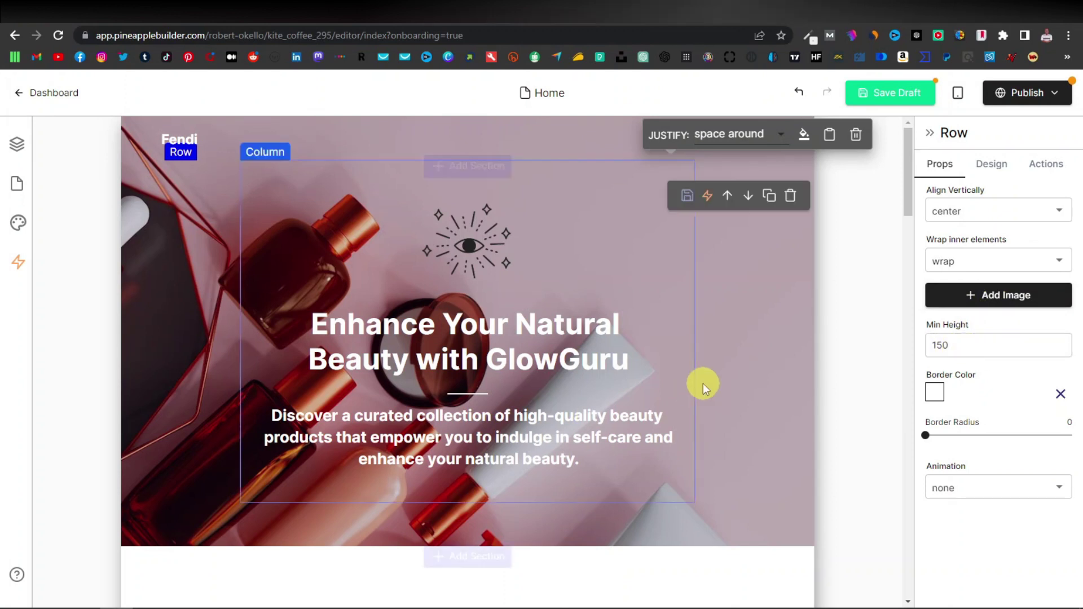
click(935, 394)
drag(850, 270, 826, 249)
click(1009, 393)
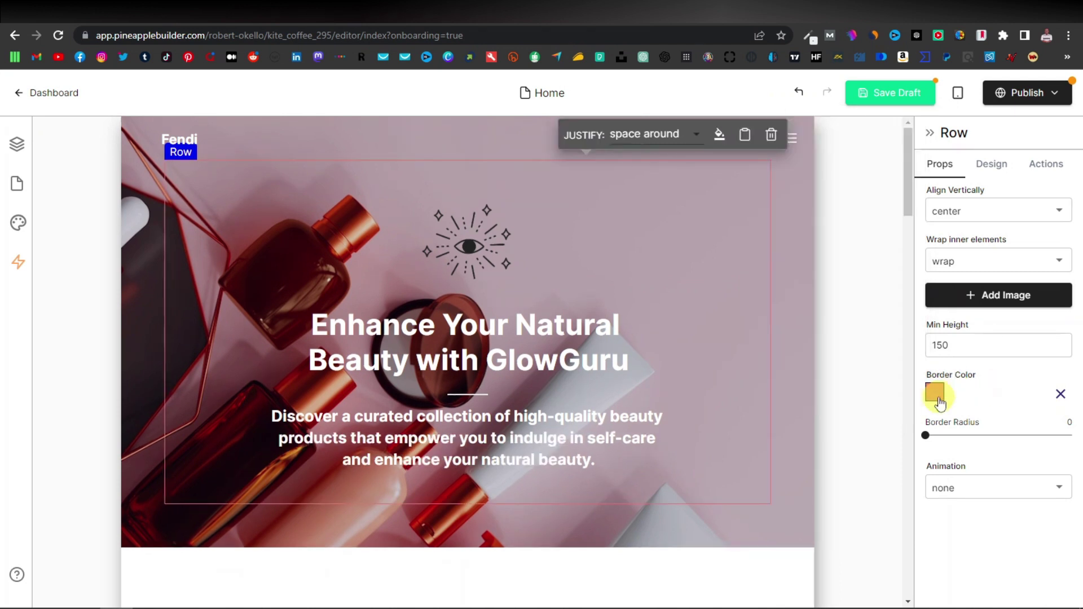
mouse_move(947, 442)
mouse_down()
mouse_move(962, 441)
mouse_move(926, 438)
mouse_up()
- Adjust the hero row's top padding and check its interaction Actions
click(994, 163)
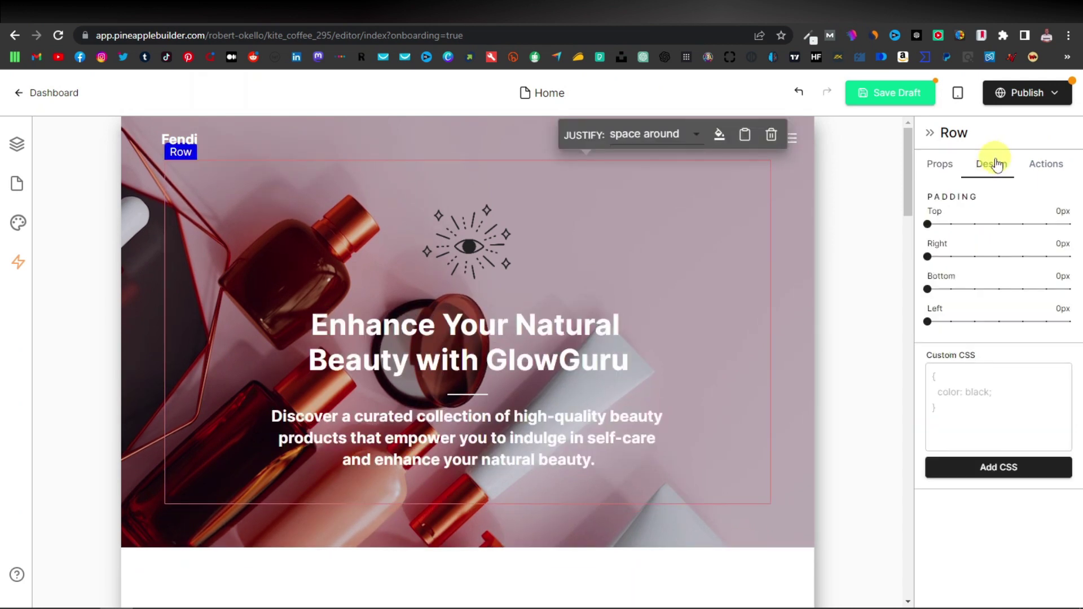
click(928, 226)
drag(929, 228, 982, 226)
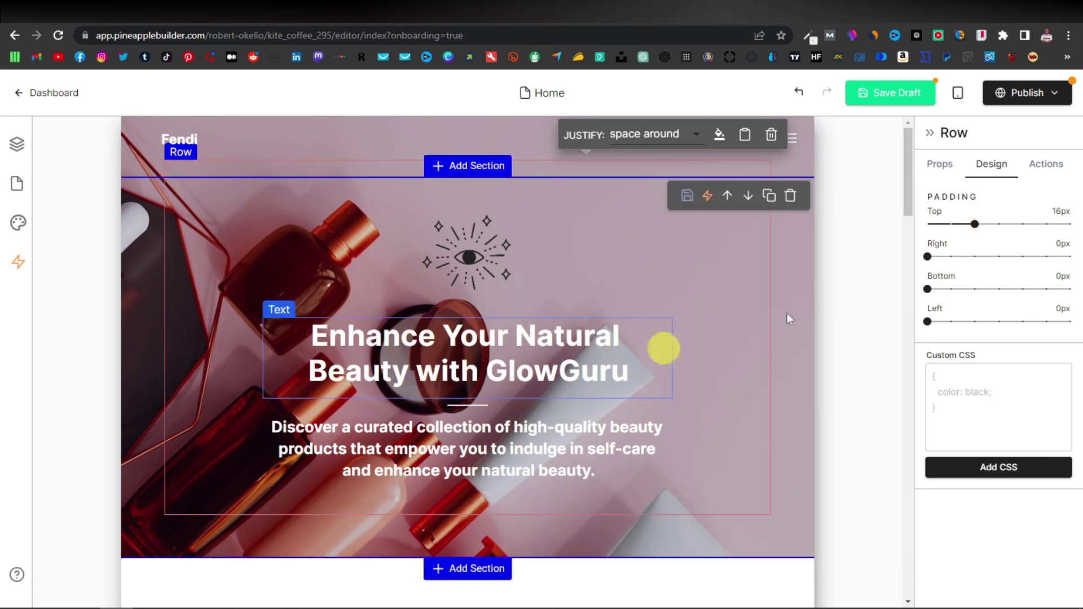
drag(976, 226, 912, 230)
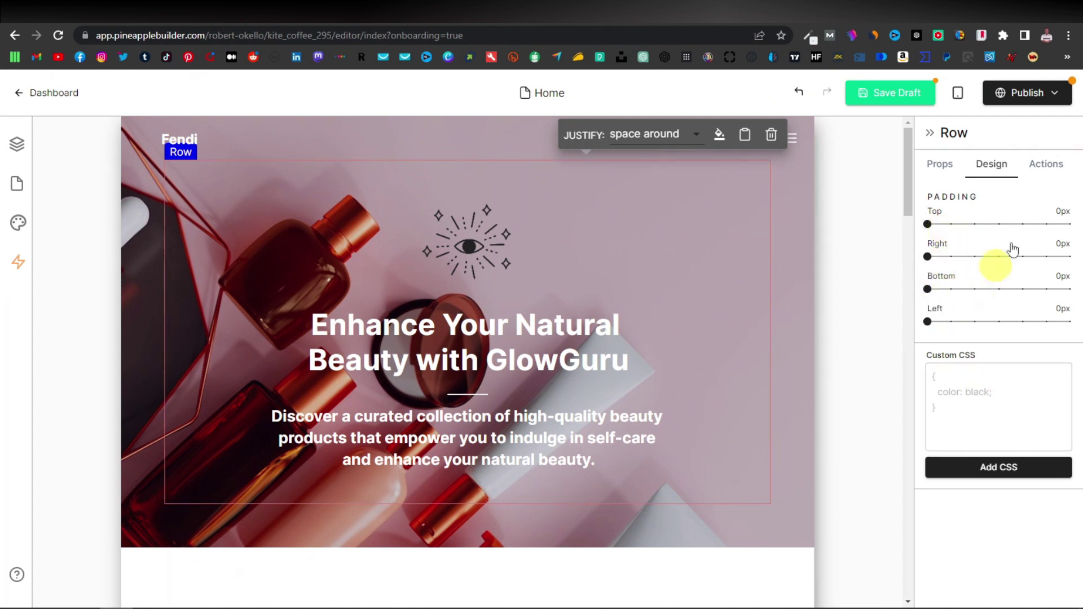
click(1048, 164)
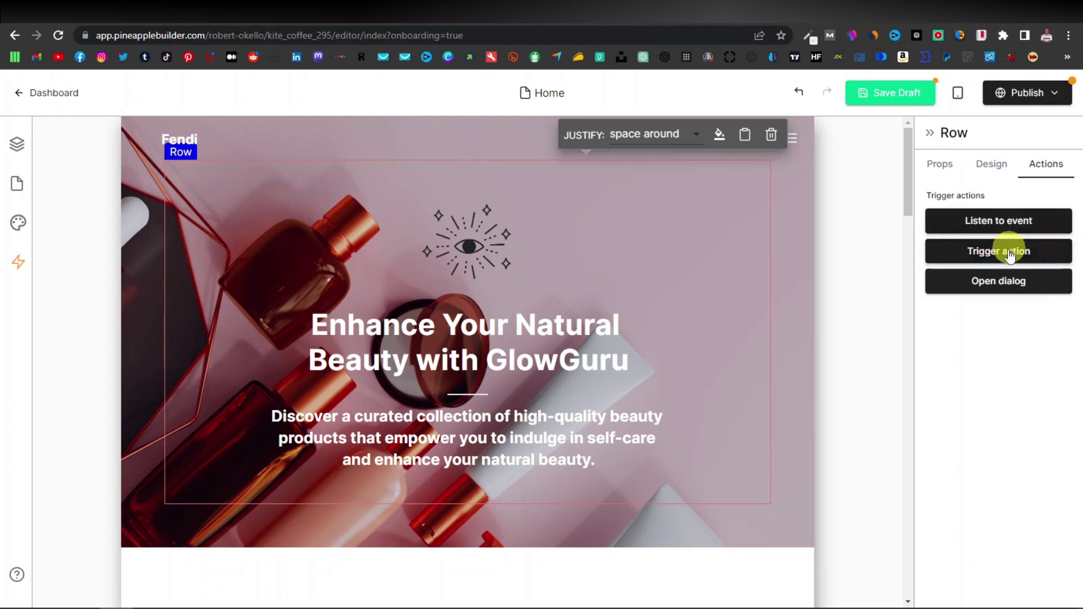
- Select text blocks in the hero and GlowGuru section to inspect them
scroll(501, 264, down, 8)
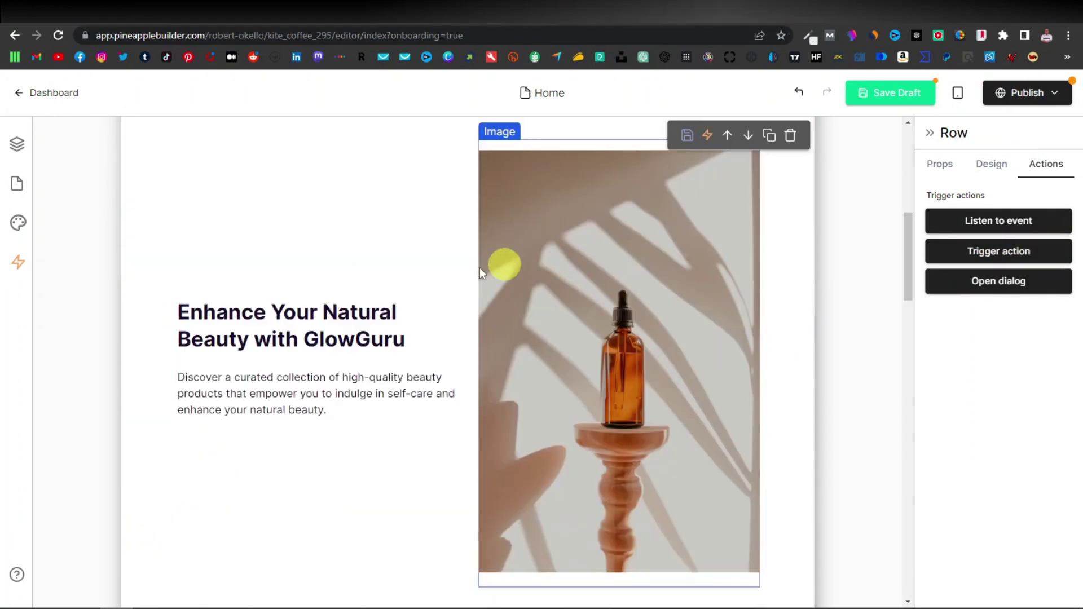
click(291, 270)
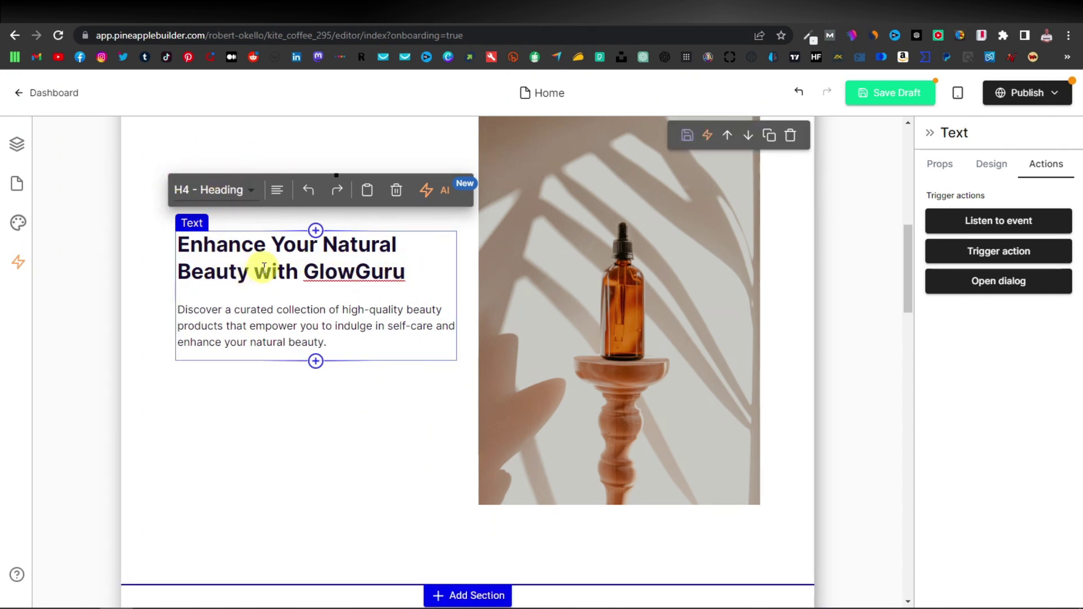
scroll(264, 267, up, 8)
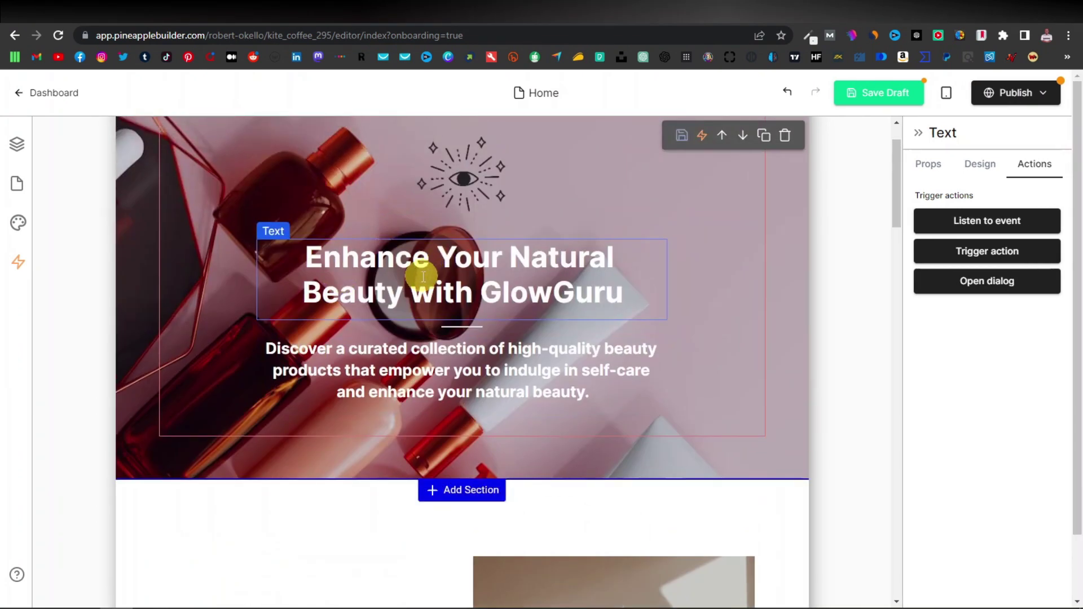
double_click(424, 277)
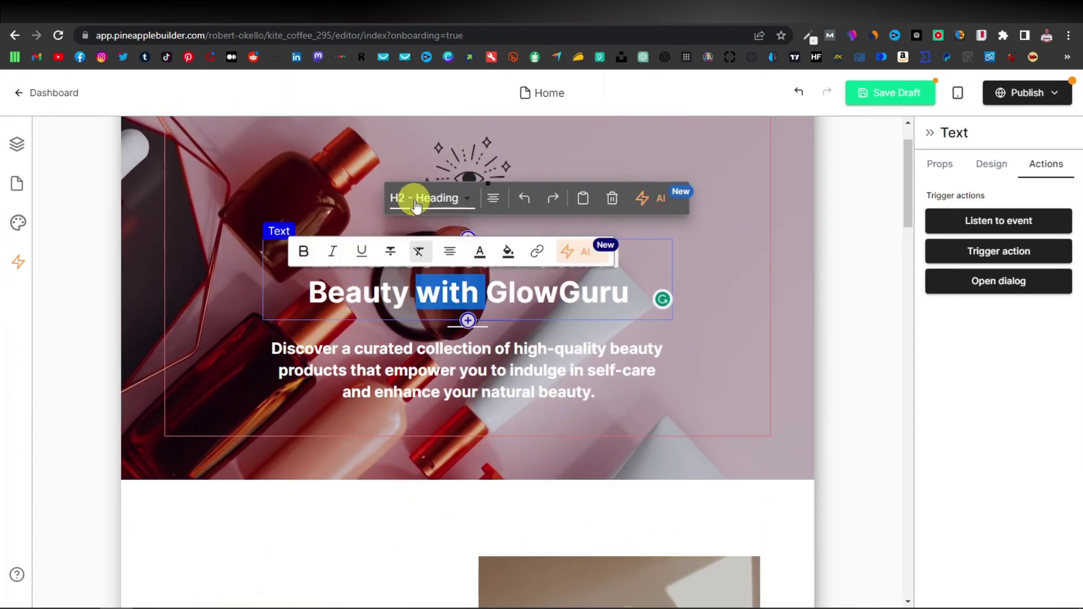
scroll(412, 293, down, 4)
scroll(462, 164, up, 4)
click(401, 373)
scroll(398, 372, down, 6)
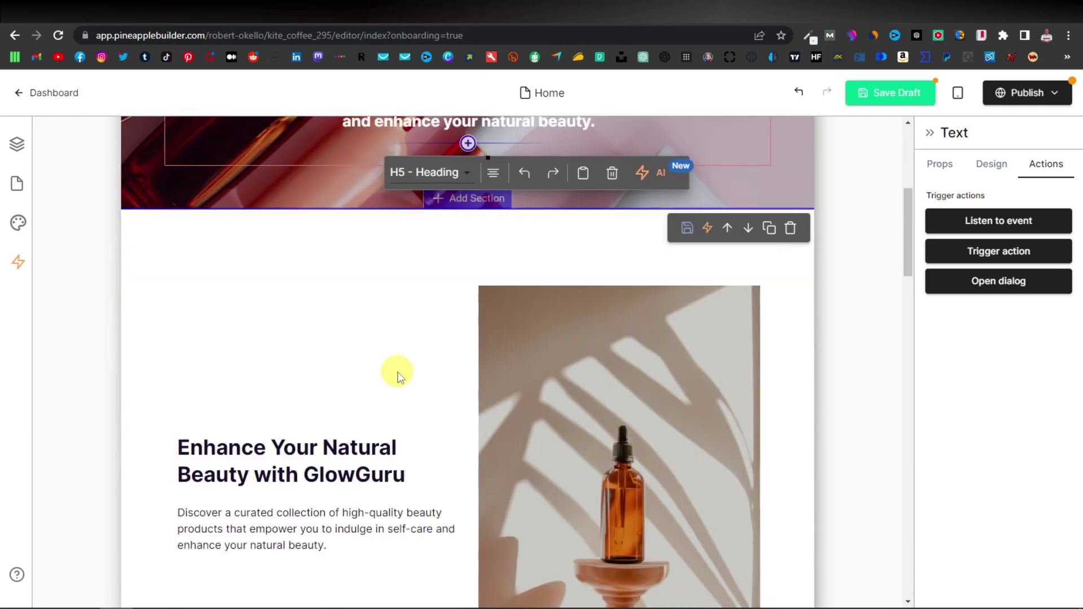
click(314, 306)
click(254, 393)
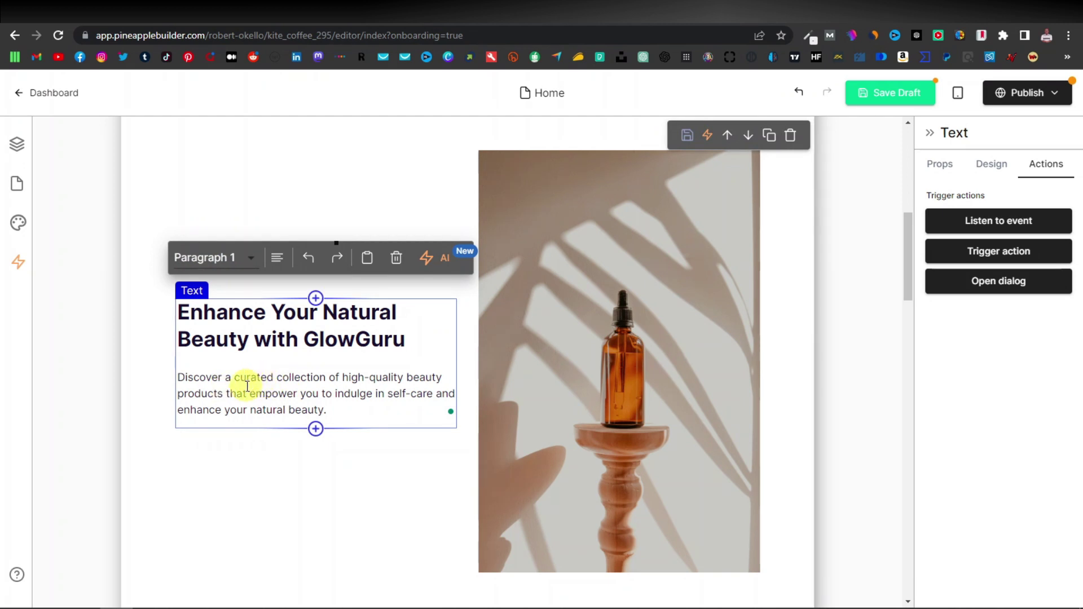
scroll(346, 379, up, 10)
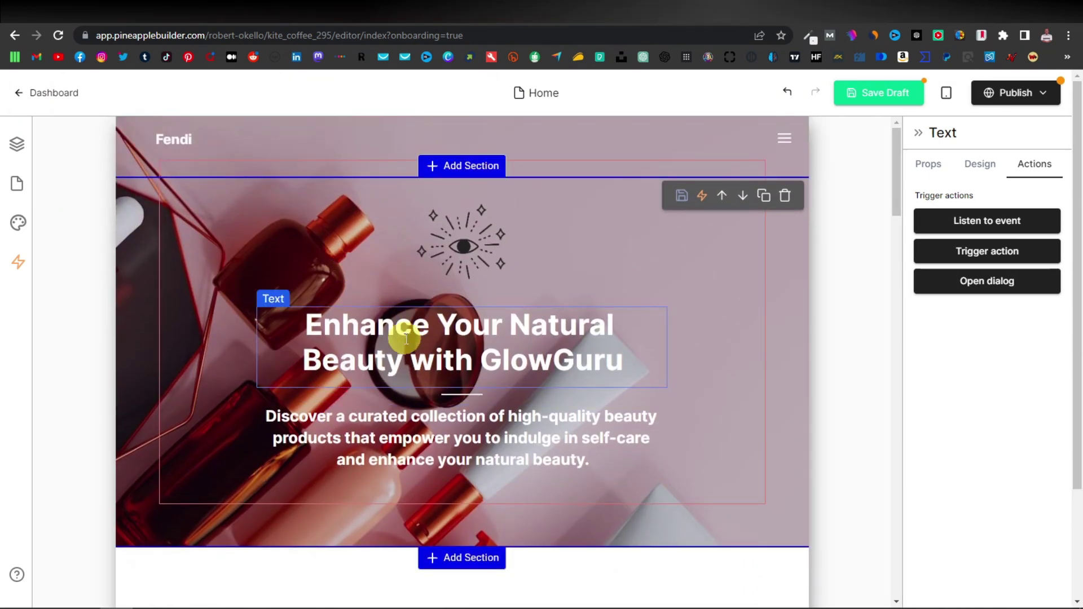
- Set the hero subtext to the Paragraph 1 style
click(404, 343)
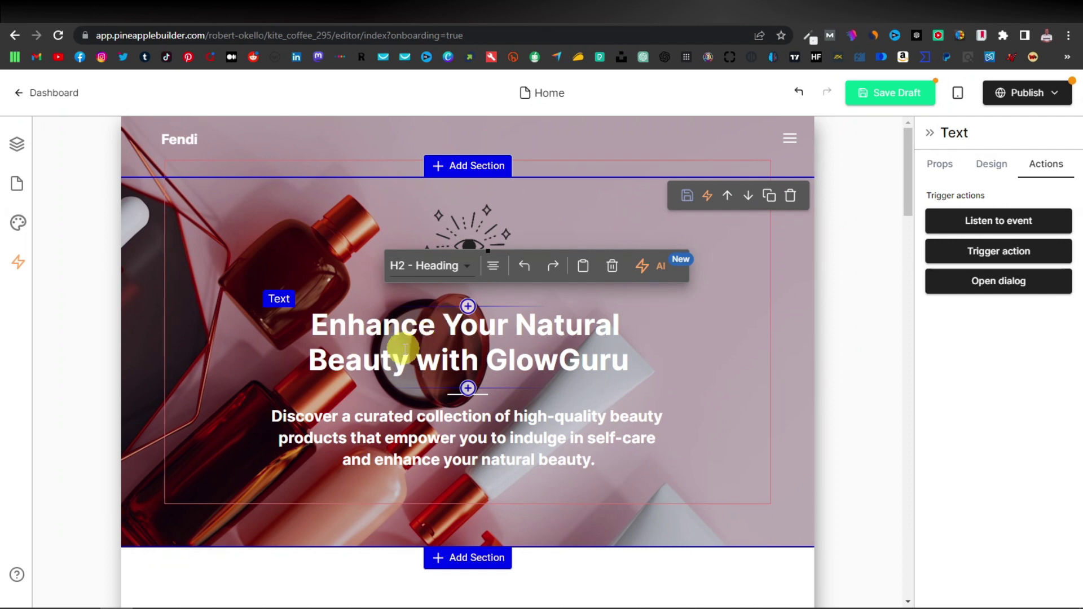
click(407, 424)
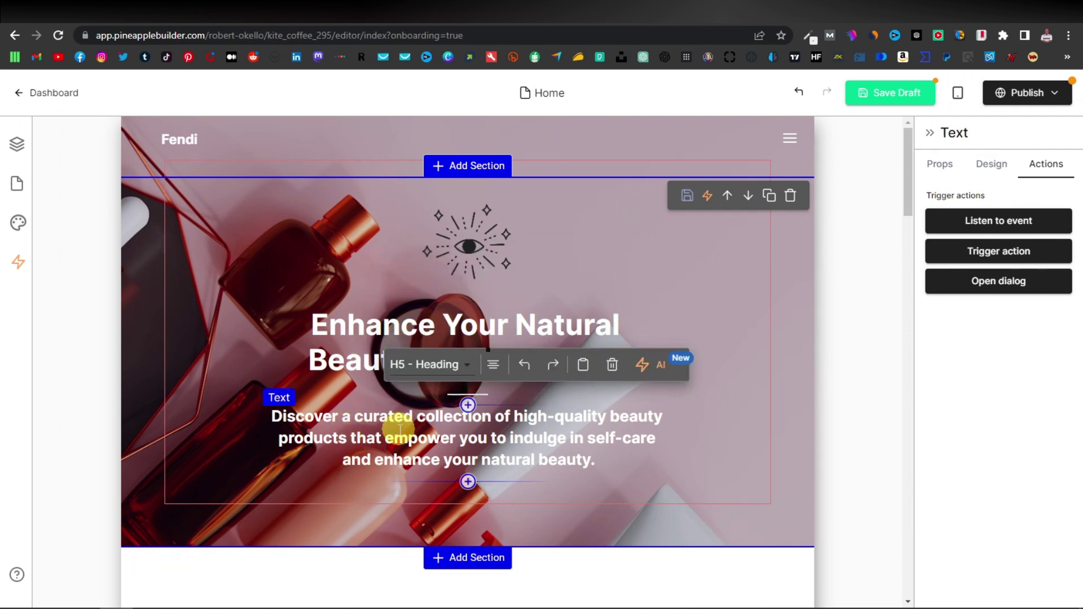
double_click(445, 428)
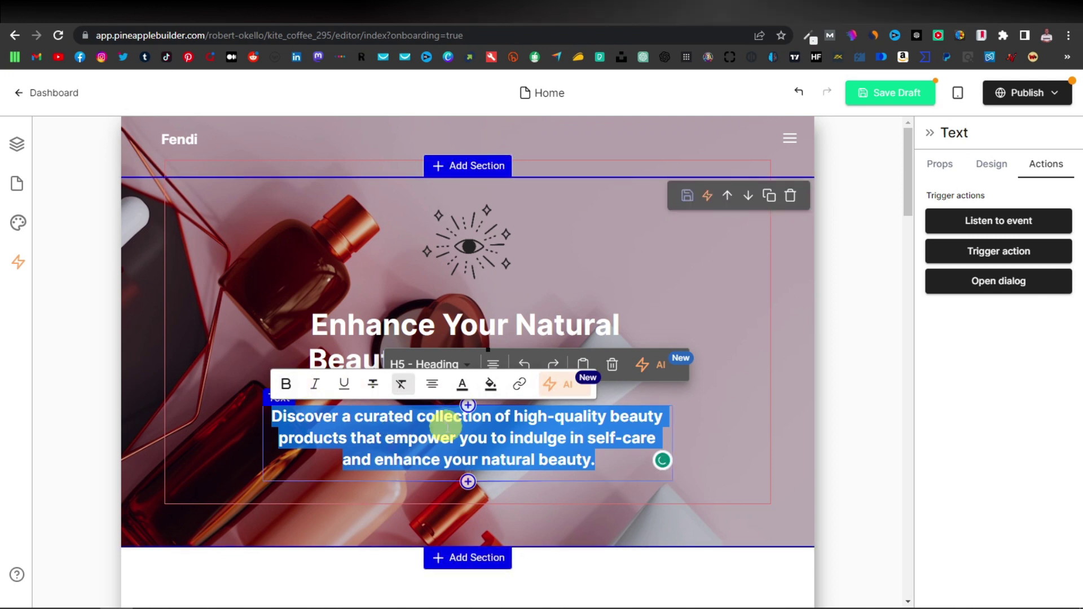
click(472, 365)
click(422, 497)
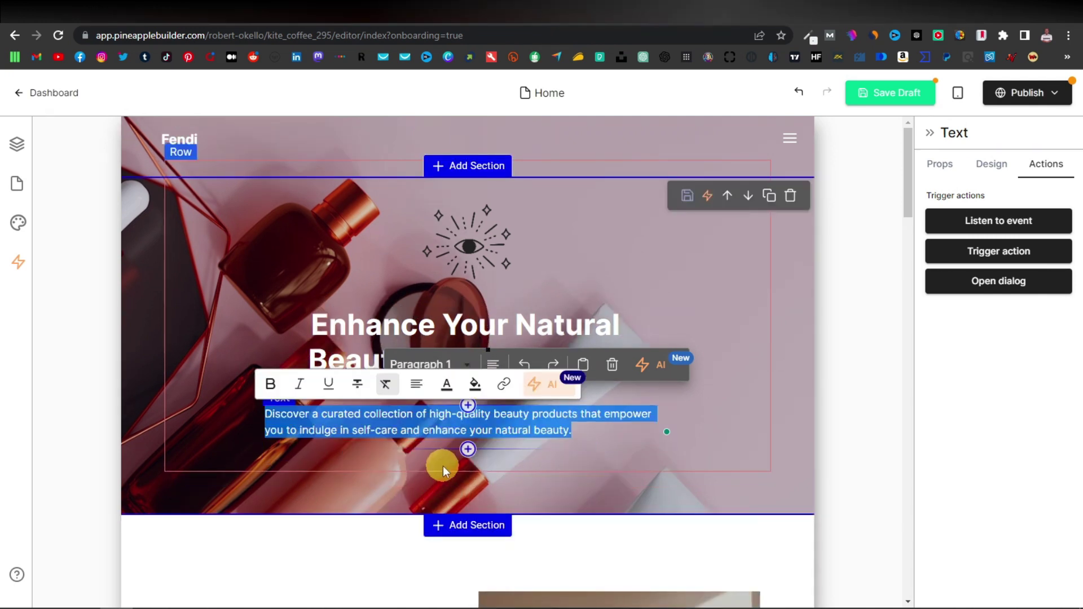
click(350, 444)
scroll(350, 443, down, 6)
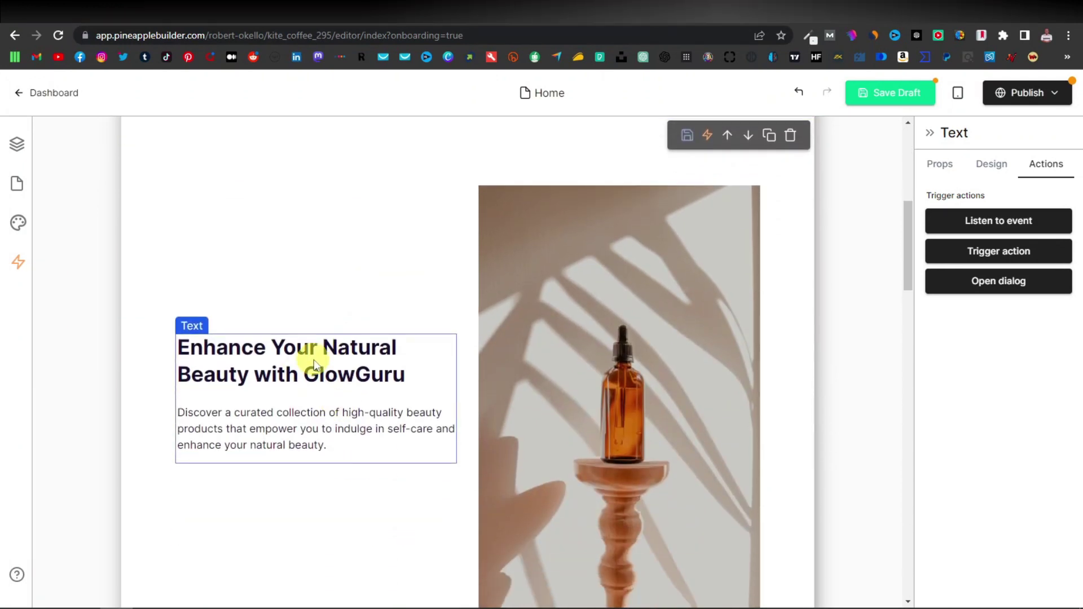
- Change the GlowGuru section heading to H3 and select the section paragraph
click(315, 361)
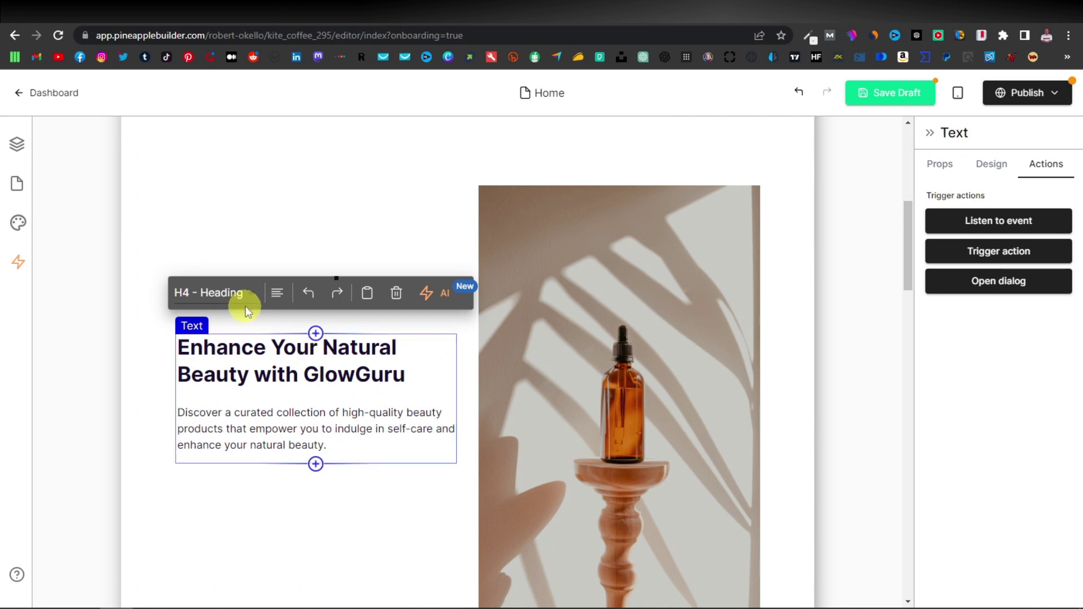
click(250, 292)
click(219, 341)
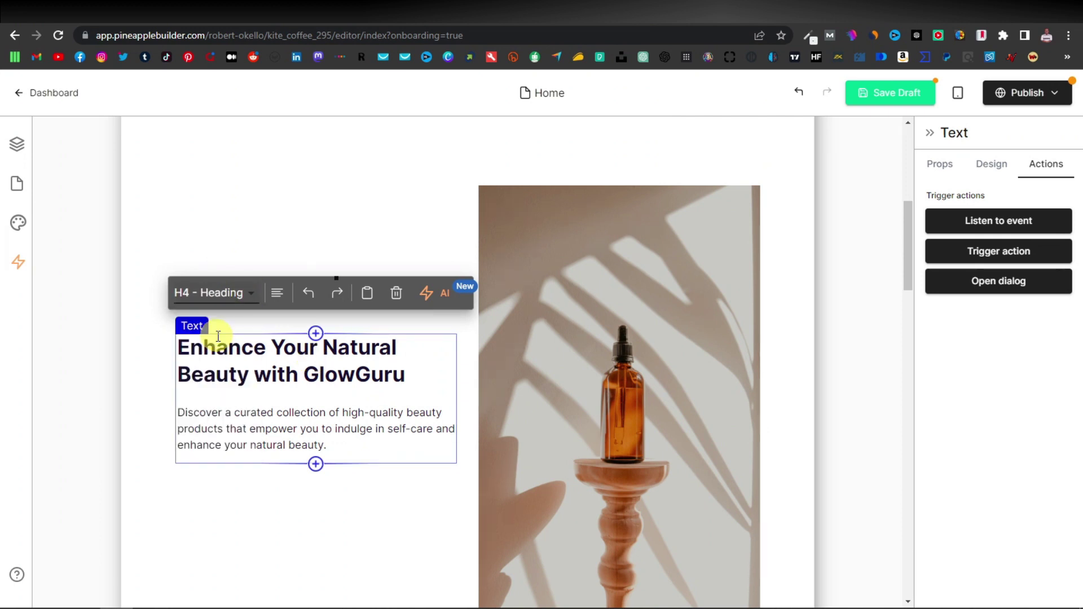
click(353, 440)
scroll(362, 431, down, 3)
scroll(364, 429, up, 2)
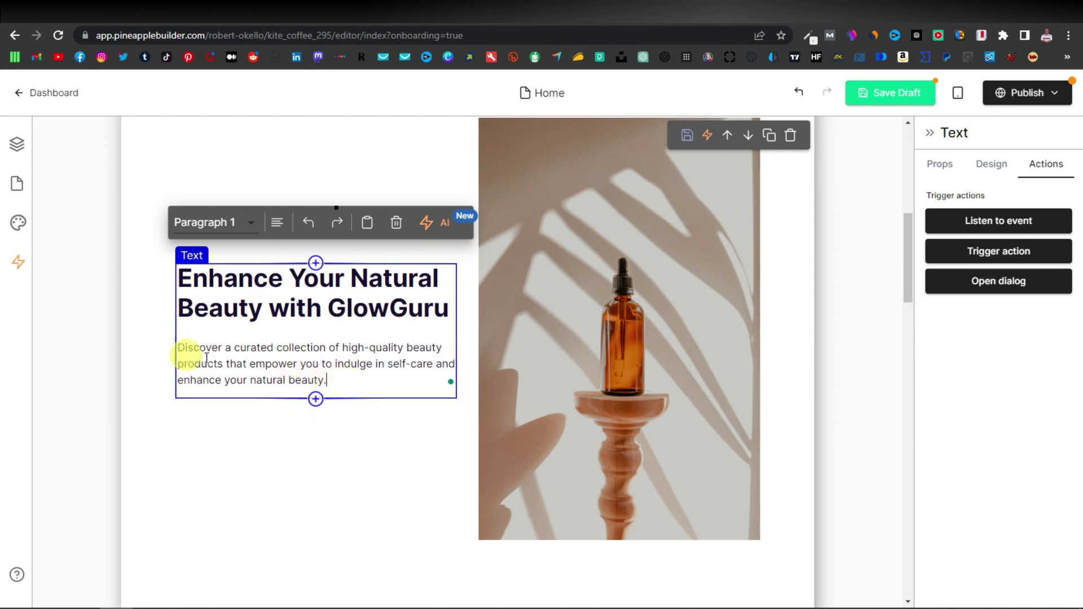
drag(330, 381, 198, 350)
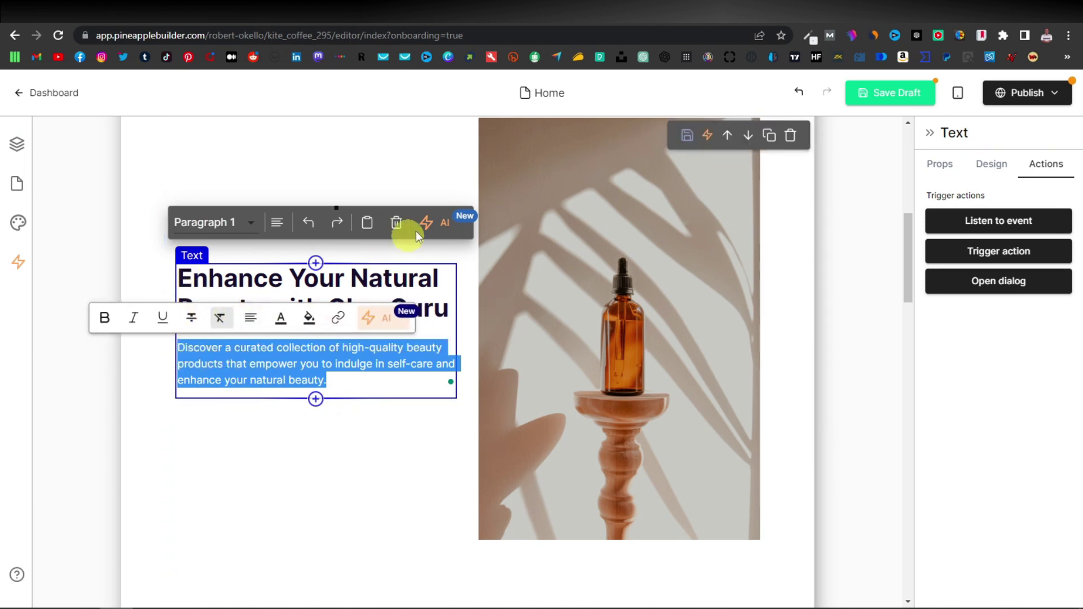
- Start an AI Improve writing request for the paragraph, browsing prompt types first
click(372, 323)
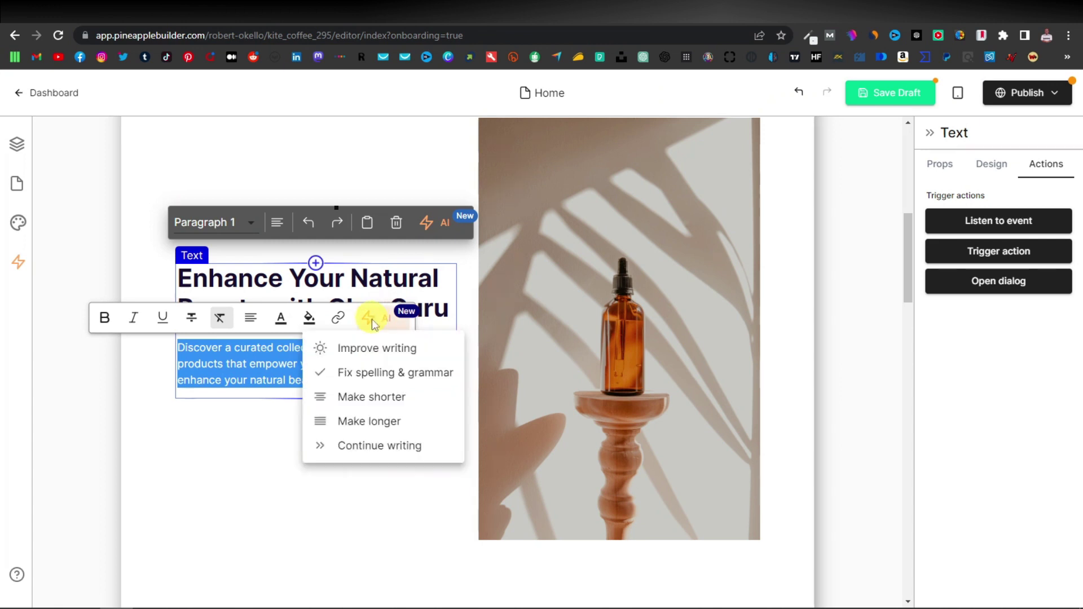
click(370, 356)
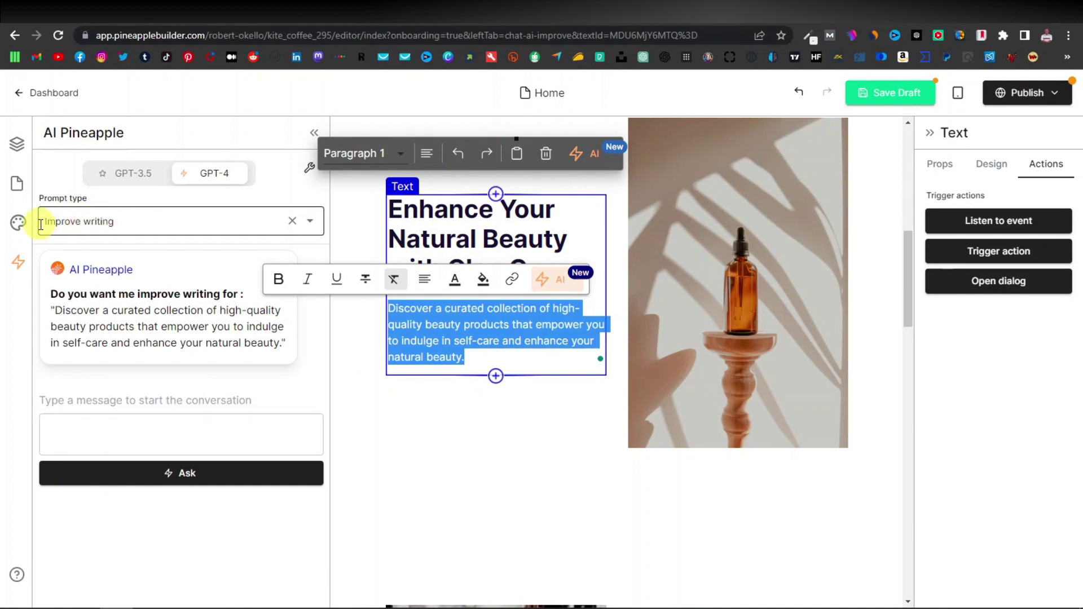
click(312, 223)
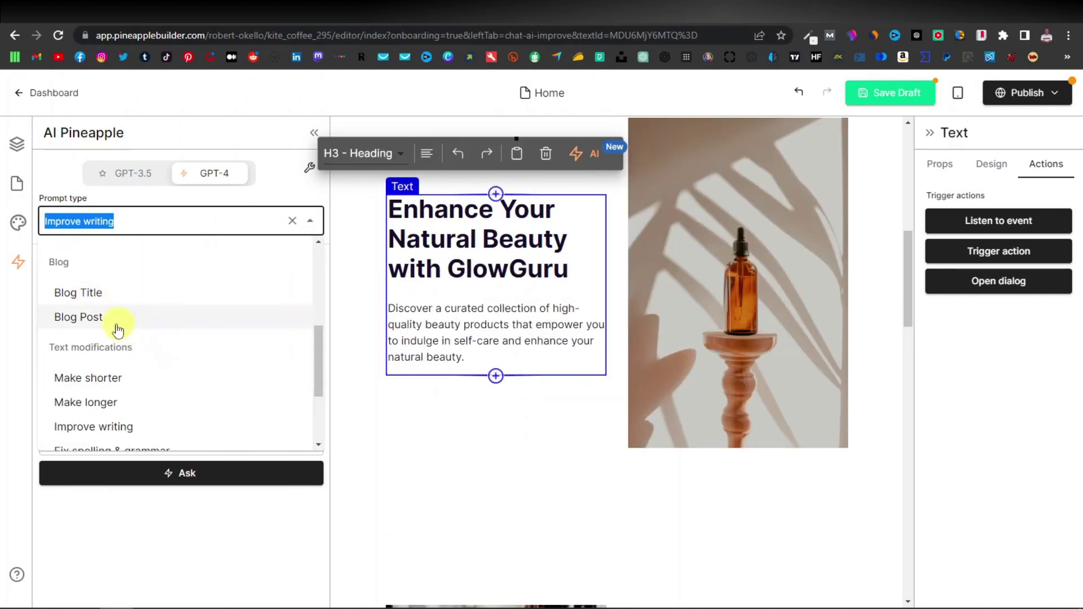
scroll(162, 385, down, 1)
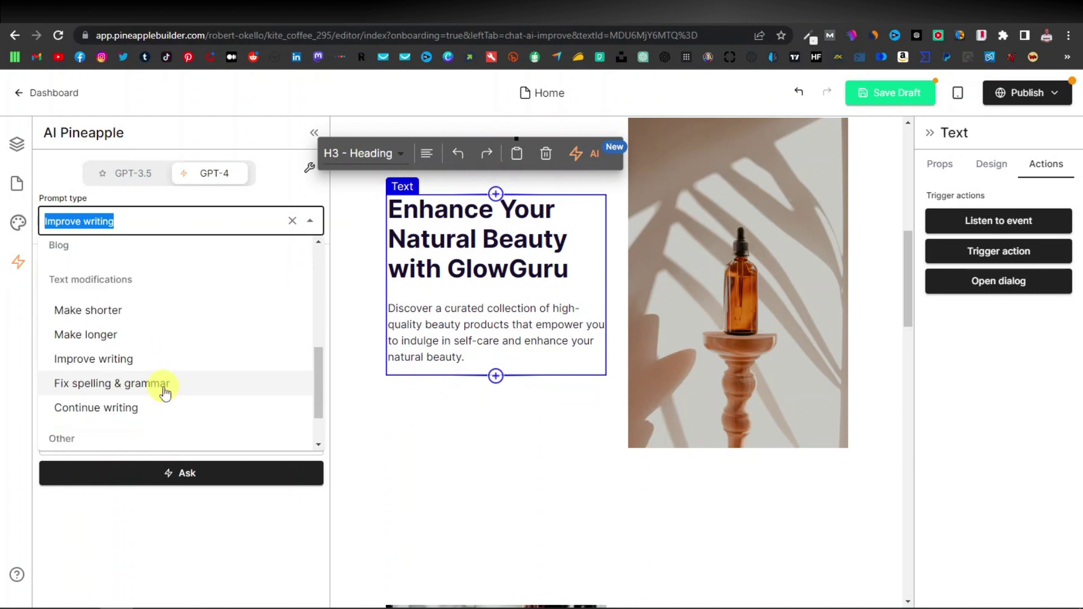
scroll(134, 299, down, 1)
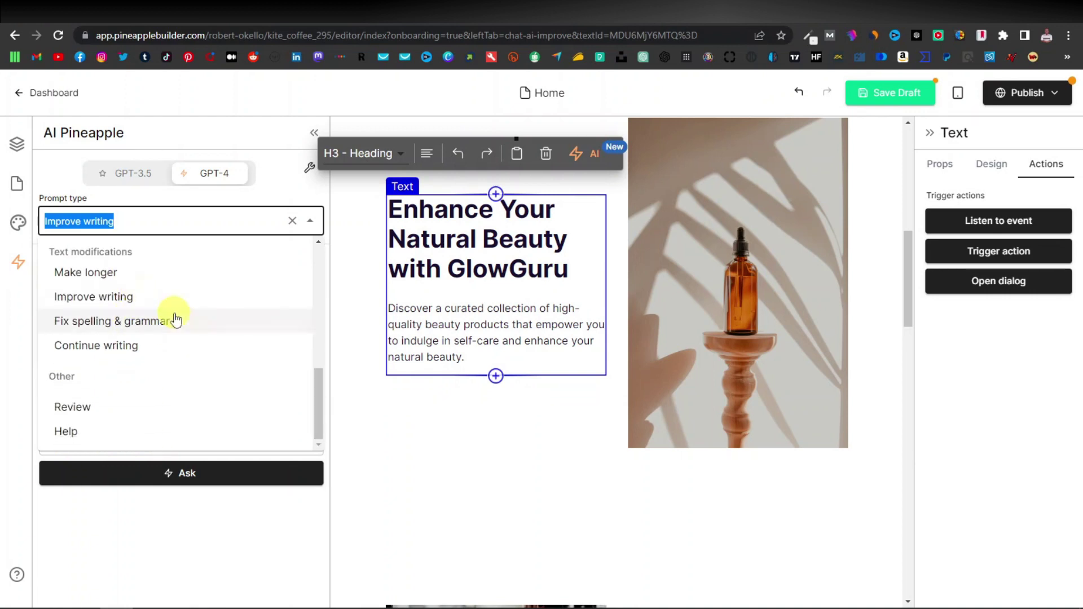
scroll(163, 401, up, 8)
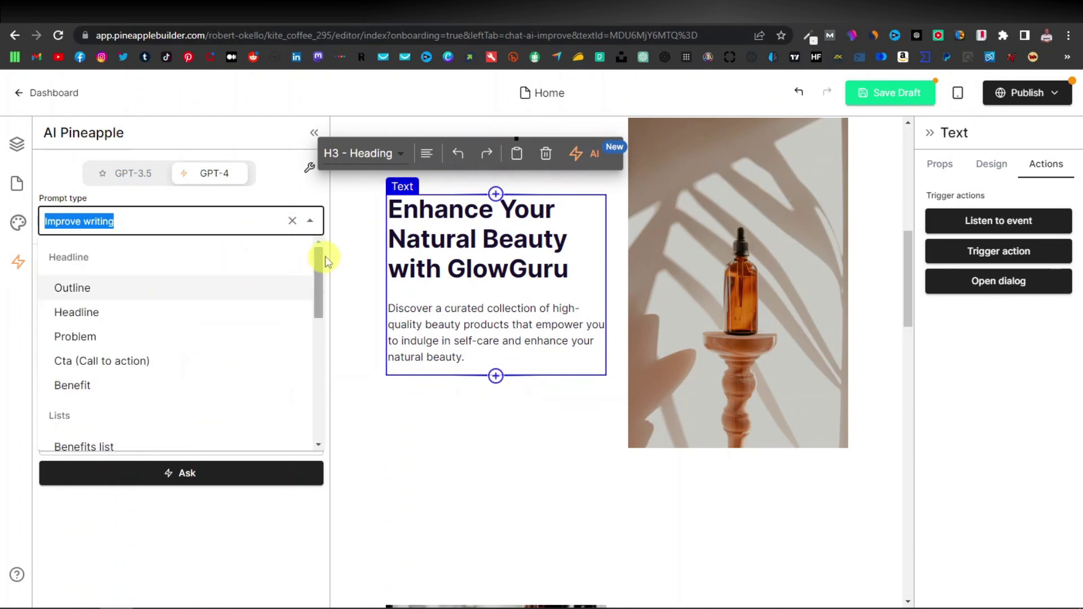
click(335, 243)
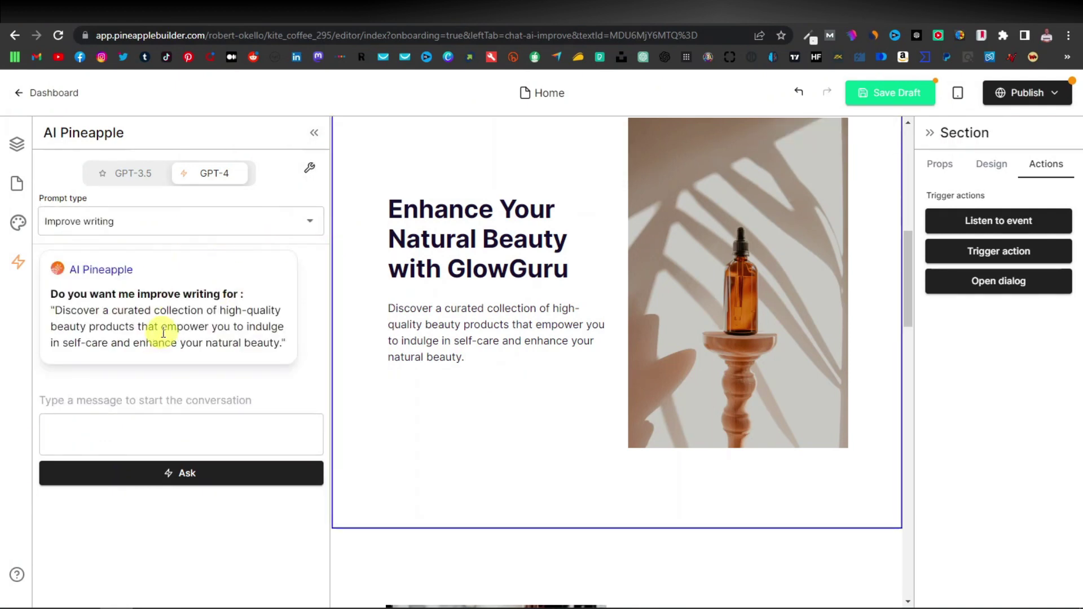
click(117, 430)
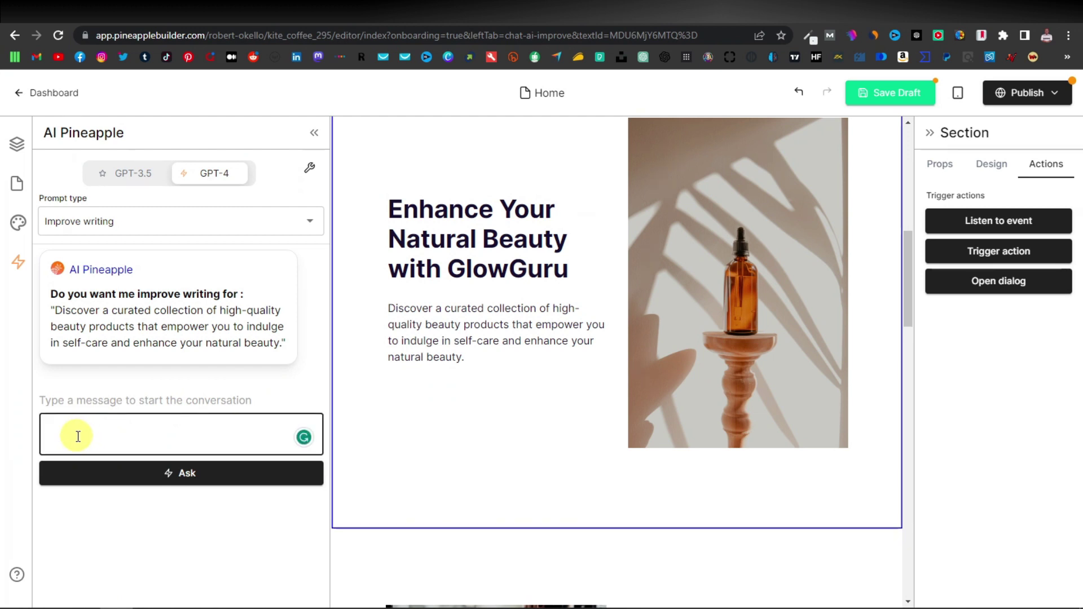
- Submit the AI improve-writing request and scroll through the page
click(203, 473)
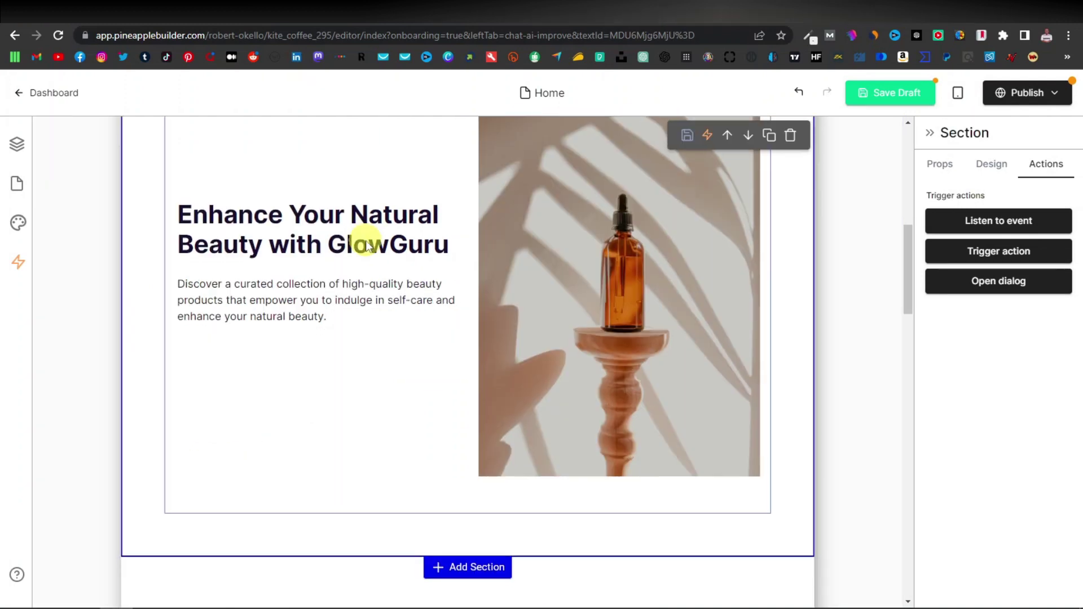
scroll(528, 243, down, 5)
scroll(508, 240, down, 10)
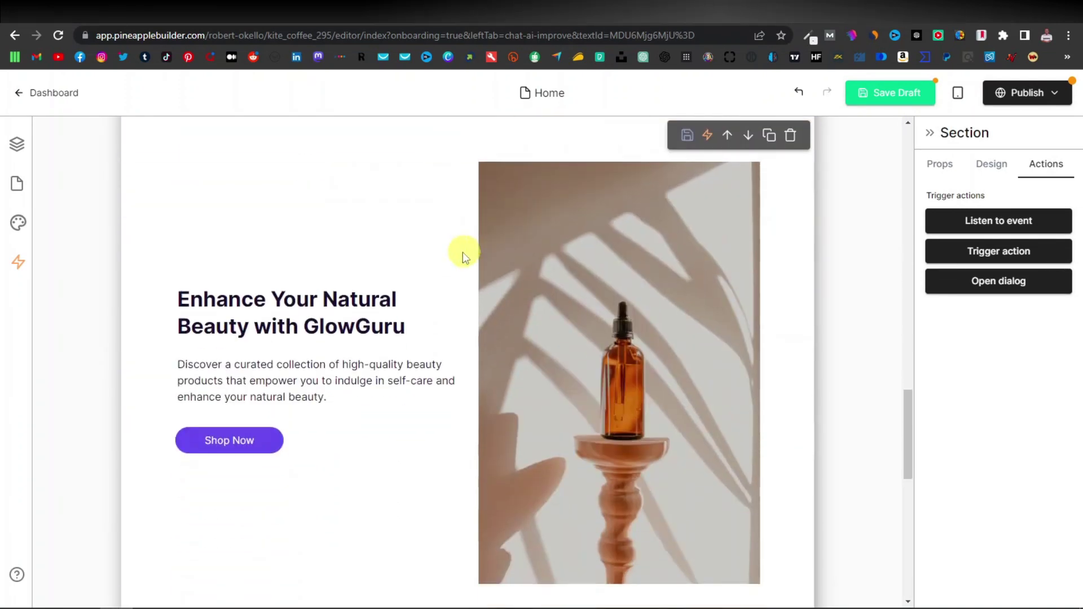
scroll(455, 253, up, 10)
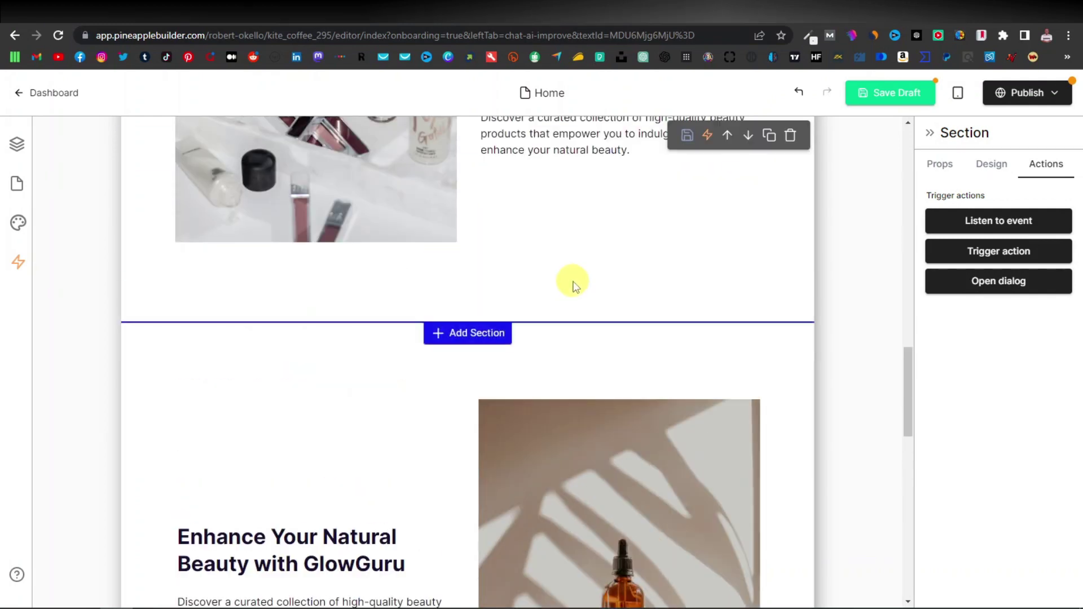
scroll(618, 274, down, 1)
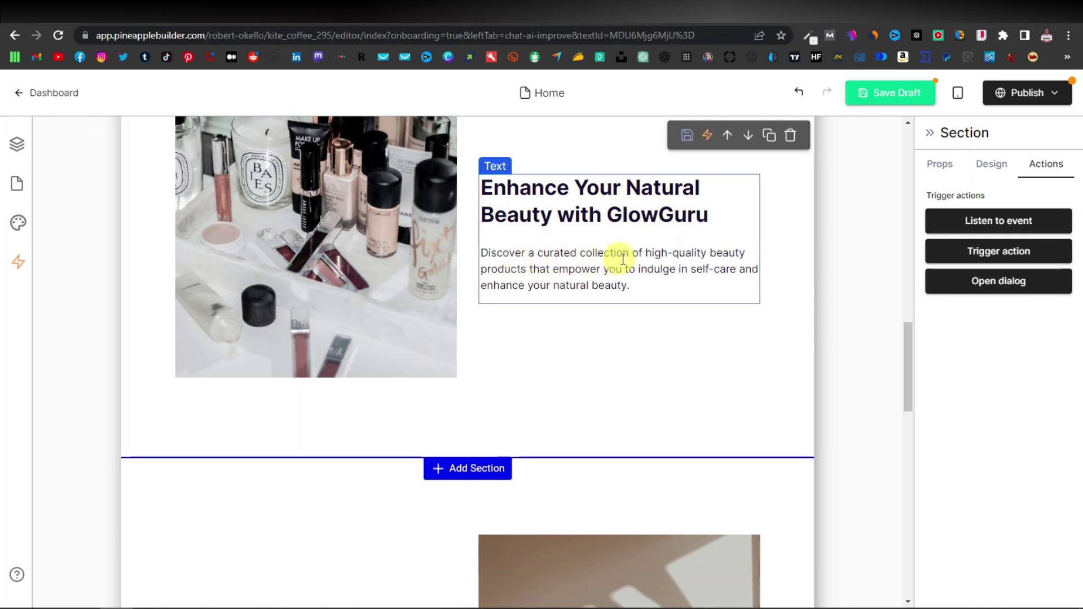
scroll(601, 266, down, 5)
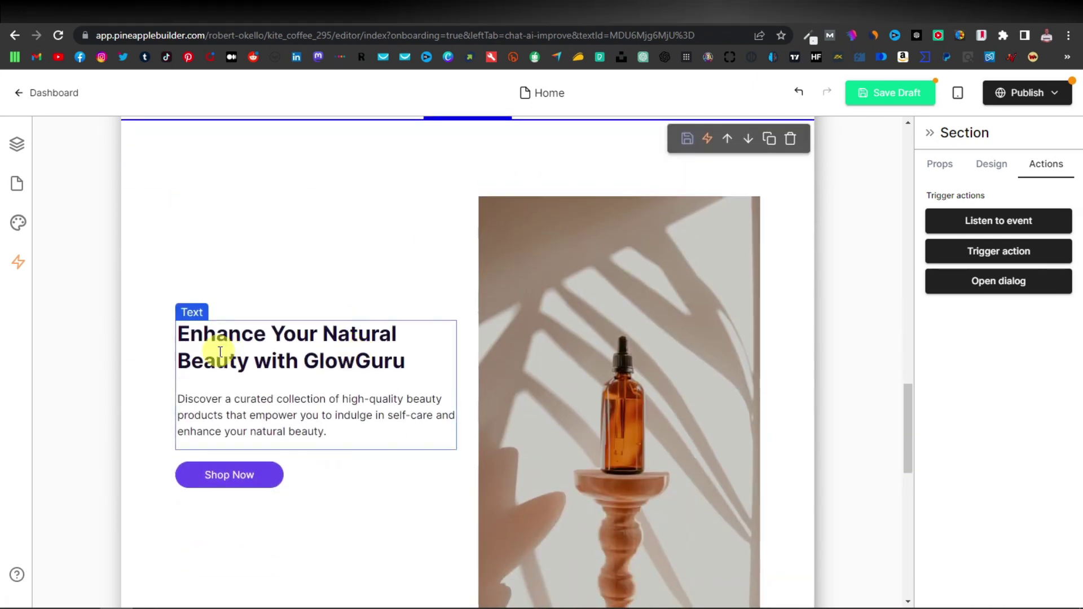
scroll(388, 415, down, 10)
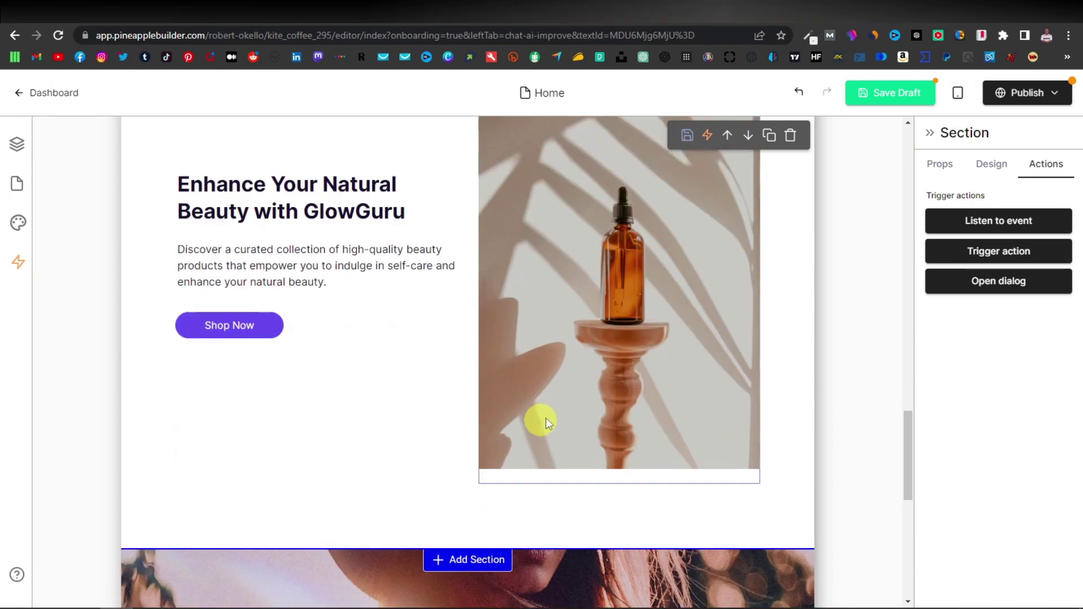
scroll(429, 376, up, 5)
scroll(537, 387, up, 10)
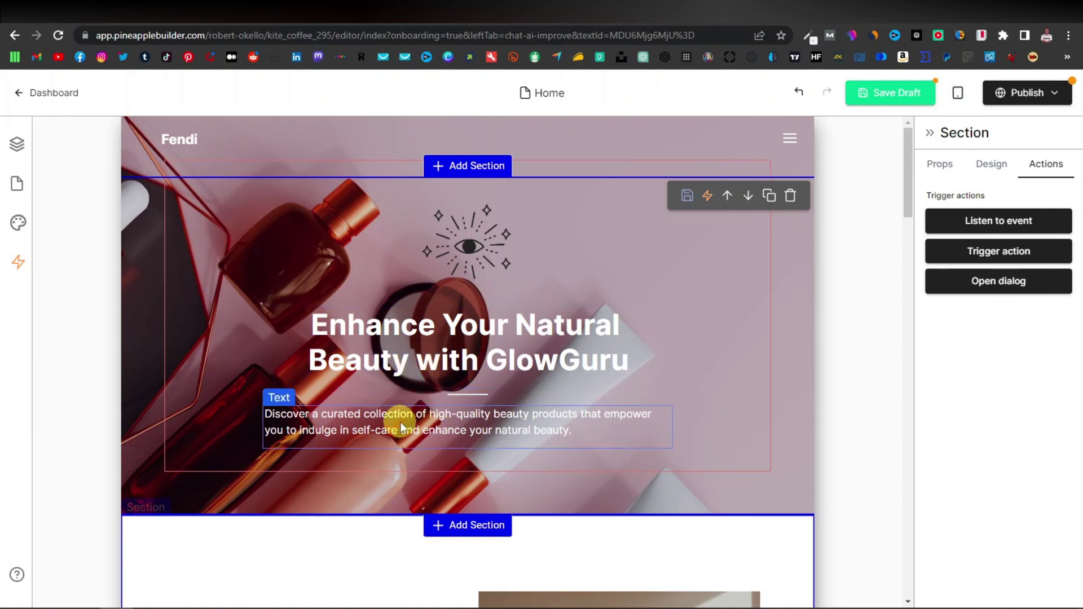
- Select the hero paragraph text and the GlowGuru section column
double_click(402, 428)
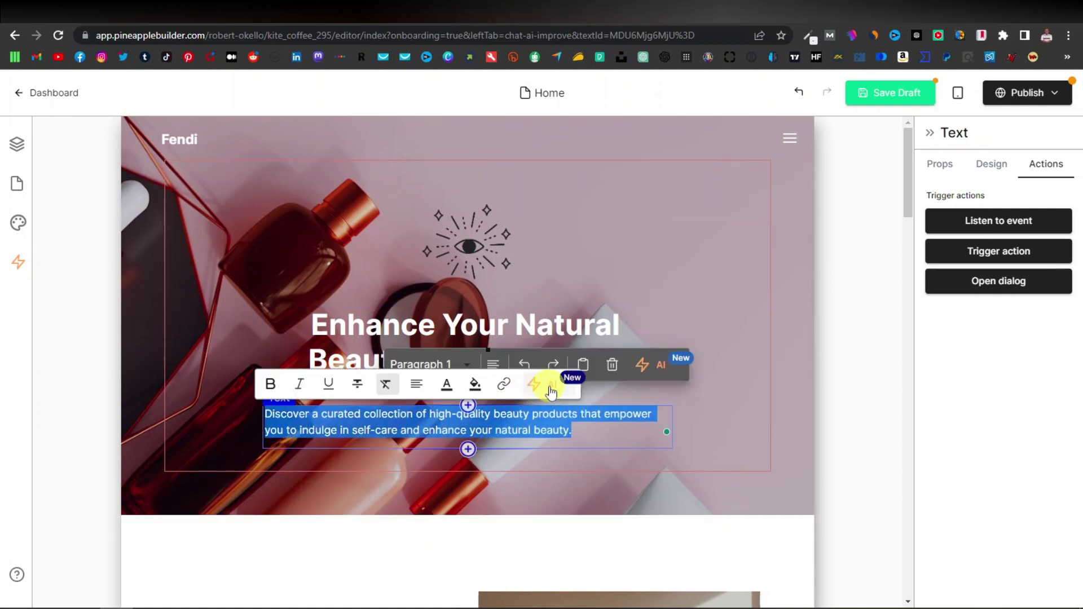
scroll(515, 428, down, 9)
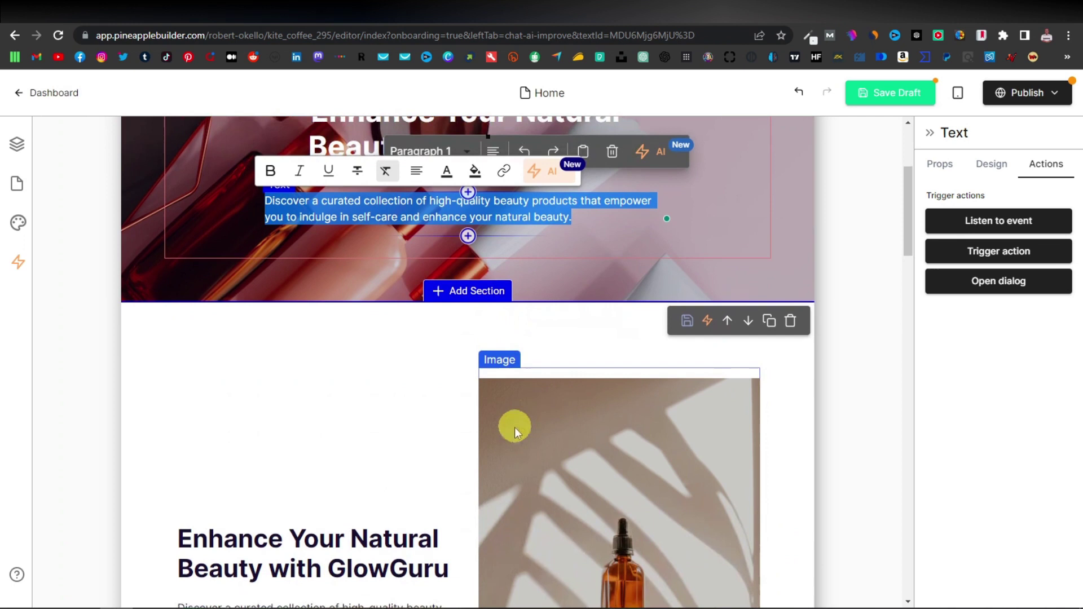
click(418, 437)
scroll(417, 434, down, 20)
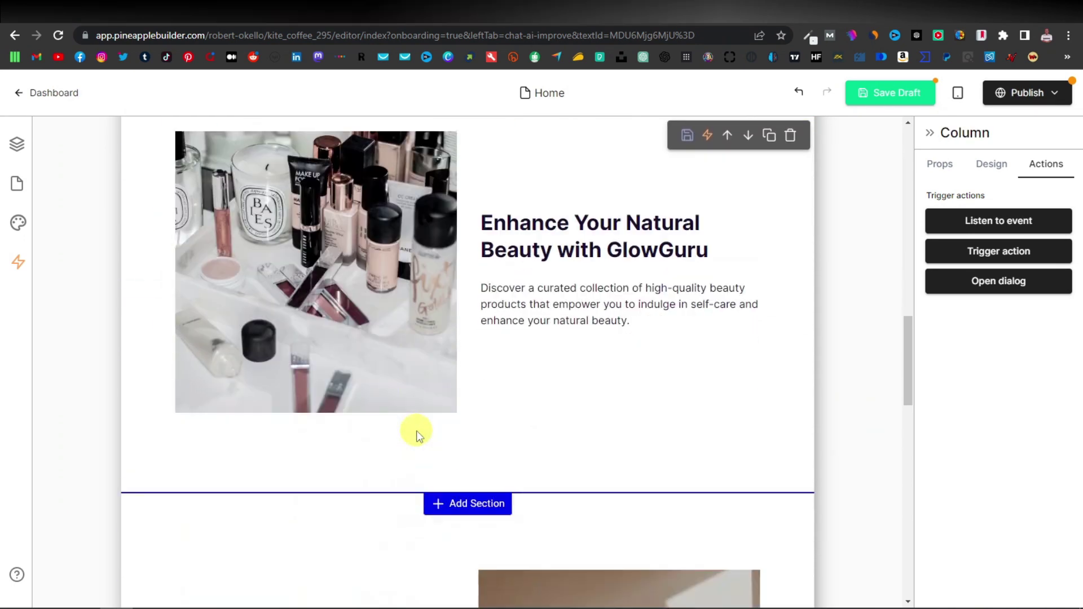
scroll(486, 500, down, 6)
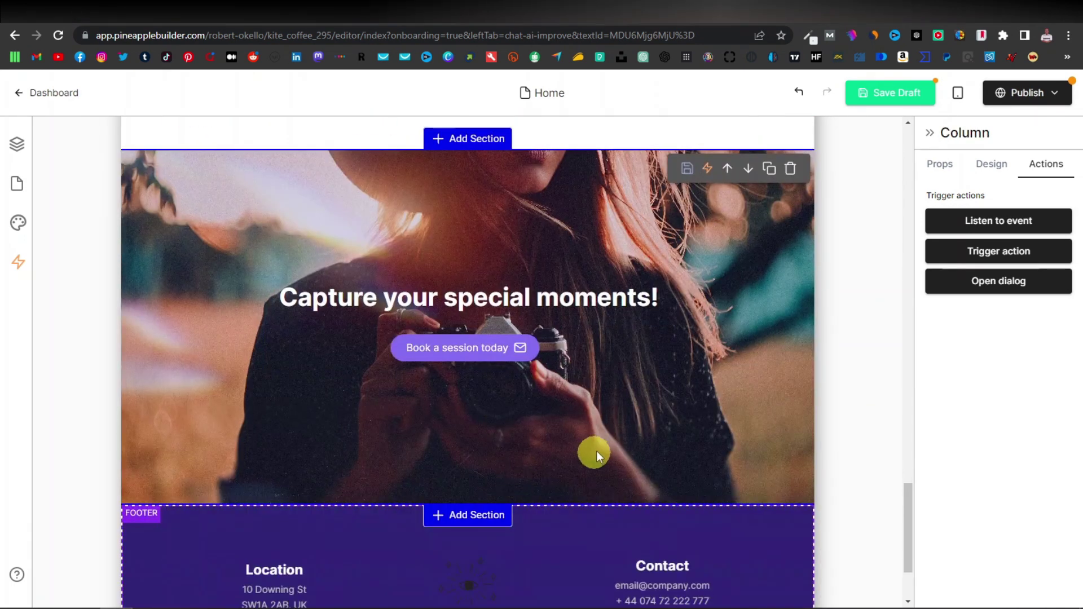
scroll(660, 350, up, 5)
scroll(658, 364, up, 15)
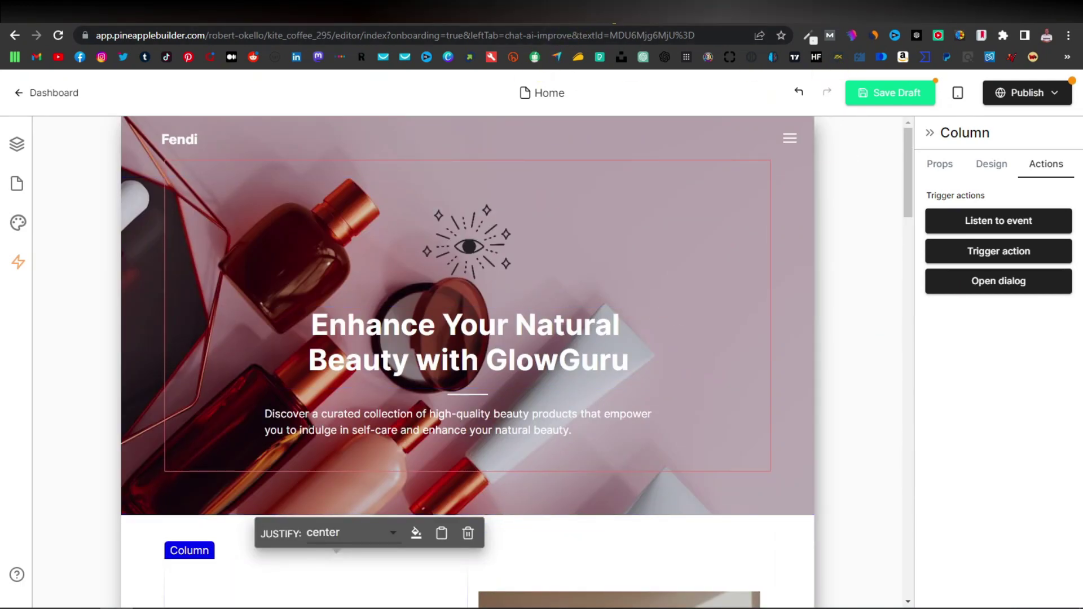
- Copy the dog-website description paragraph from the ChatGPT conversation
key(ctrl+Tab)
scroll(380, 311, down, 10)
scroll(380, 314, up, 10)
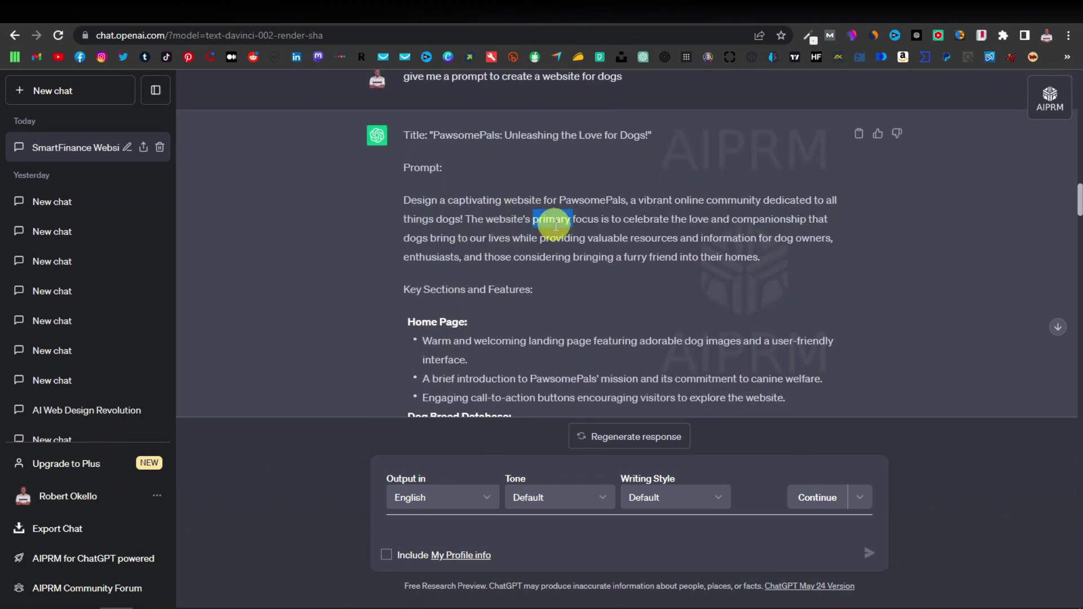
triple_click(556, 223)
right_click(555, 223)
click(643, 234)
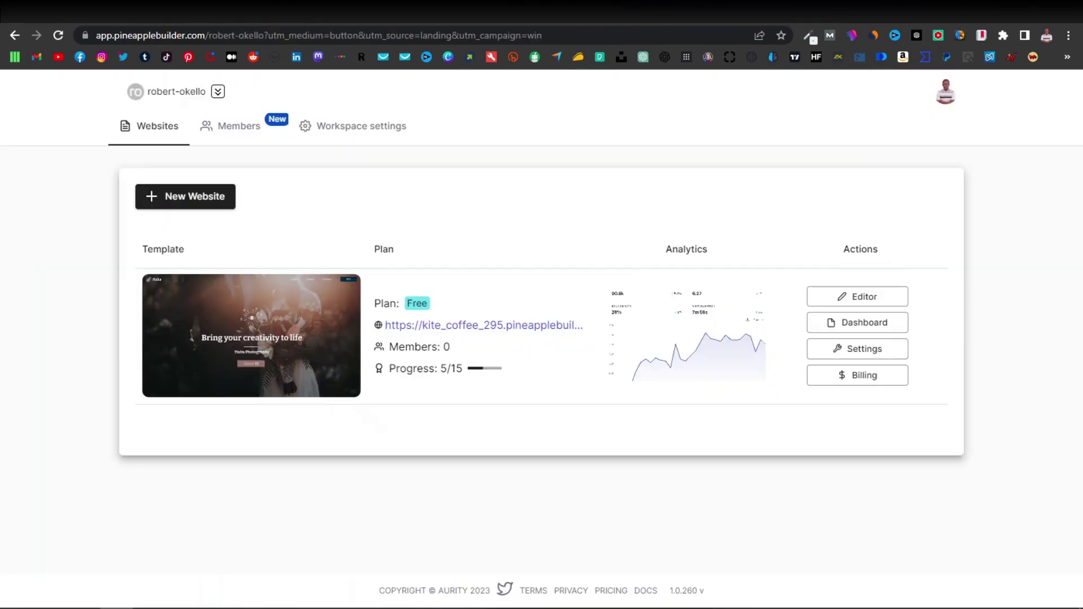
- Start a new website with AI Customize on the Pika template using GPT-3.5
click(189, 197)
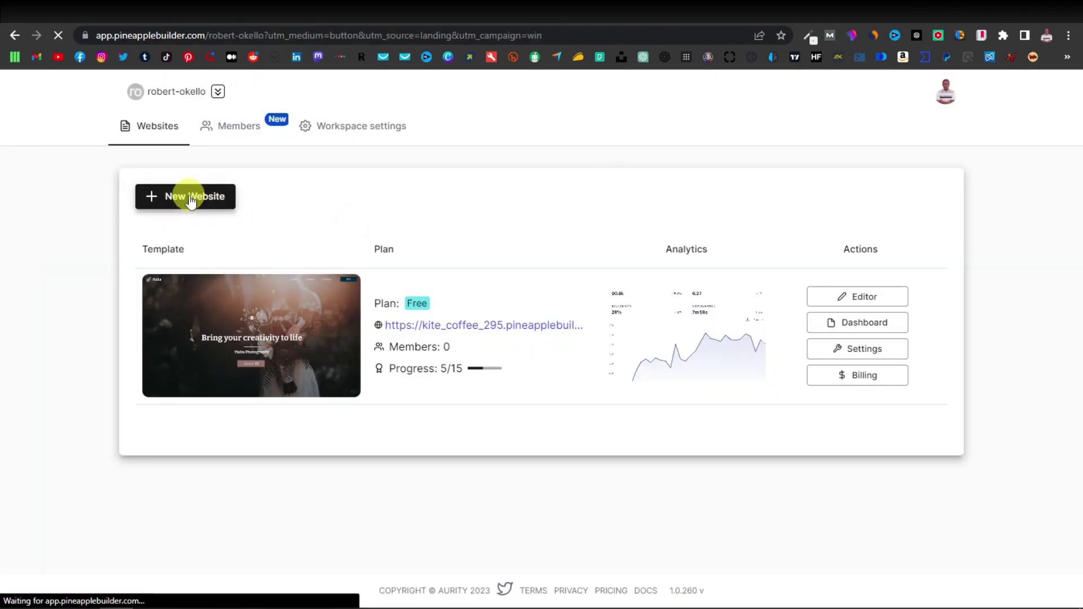
scroll(225, 248, down, 2)
mouse_move(266, 302)
scroll(334, 310, up, 2)
click(315, 386)
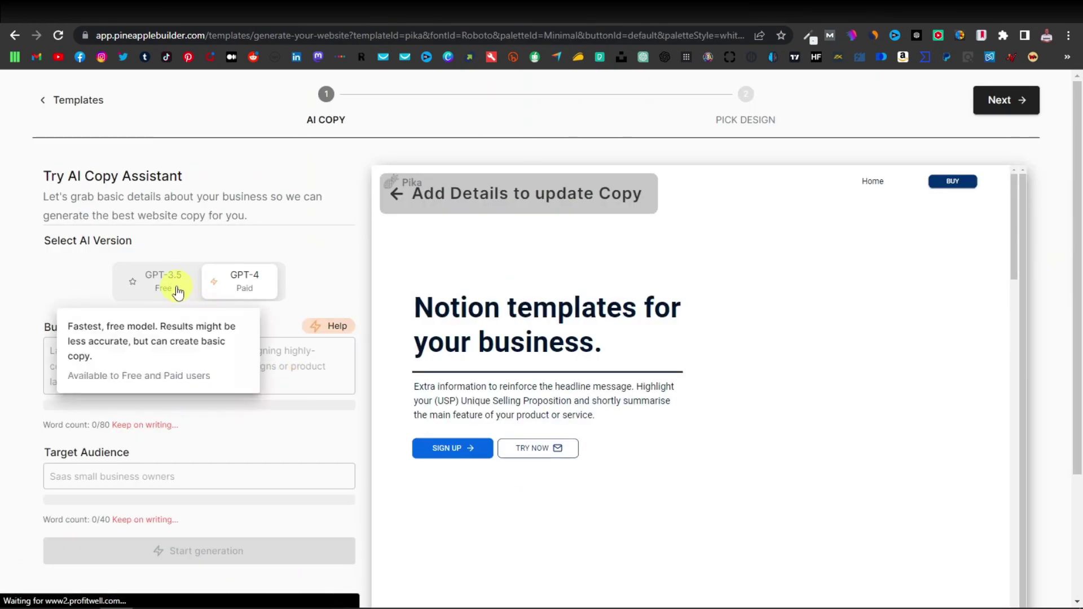
click(148, 287)
- Paste the dog-website description into Business Details, set audience 'dog owners', and generate
click(165, 342)
right_click(145, 362)
click(179, 472)
scroll(175, 463, down, 3)
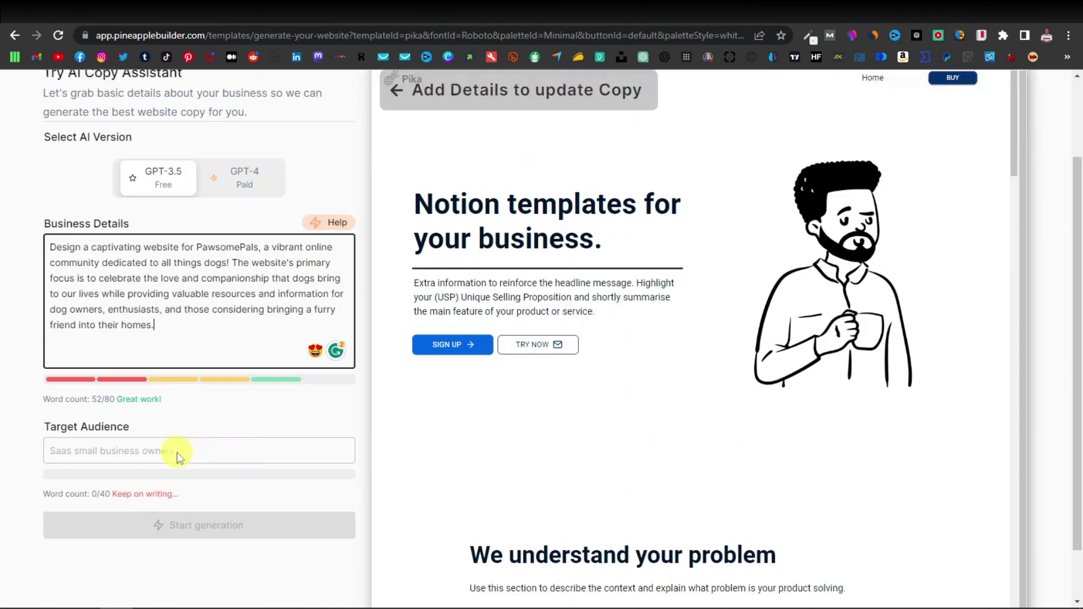
click(164, 388)
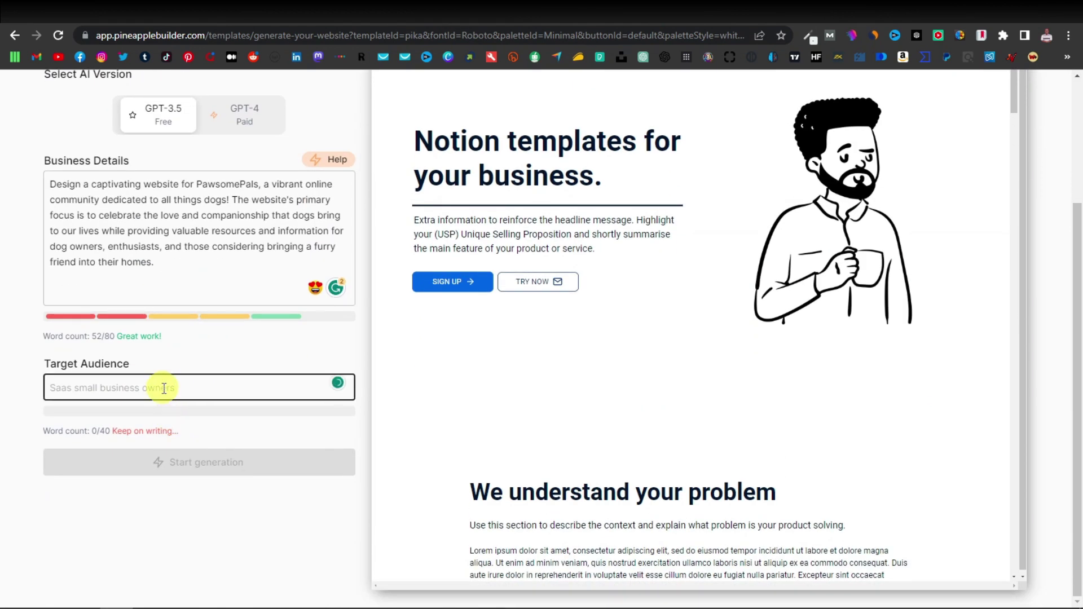
text(dog owners)
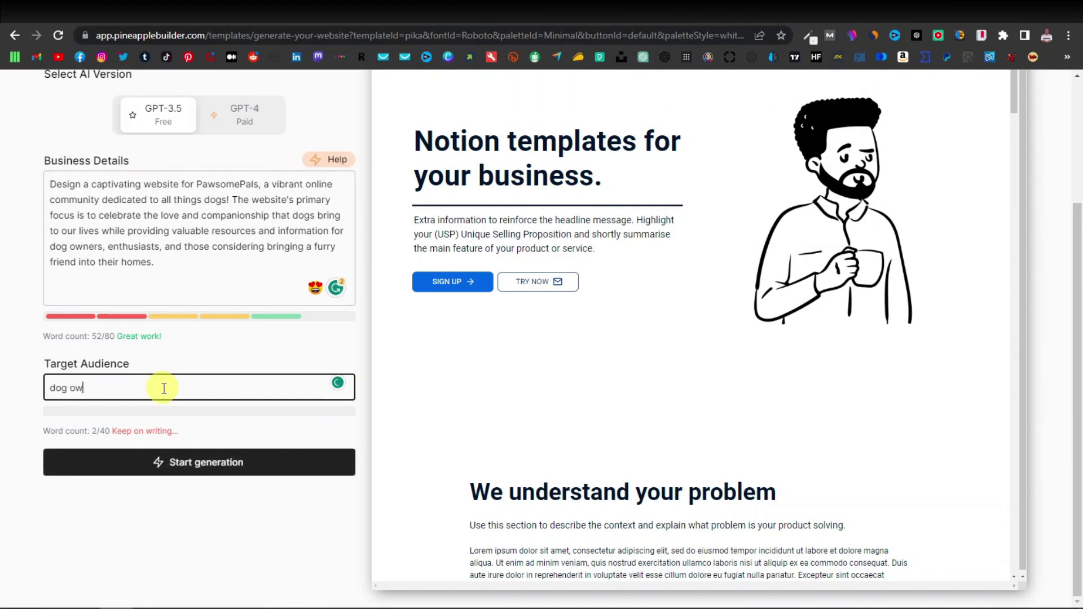
click(220, 471)
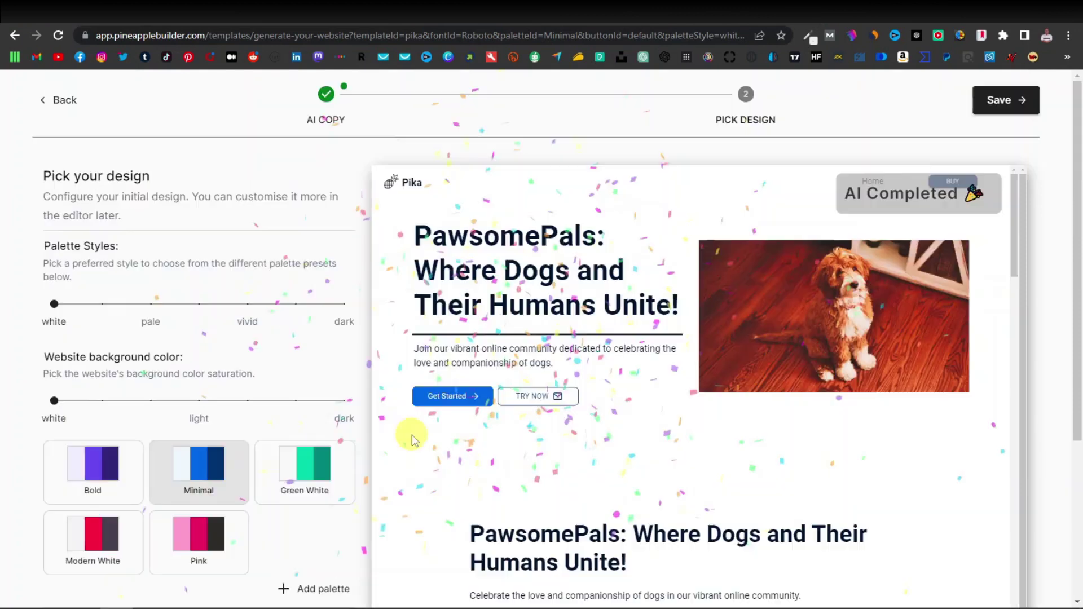
- Review every section of the Minimal-palette, Roboto PawsomePals preview, then save it
scroll(454, 435, down, 1)
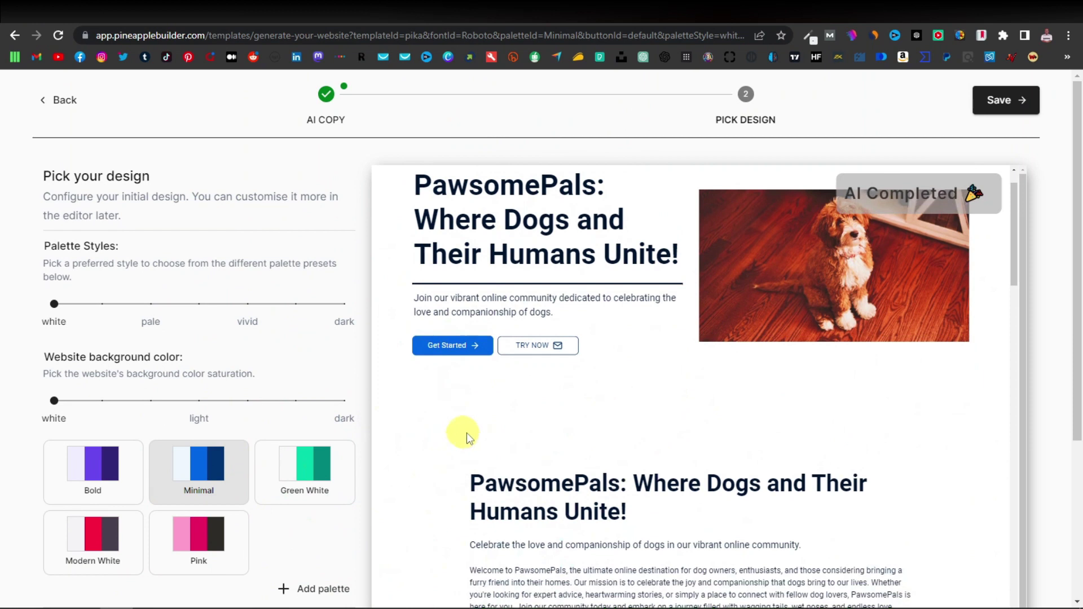
scroll(491, 384, up, 1)
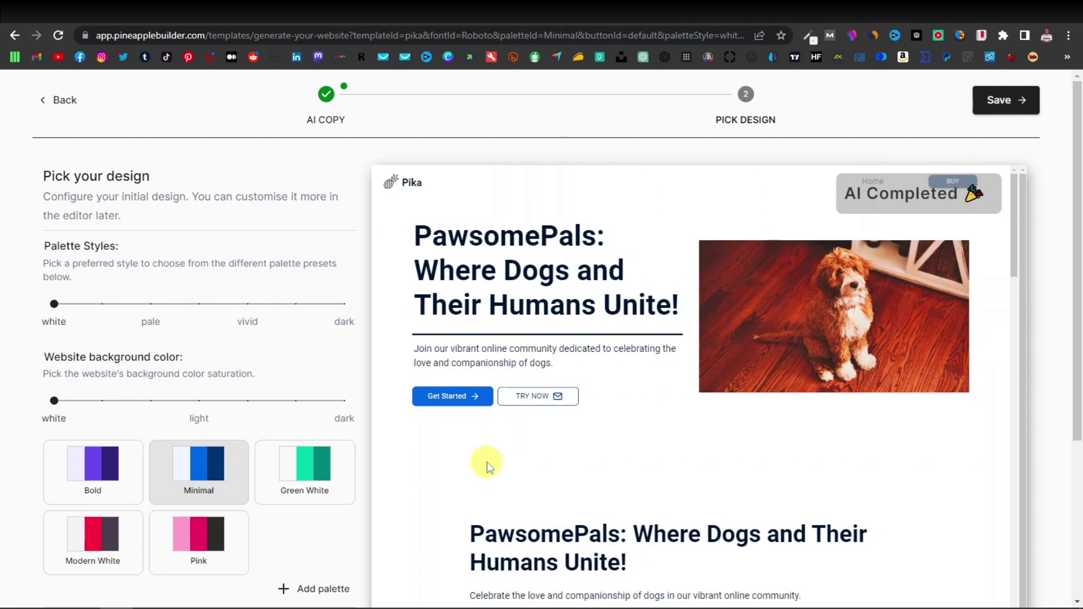
scroll(517, 494, down, 1)
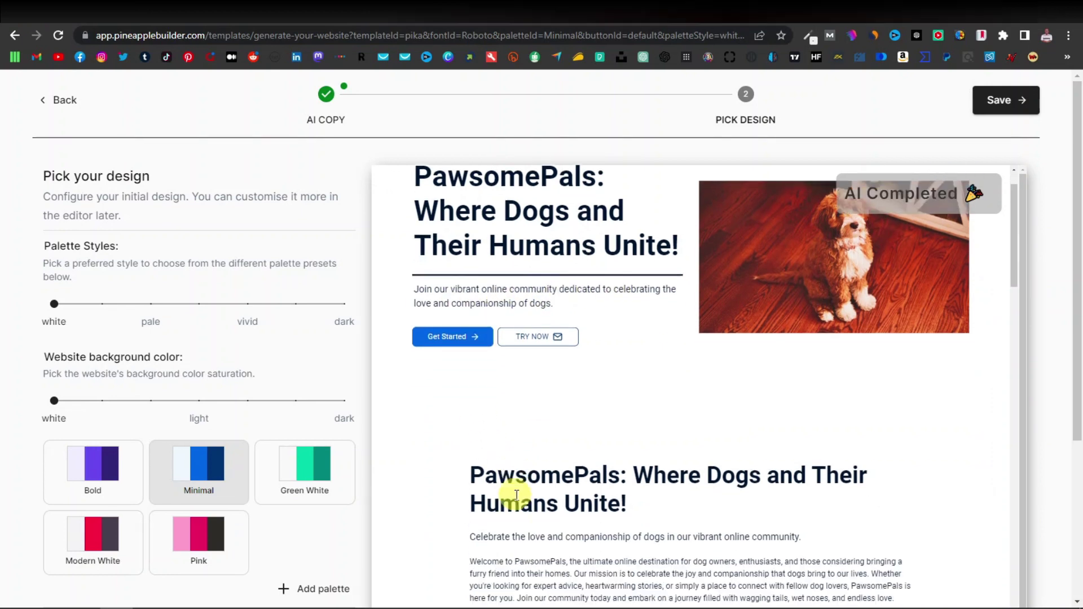
scroll(515, 452, down, 2)
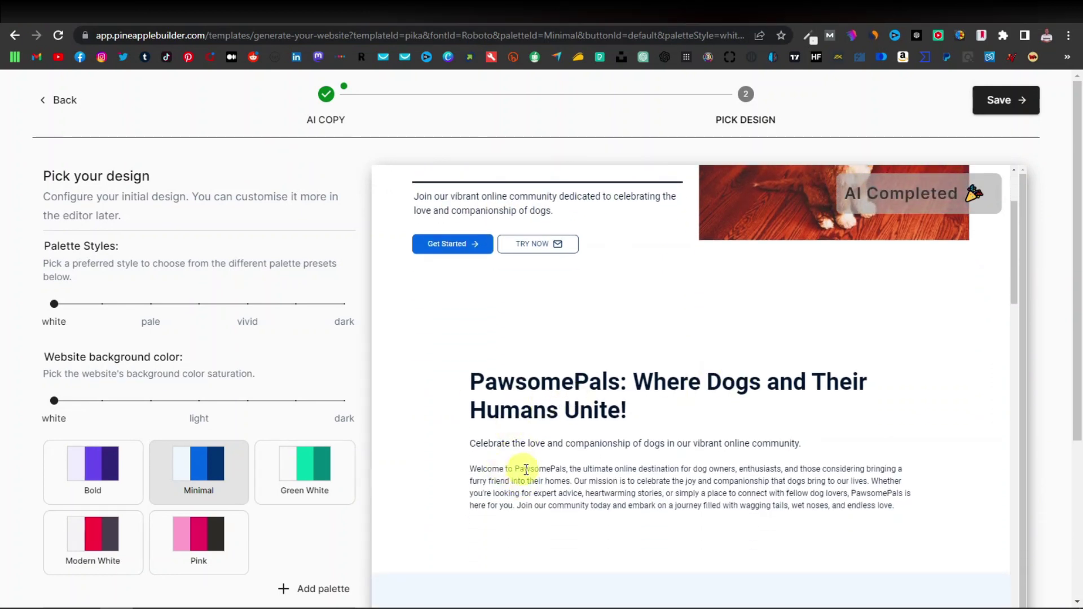
scroll(528, 468, down, 2)
scroll(507, 432, down, 5)
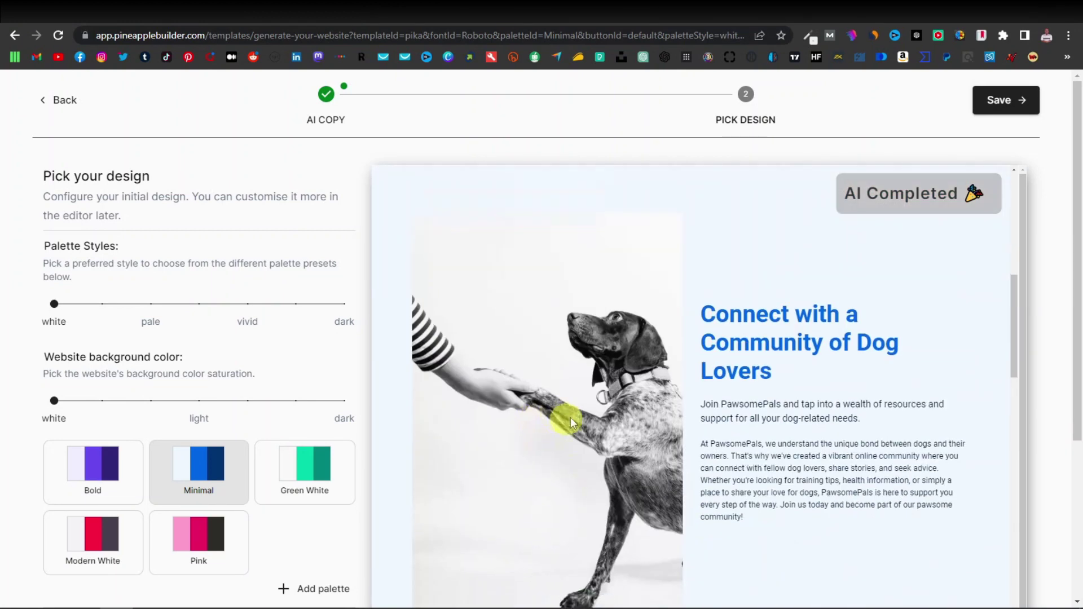
scroll(572, 422, down, 6)
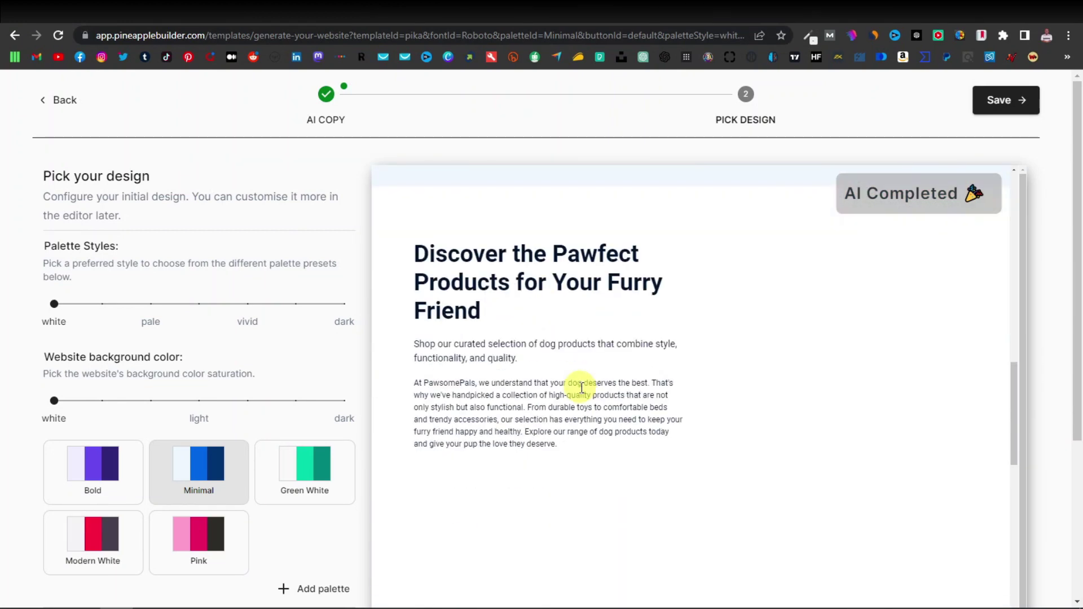
scroll(610, 401, down, 5)
scroll(635, 407, down, 7)
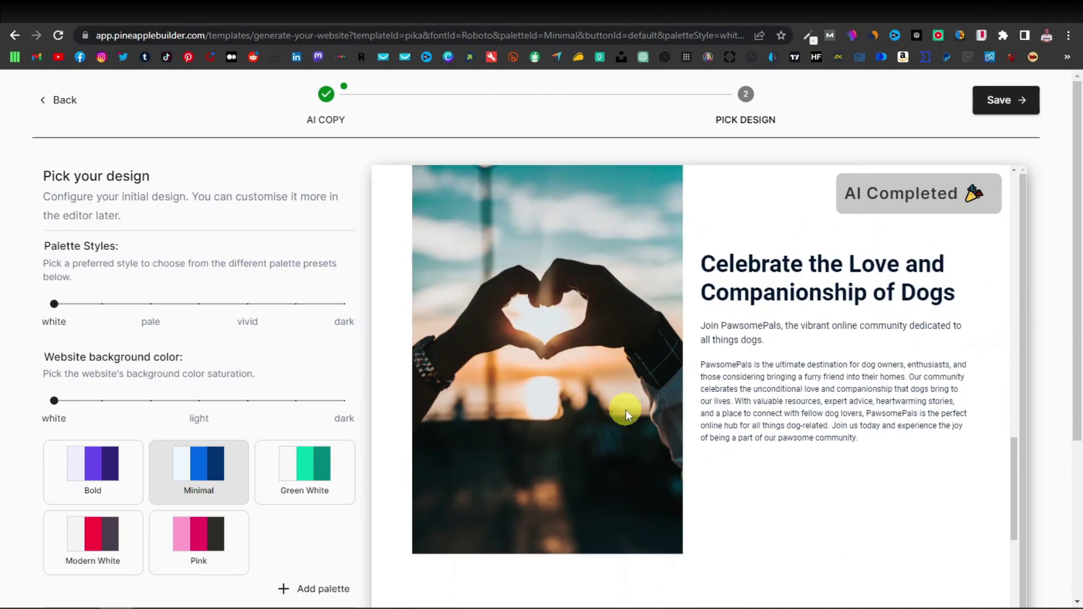
scroll(631, 411, down, 3)
scroll(157, 410, down, 3)
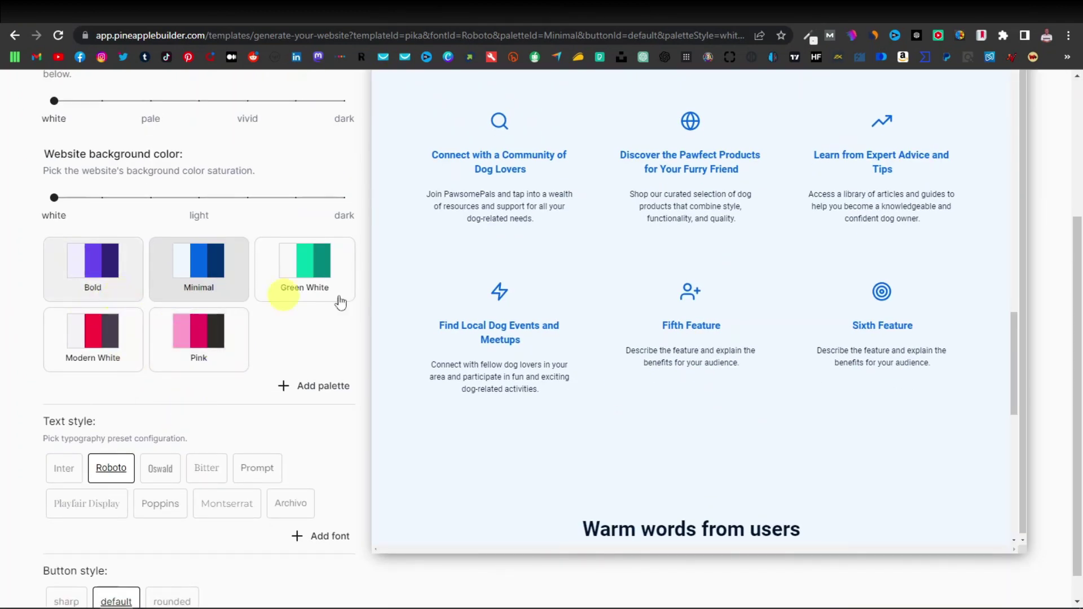
scroll(491, 314, up, 2)
scroll(491, 313, up, 2)
scroll(757, 394, down, 5)
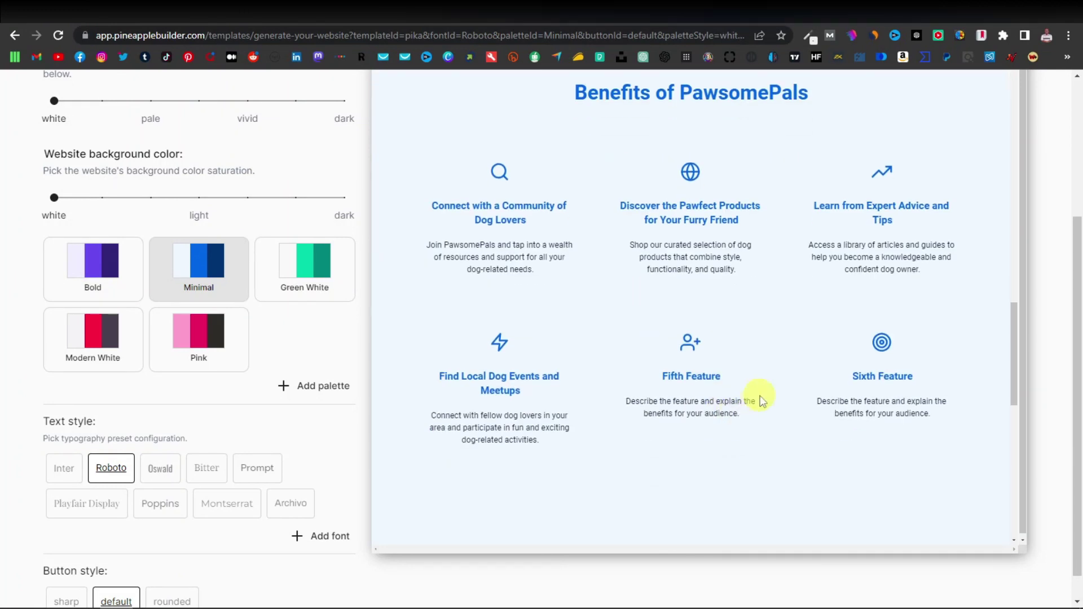
scroll(581, 431, down, 5)
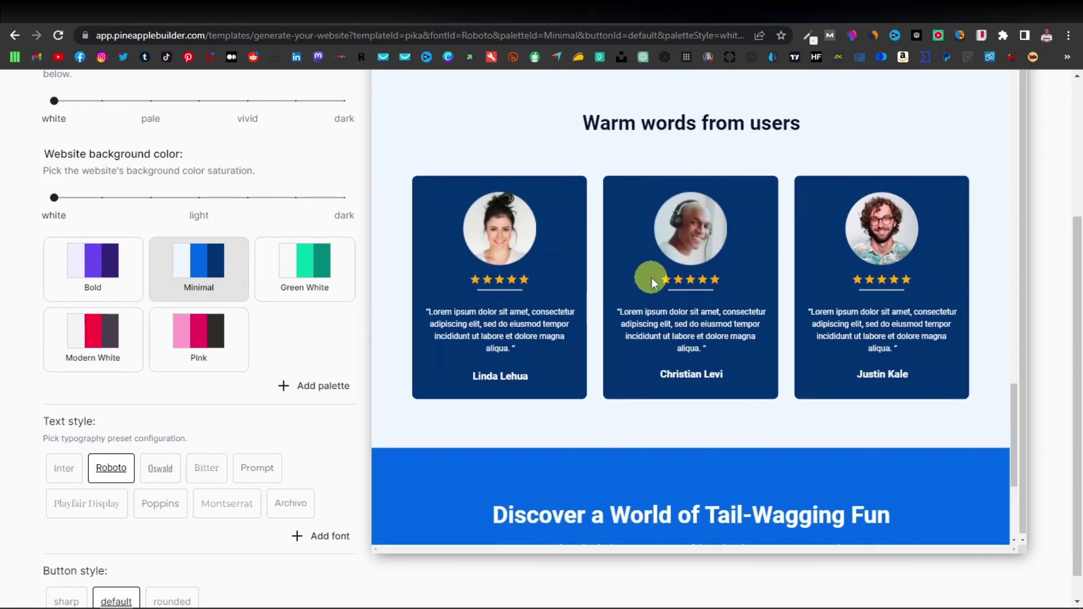
scroll(680, 274, down, 5)
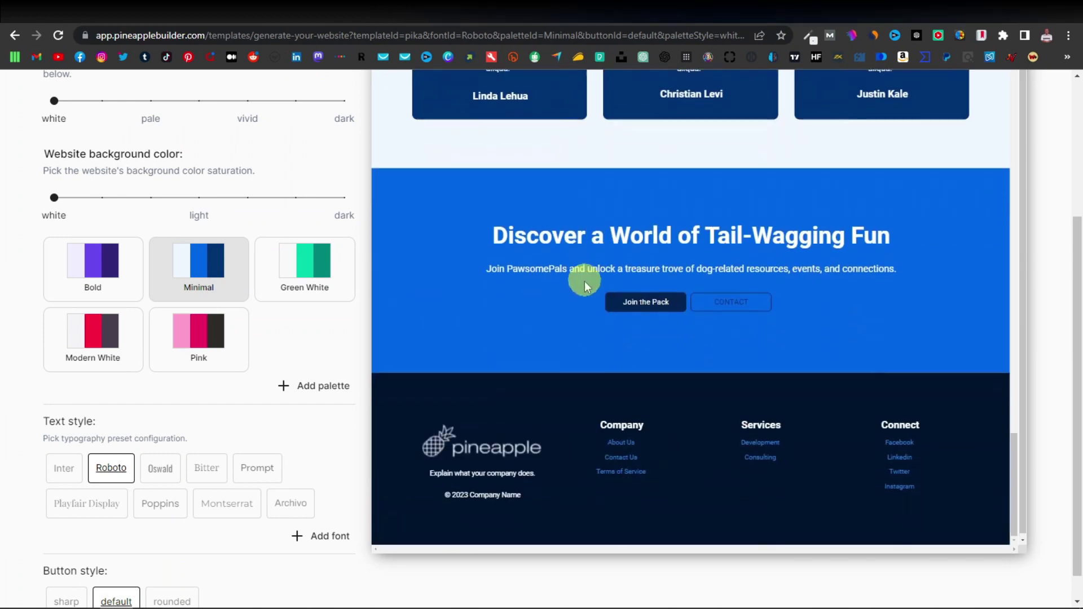
scroll(699, 221, up, 8)
scroll(730, 292, up, 15)
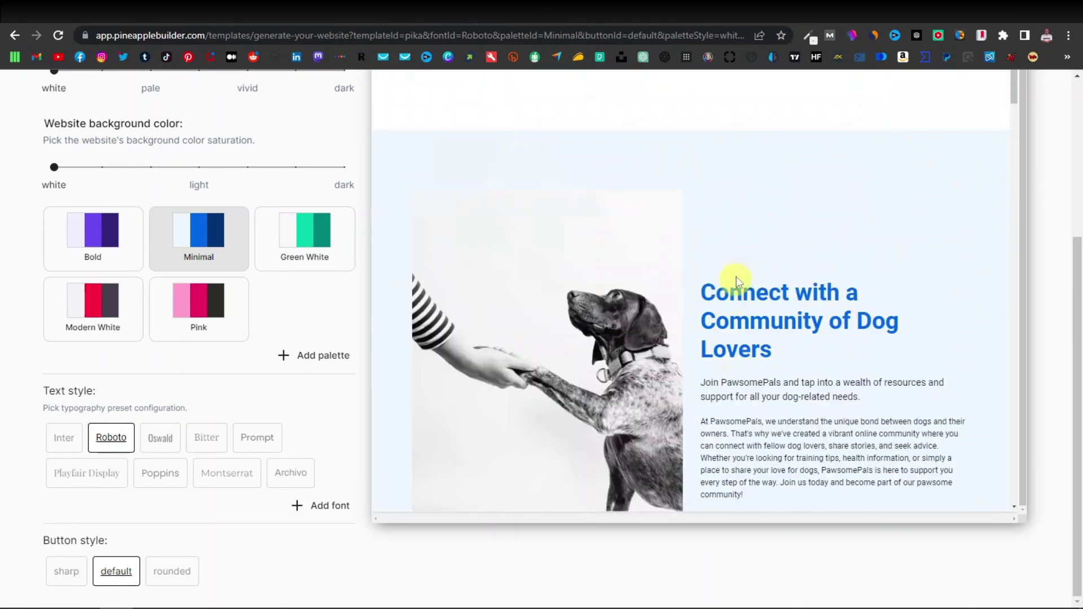
scroll(1045, 164, up, 4)
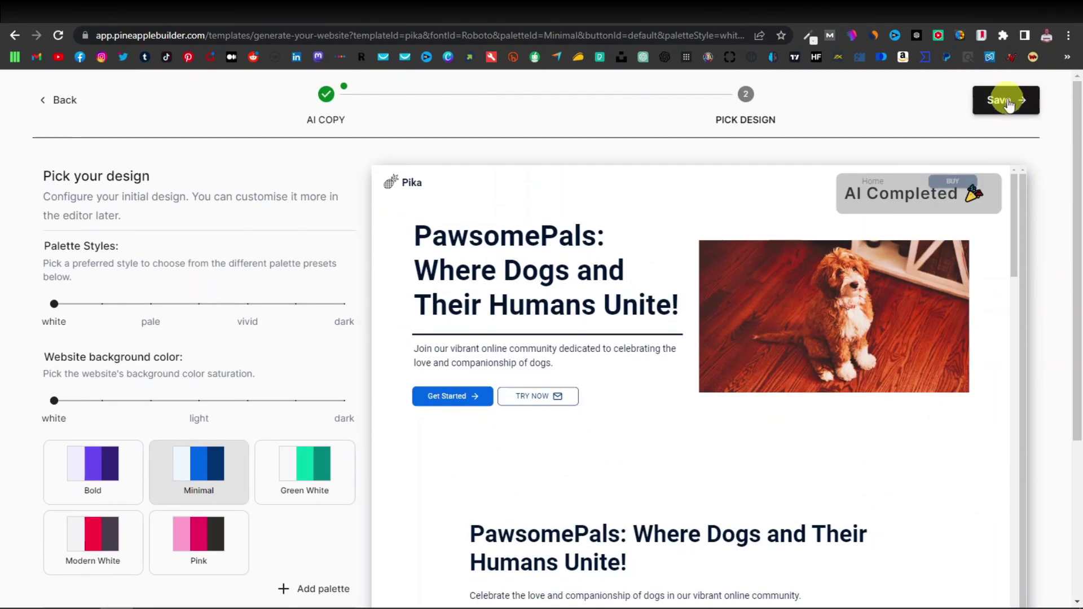
click(1007, 101)
- Scroll down through every section of the PawsomePals home page to review it
scroll(557, 346, down, 8)
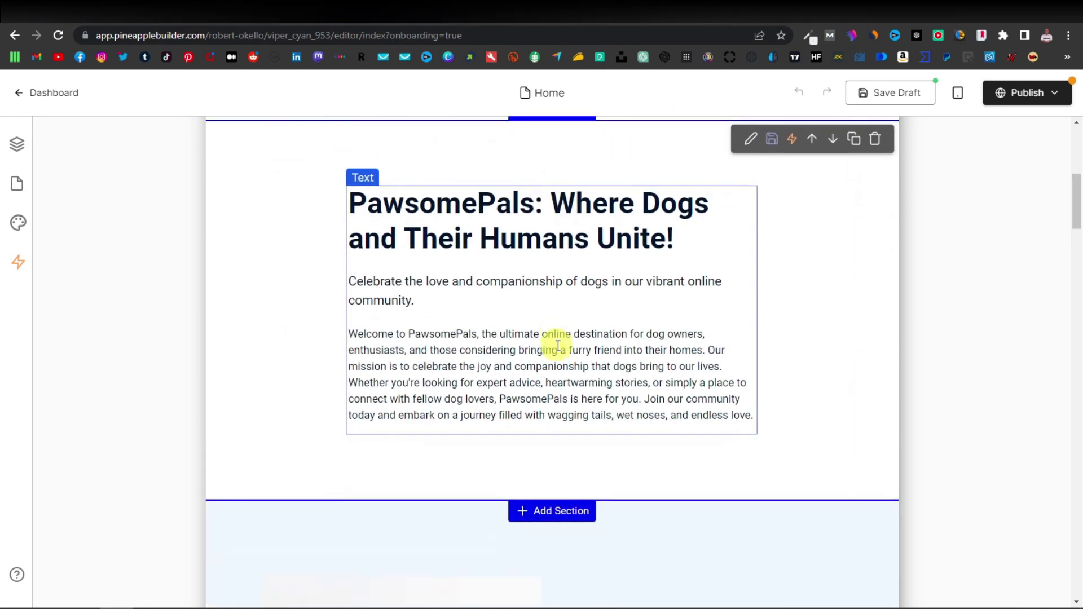
scroll(557, 345, down, 15)
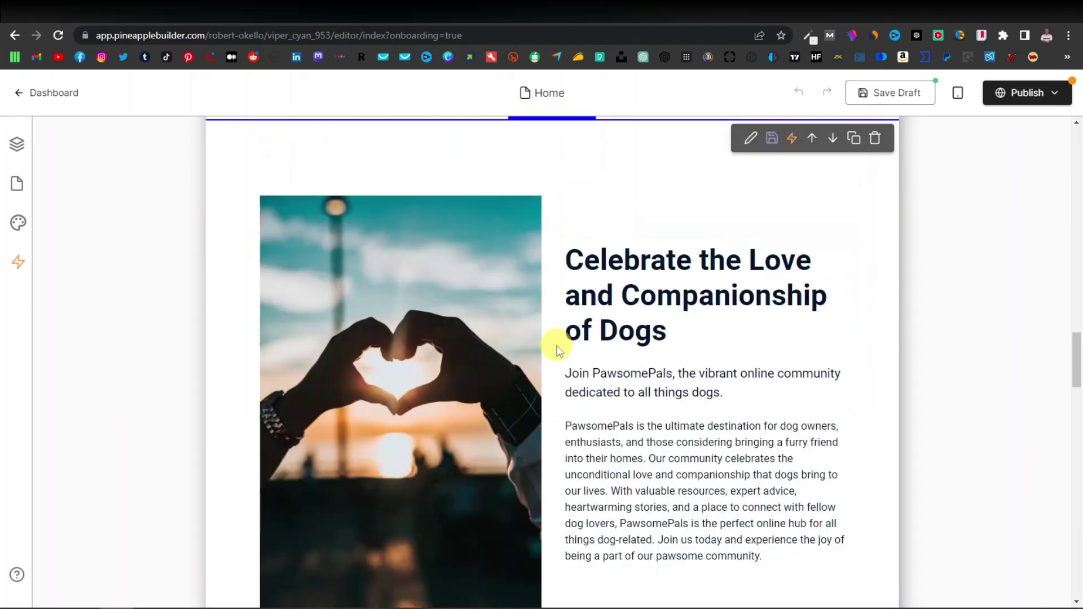
scroll(558, 349, down, 5)
scroll(557, 348, down, 13)
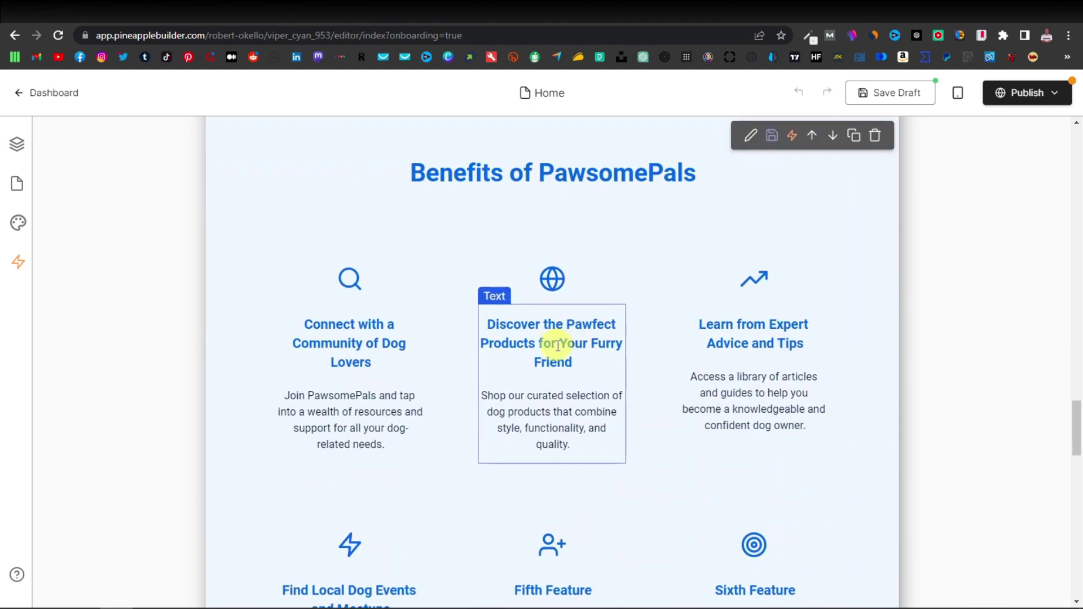
scroll(557, 347, down, 12)
scroll(557, 347, up, 20)
scroll(557, 350, down, 16)
scroll(557, 351, up, 20)
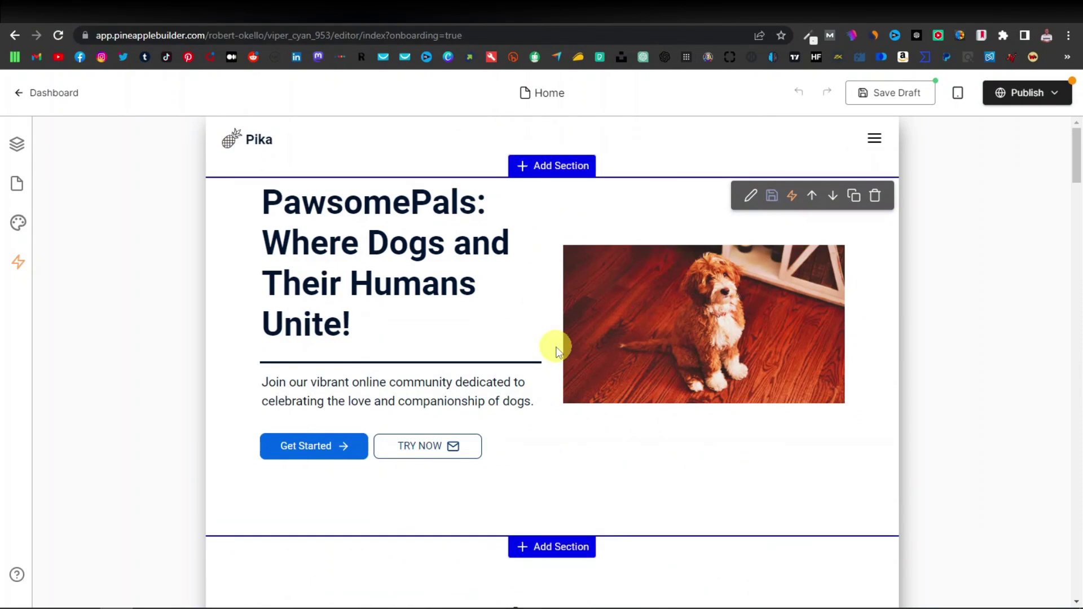
scroll(399, 339, down, 1)
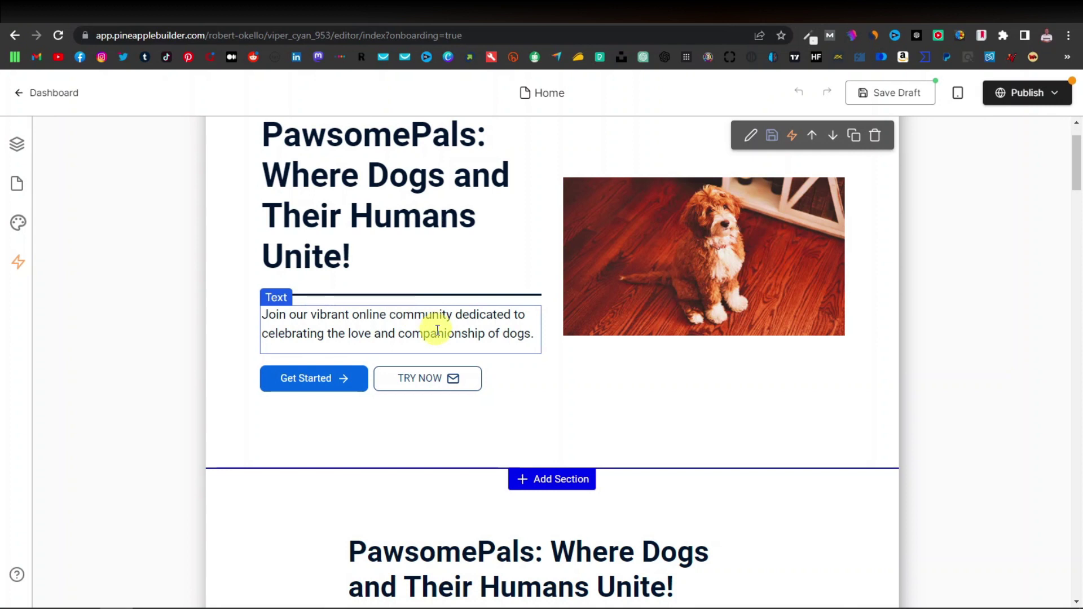
scroll(551, 365, down, 4)
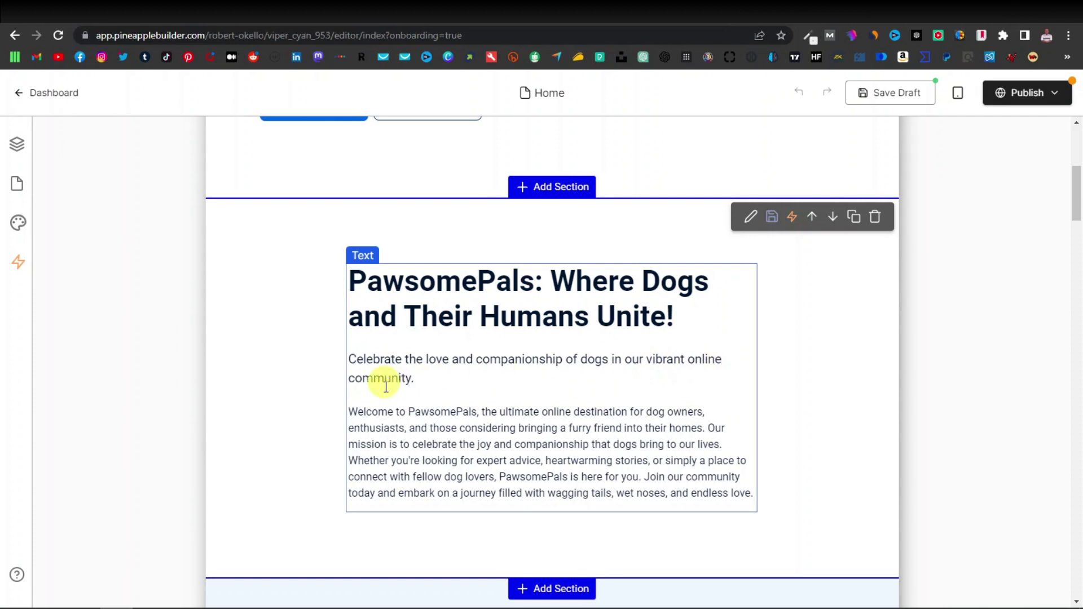
scroll(386, 387, down, 7)
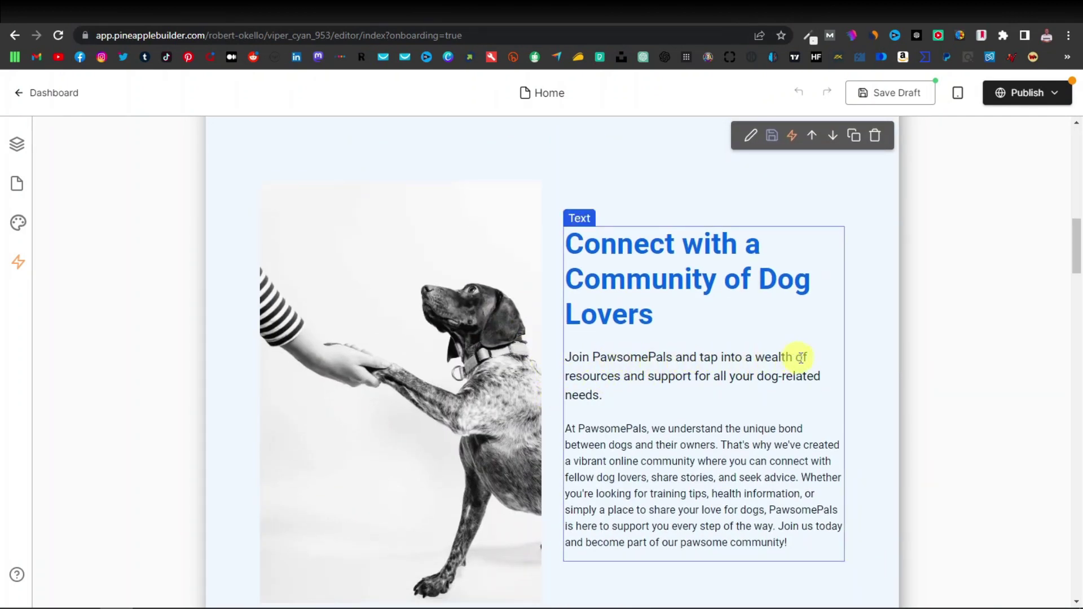
scroll(801, 357, down, 13)
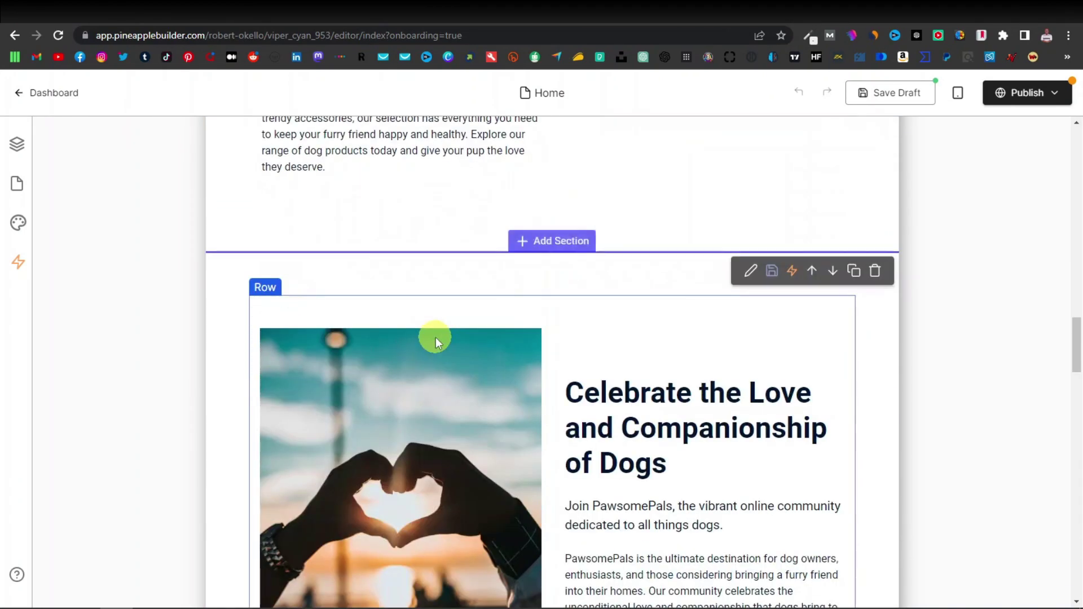
scroll(436, 337, down, 10)
- Return to the top of the page and go back to the ChatGPT conversation
scroll(516, 353, up, 4)
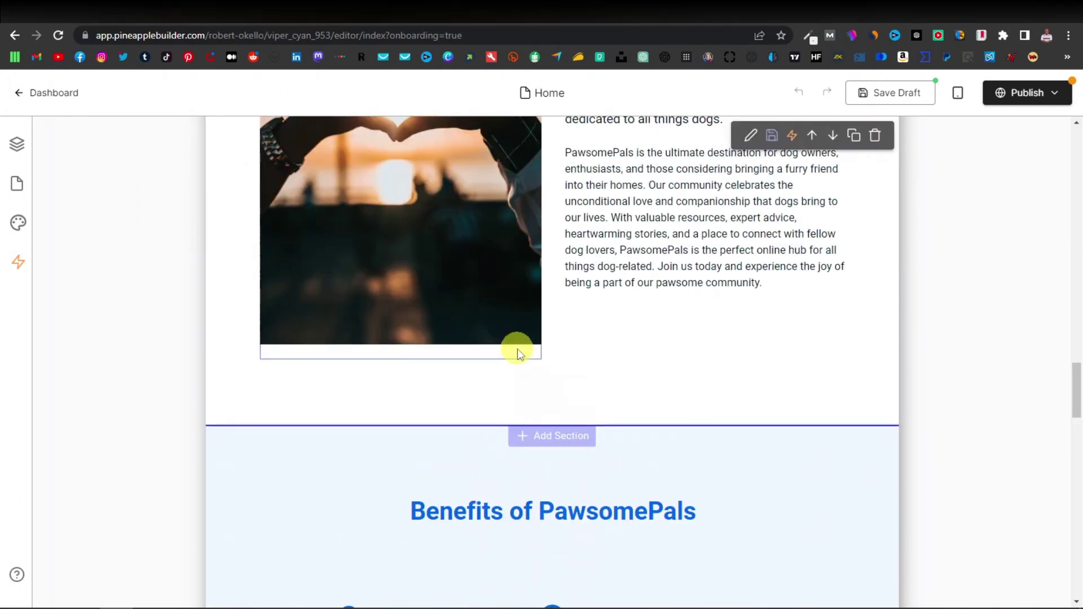
scroll(517, 349, up, 9)
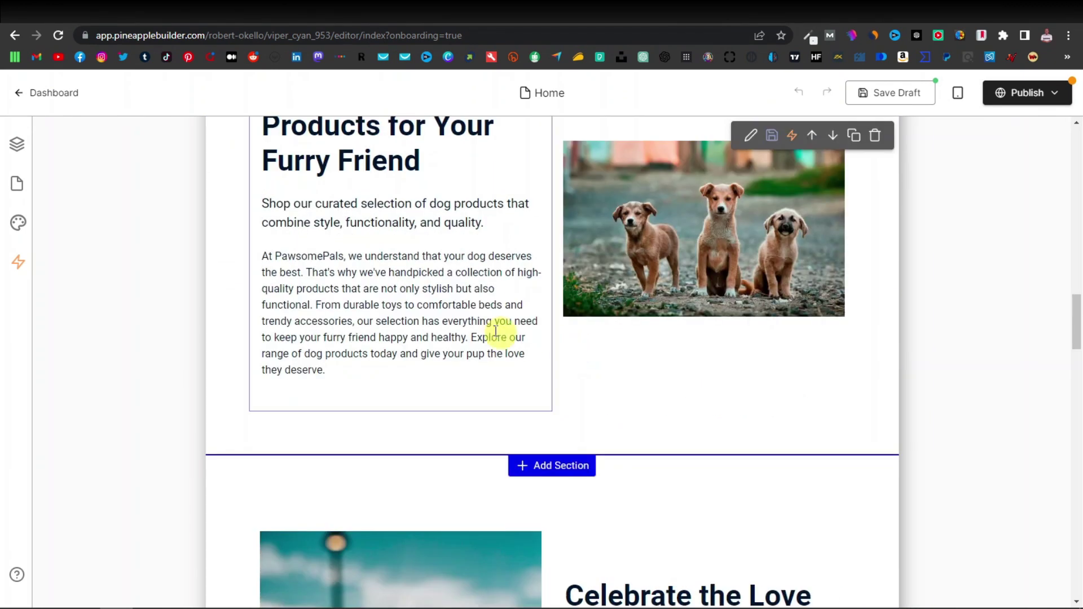
scroll(421, 317, up, 9)
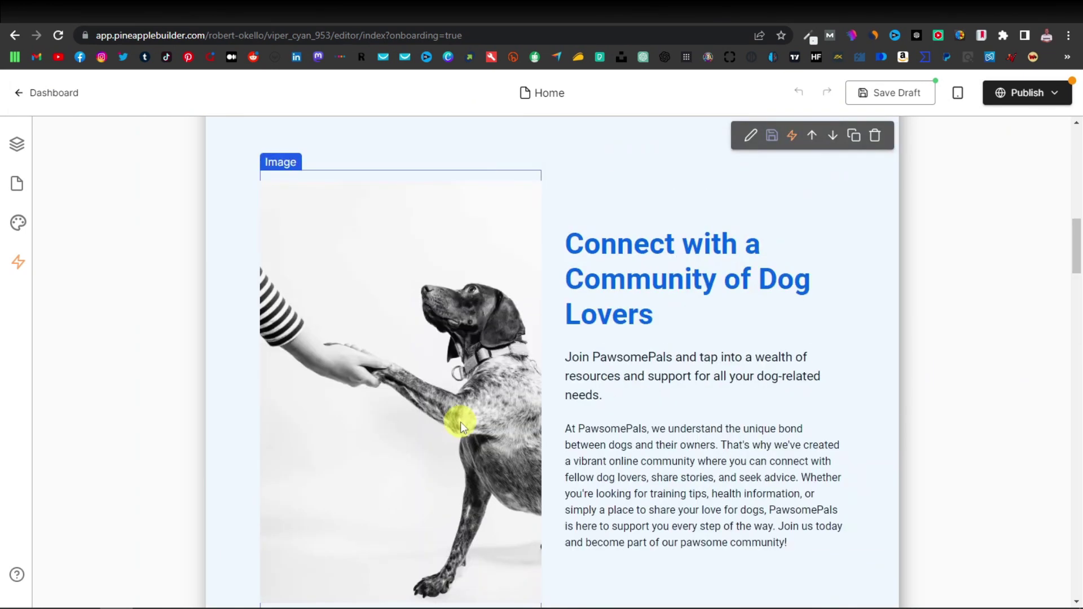
scroll(461, 422, up, 10)
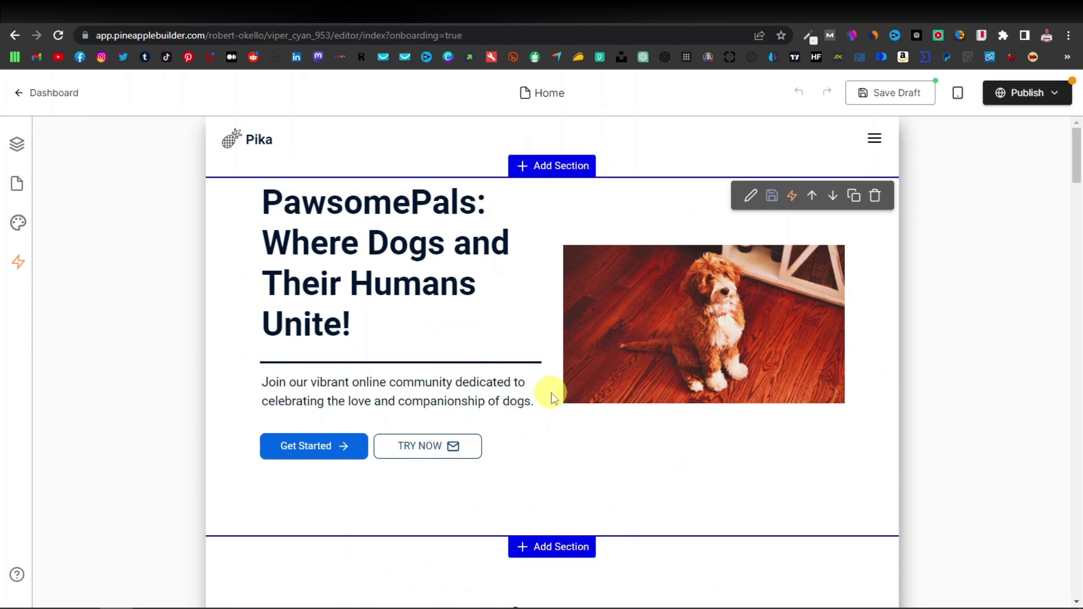
key(ctrl+Tab)
- Copy the full SmartFinance website prompt from ChatGPT
scroll(425, 270, up, 6)
scroll(425, 269, up, 15)
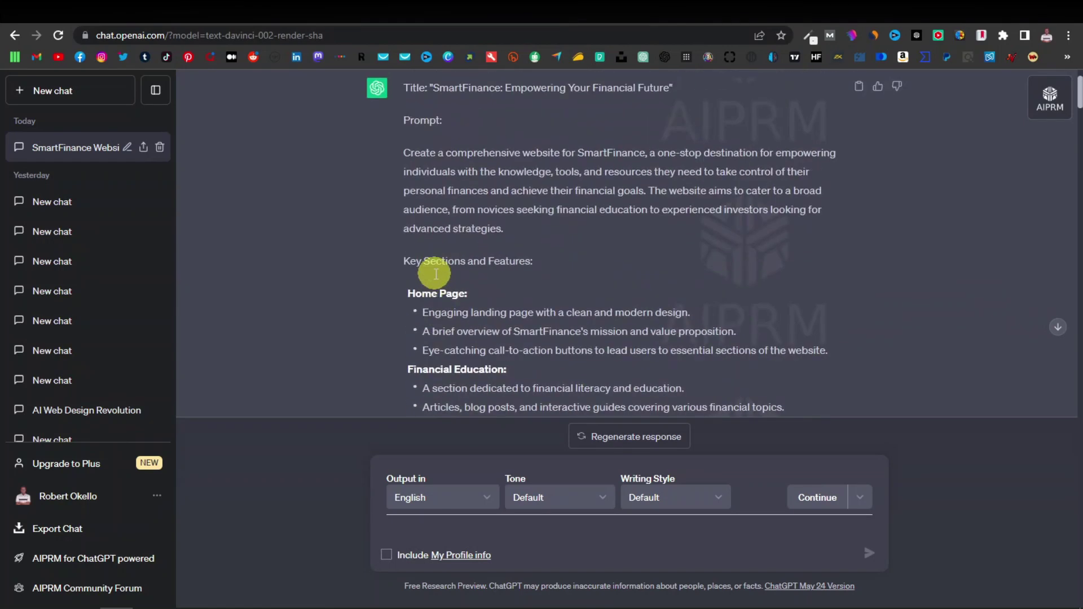
scroll(435, 273, up, 1)
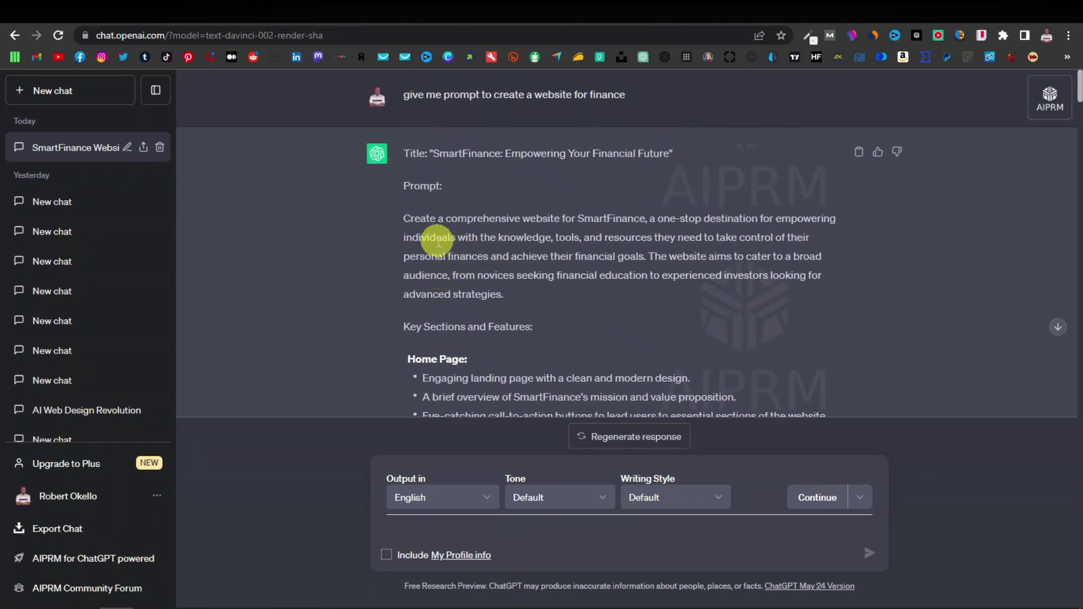
triple_click(477, 237)
right_click(481, 235)
click(506, 249)
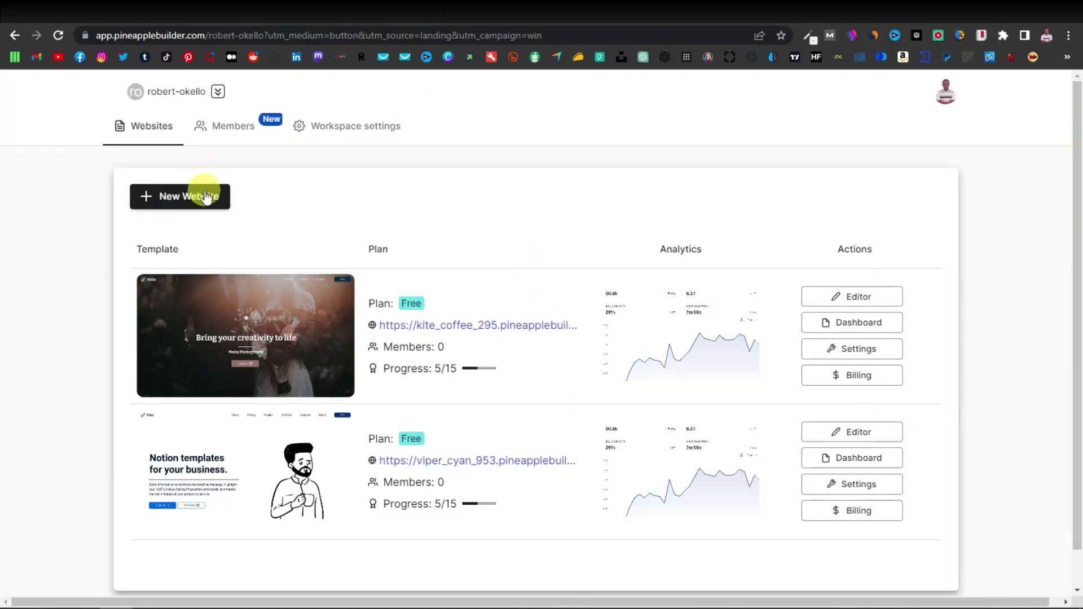
- Start a new website with AI customisation of the Cecily template using free GPT-3.5
click(206, 197)
scroll(449, 298, down, 5)
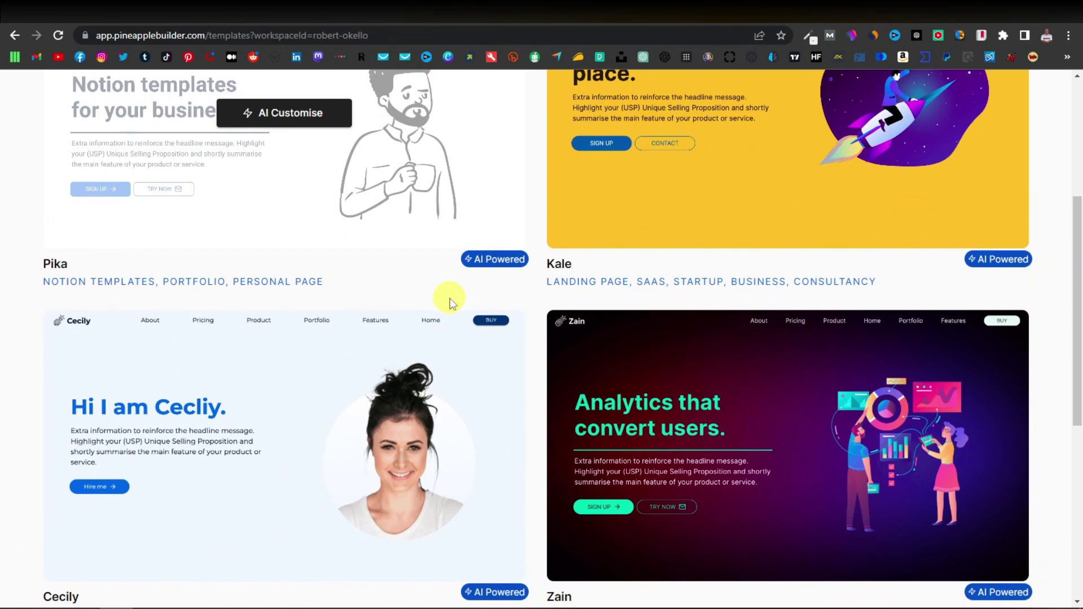
mouse_move(288, 411)
click(276, 441)
click(166, 279)
click(174, 356)
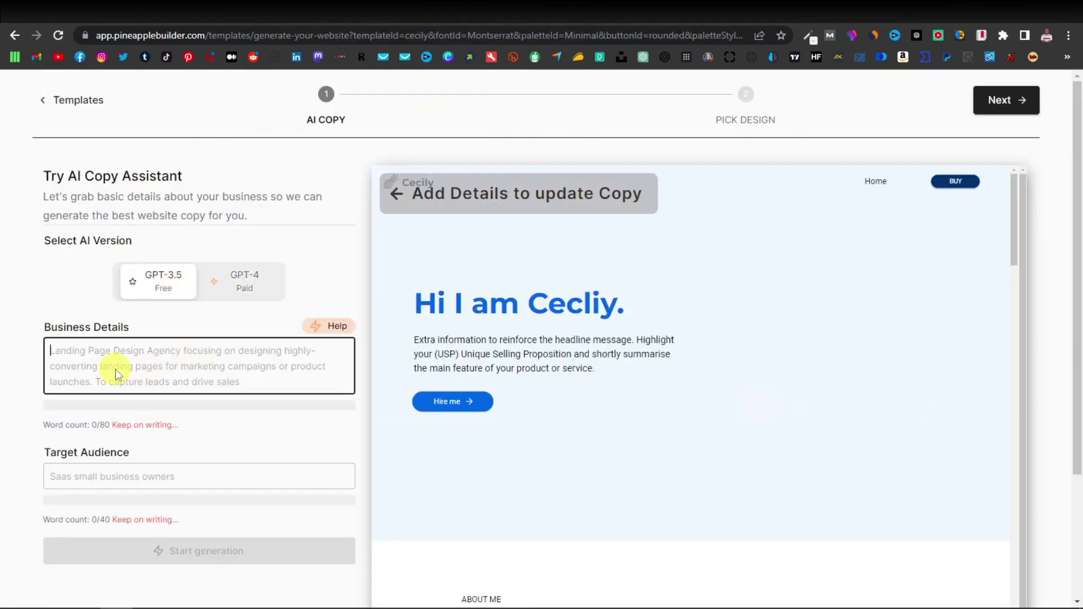
- Paste the SmartFinance description as business details, set audience 'people seeking financial education', and generate
right_click(136, 369)
click(158, 476)
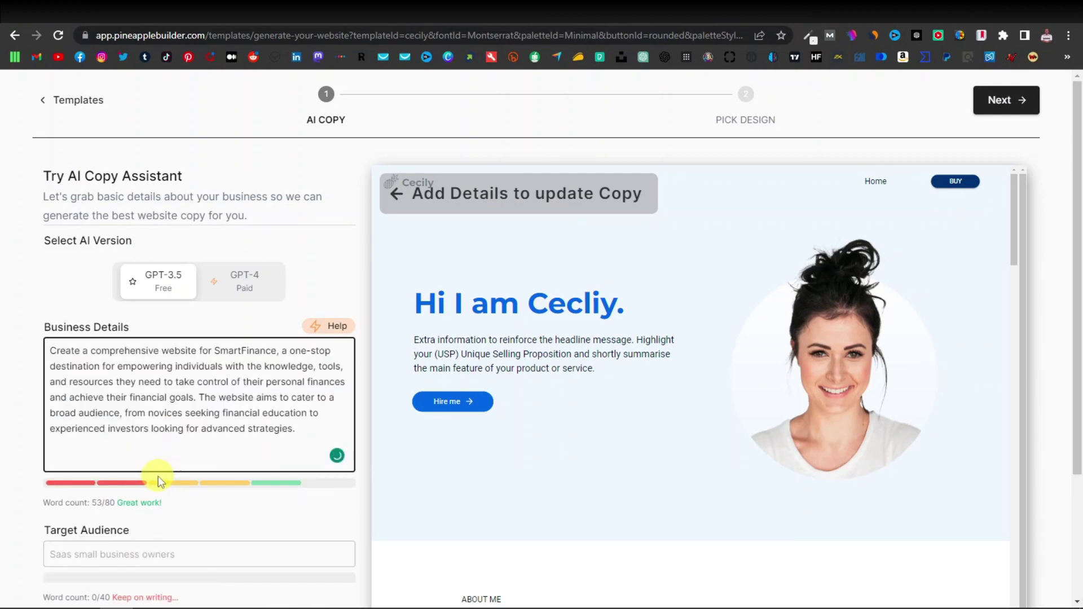
scroll(118, 401, down, 2)
click(119, 394)
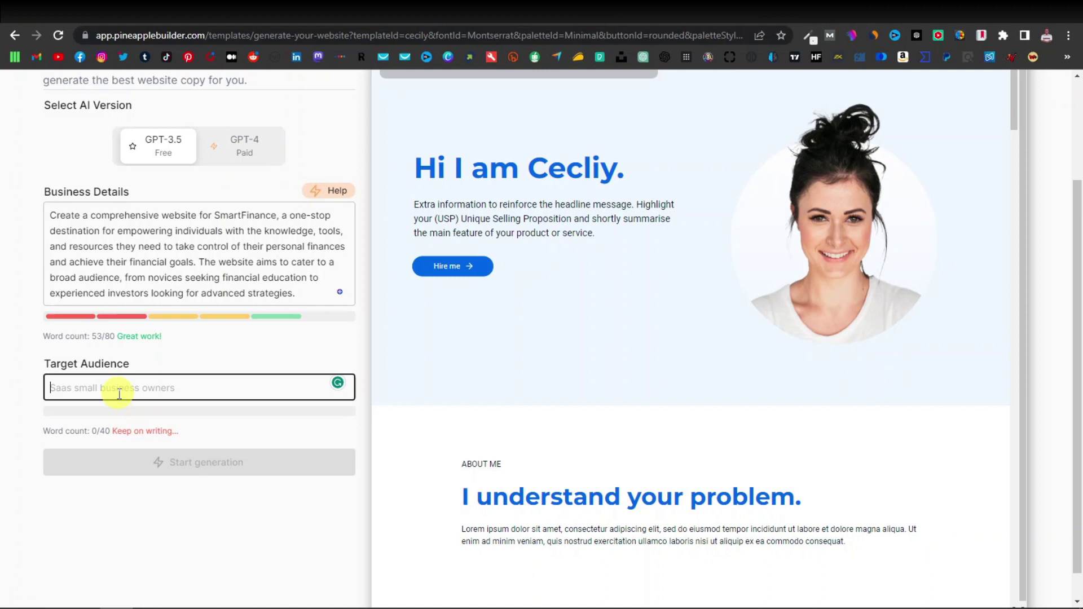
text(people seeking financial educa)
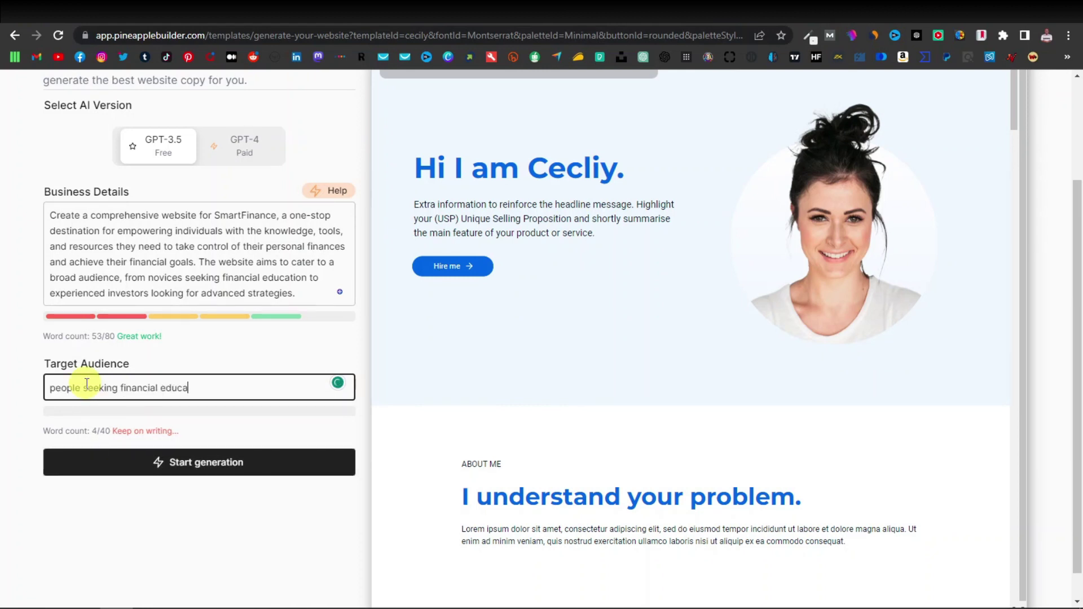
click(223, 462)
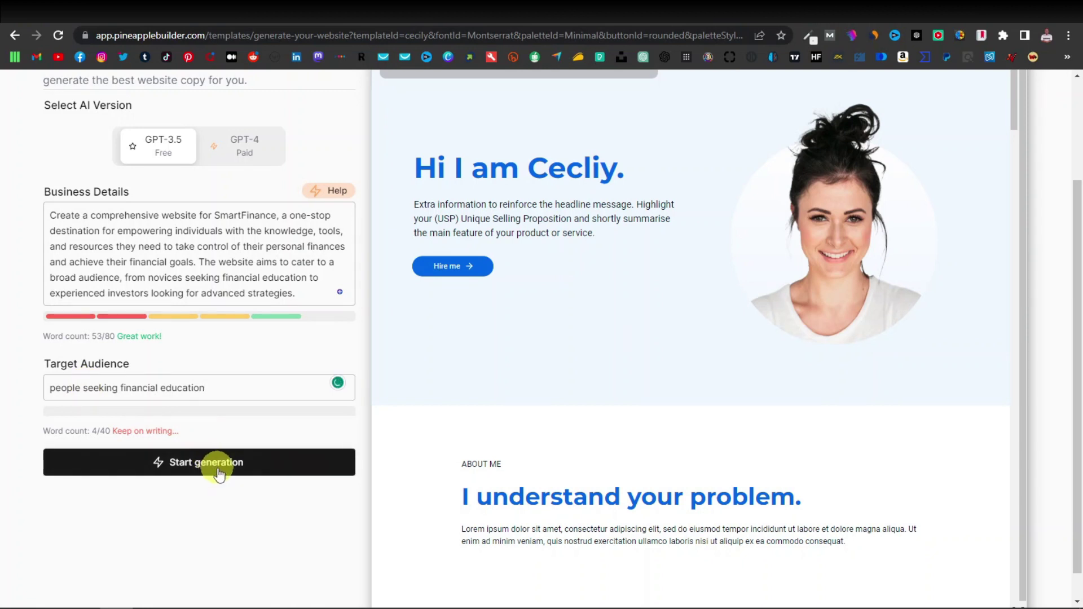
- Save the SmartFinance design to open it with the 'Empower Yourself with SmartFinance' hero
scroll(626, 287, up, 3)
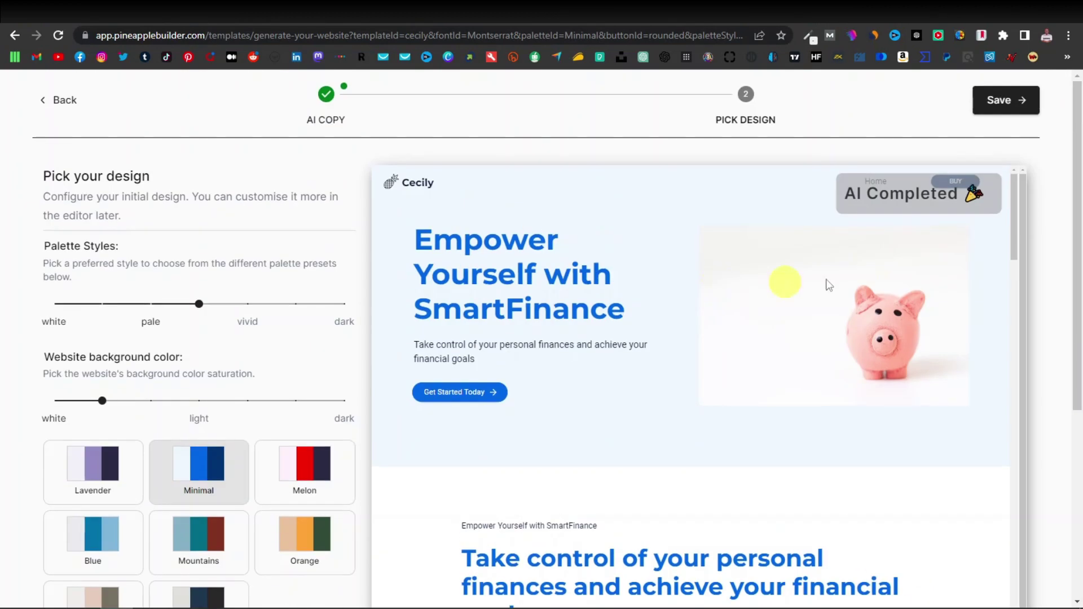
click(1010, 101)
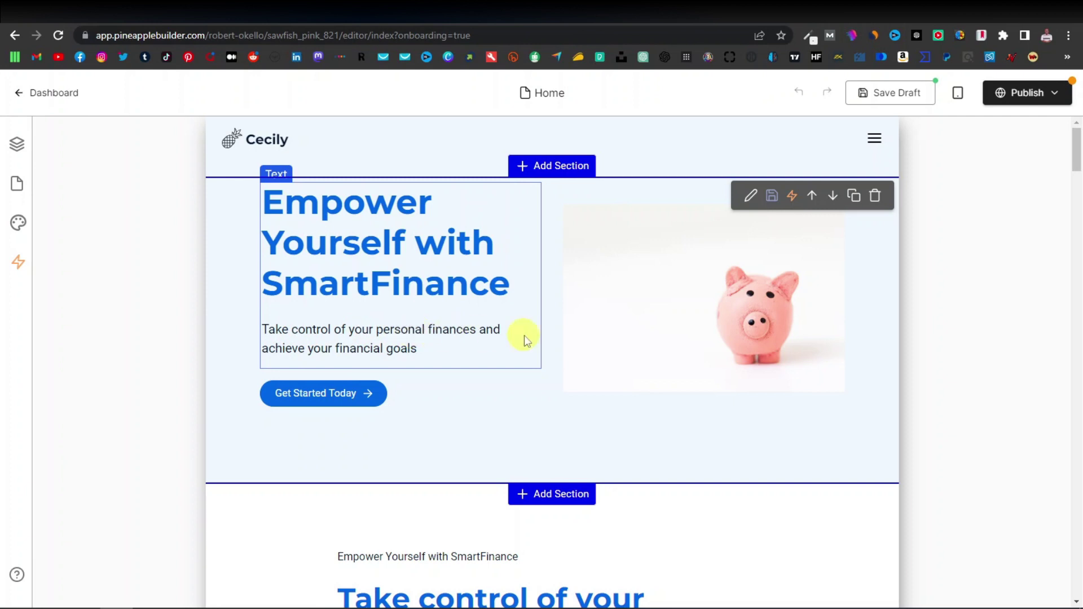
scroll(391, 331, down, 6)
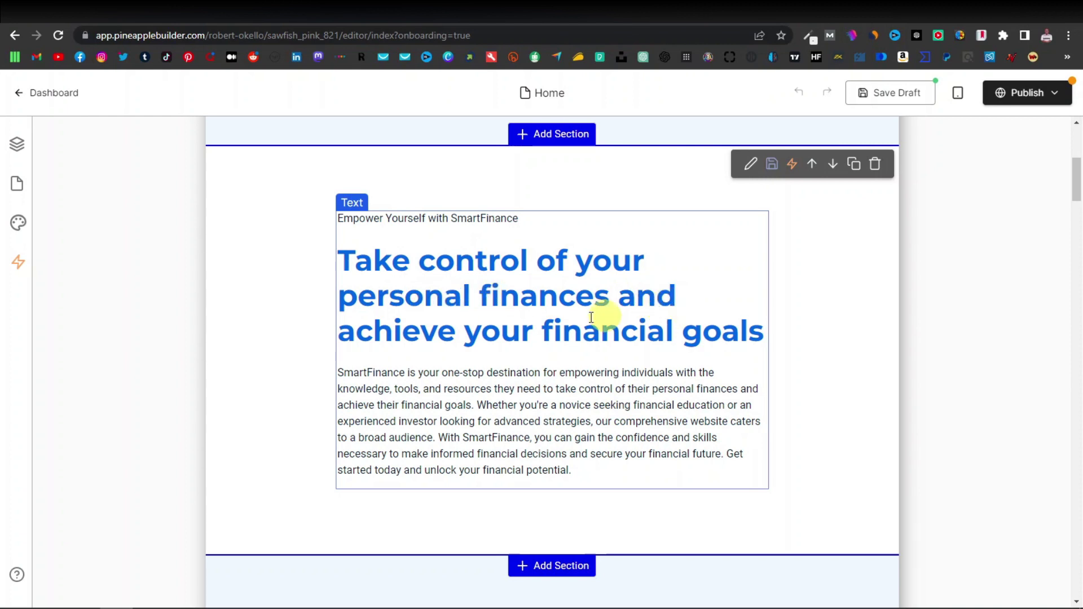
scroll(557, 326, up, 6)
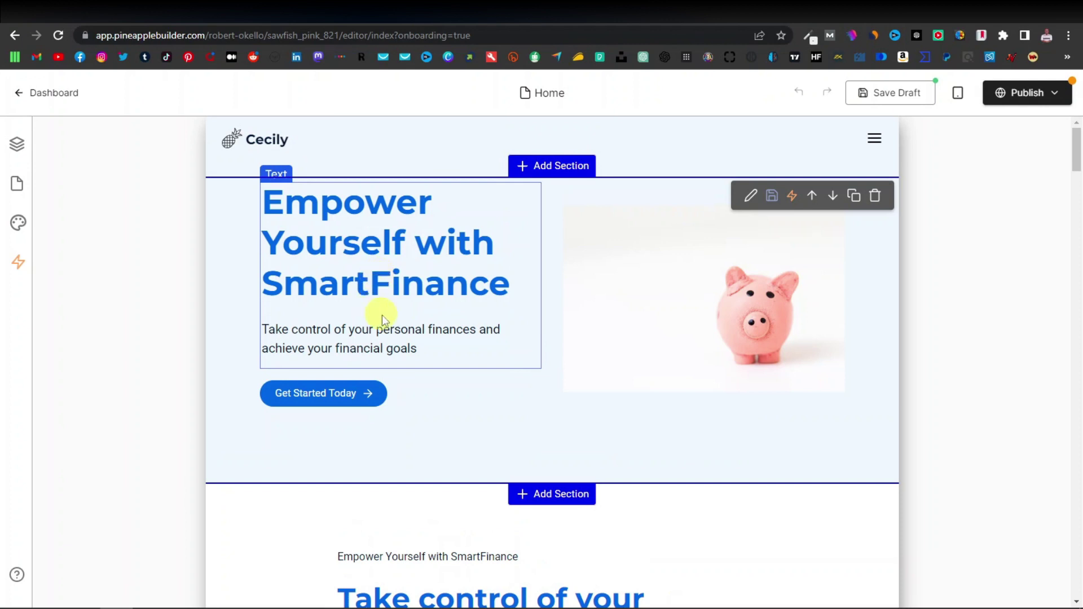
scroll(381, 315, down, 12)
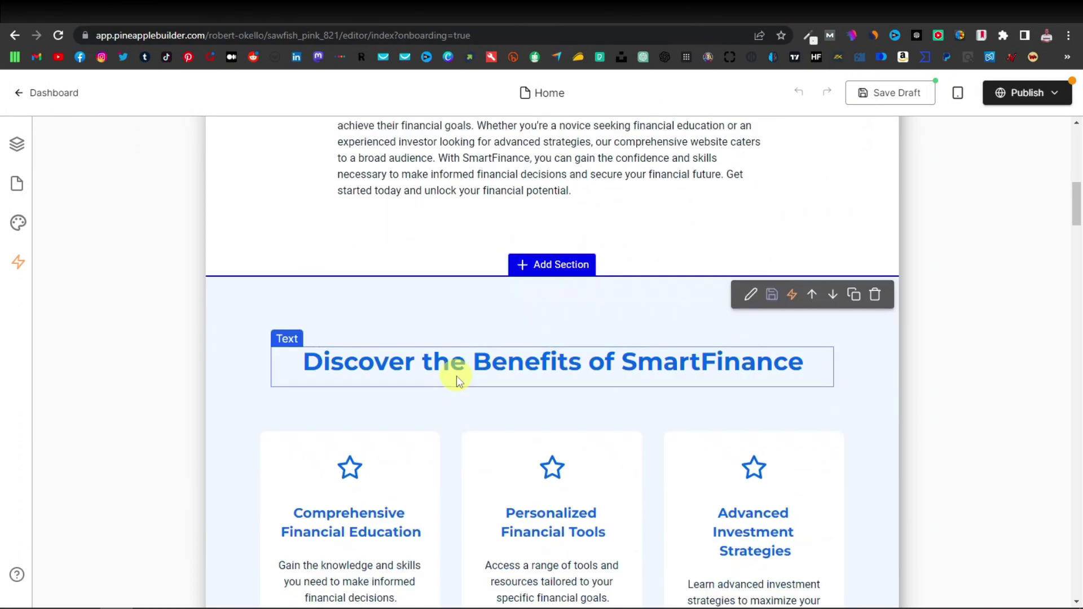
scroll(456, 376, down, 2)
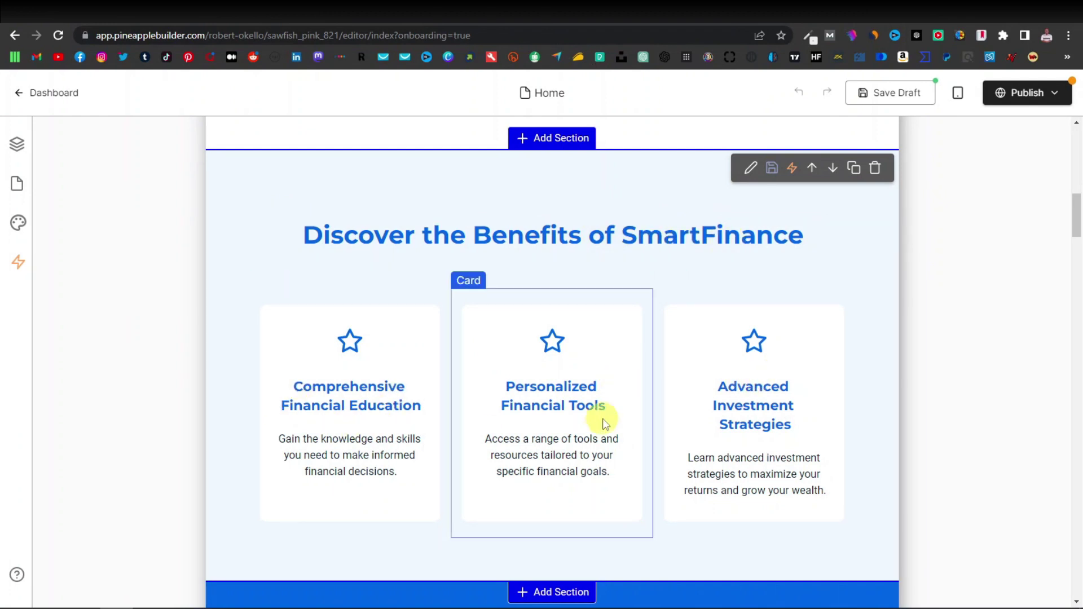
scroll(605, 416, down, 6)
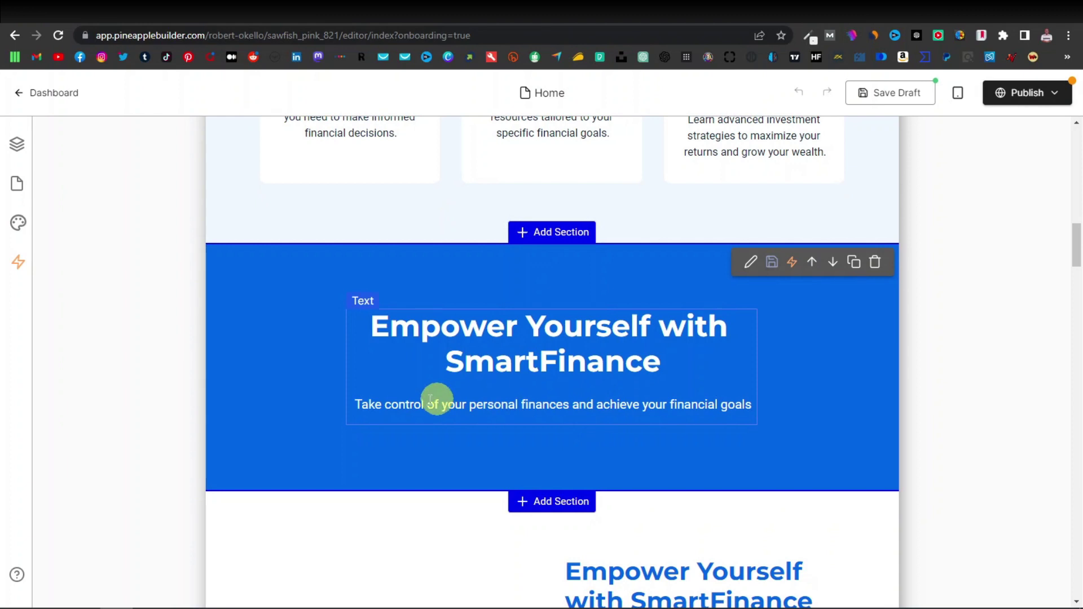
scroll(514, 425, down, 4)
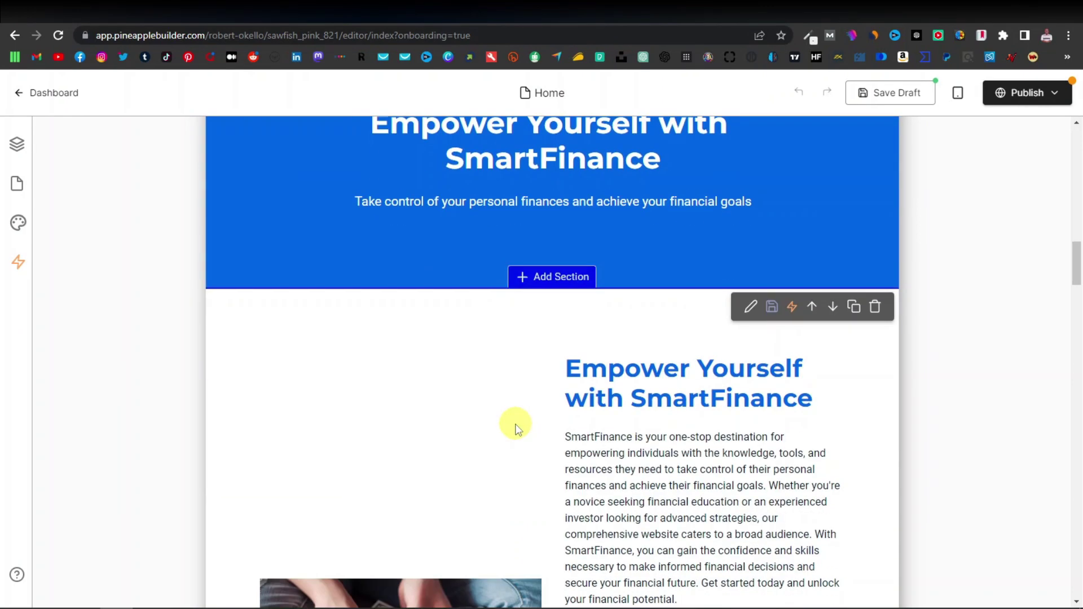
scroll(516, 423, up, 3)
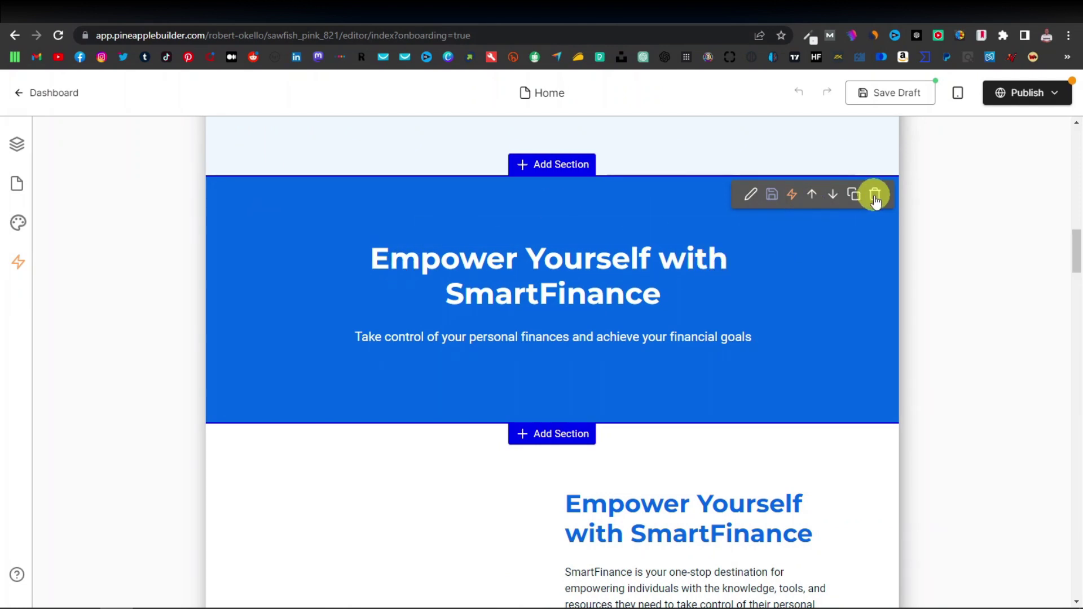
scroll(624, 379, down, 10)
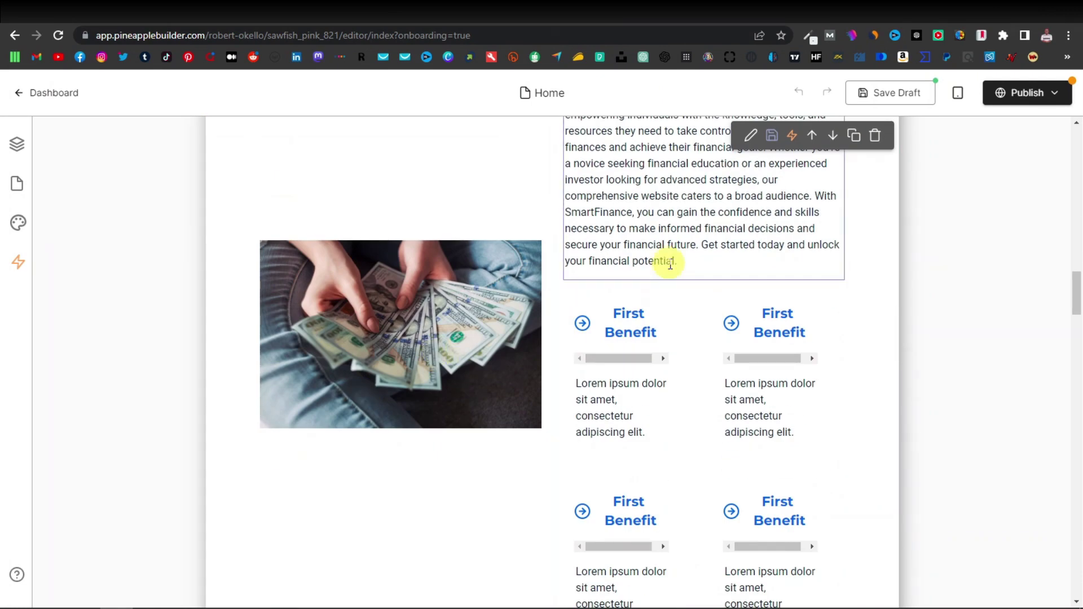
scroll(714, 284, up, 3)
scroll(535, 324, down, 20)
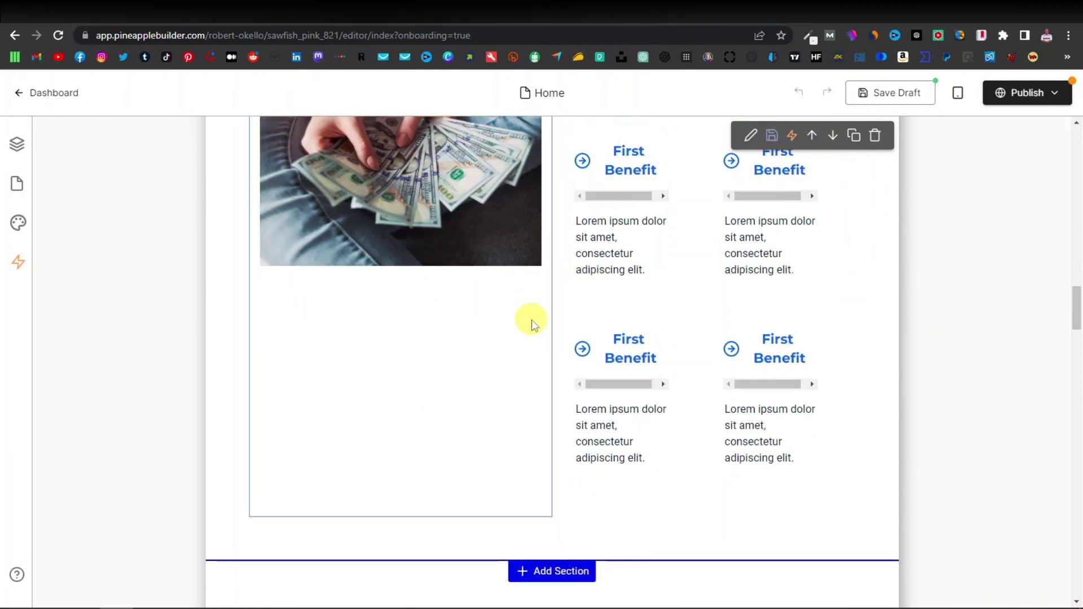
scroll(534, 320, down, 15)
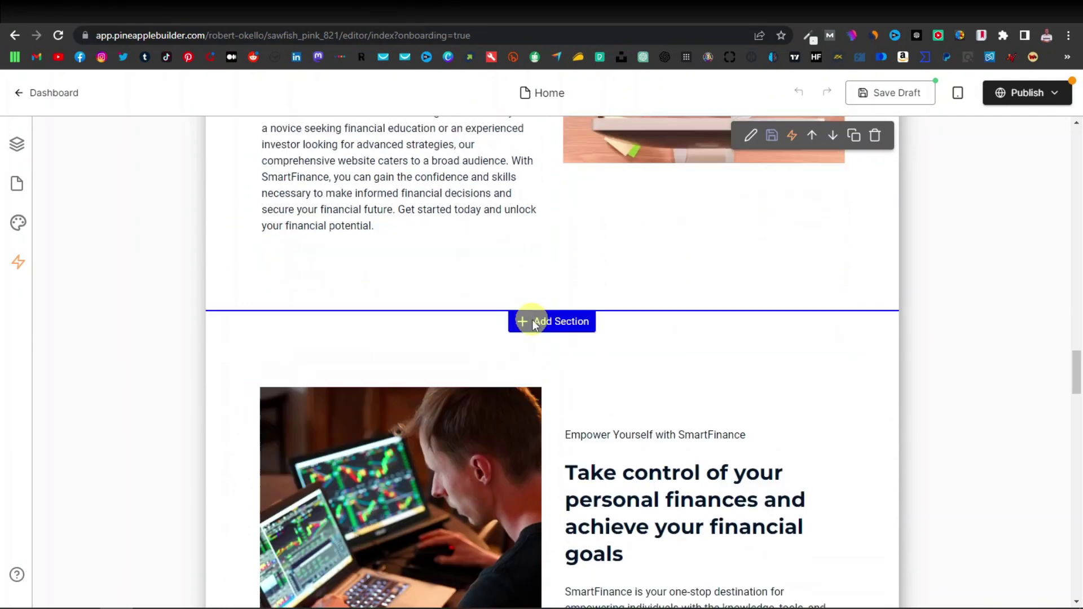
scroll(533, 320, down, 20)
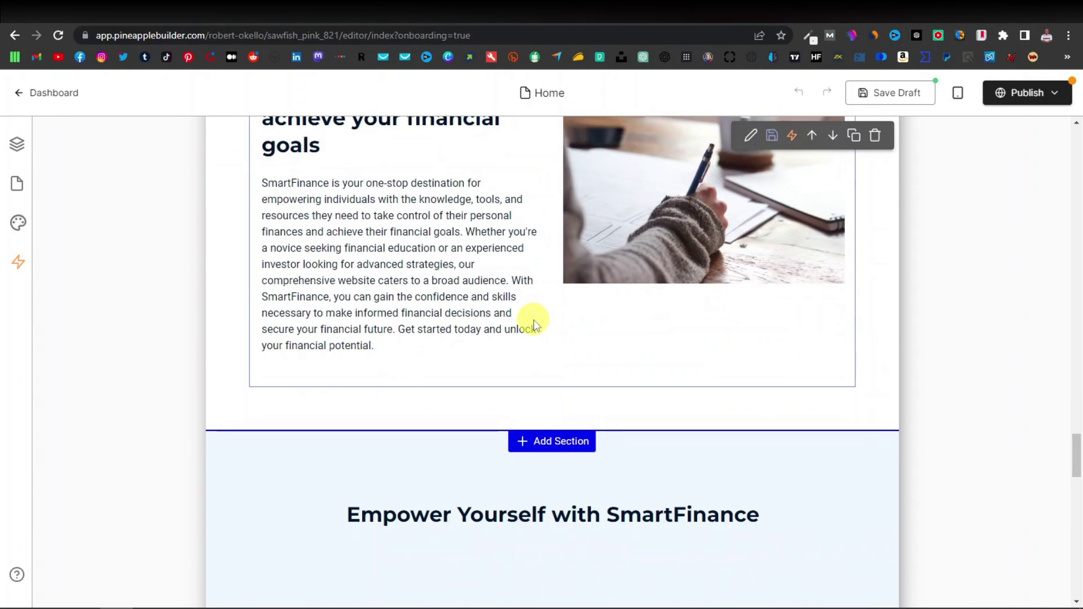
scroll(534, 320, down, 5)
scroll(534, 320, up, 20)
scroll(534, 320, up, 20)
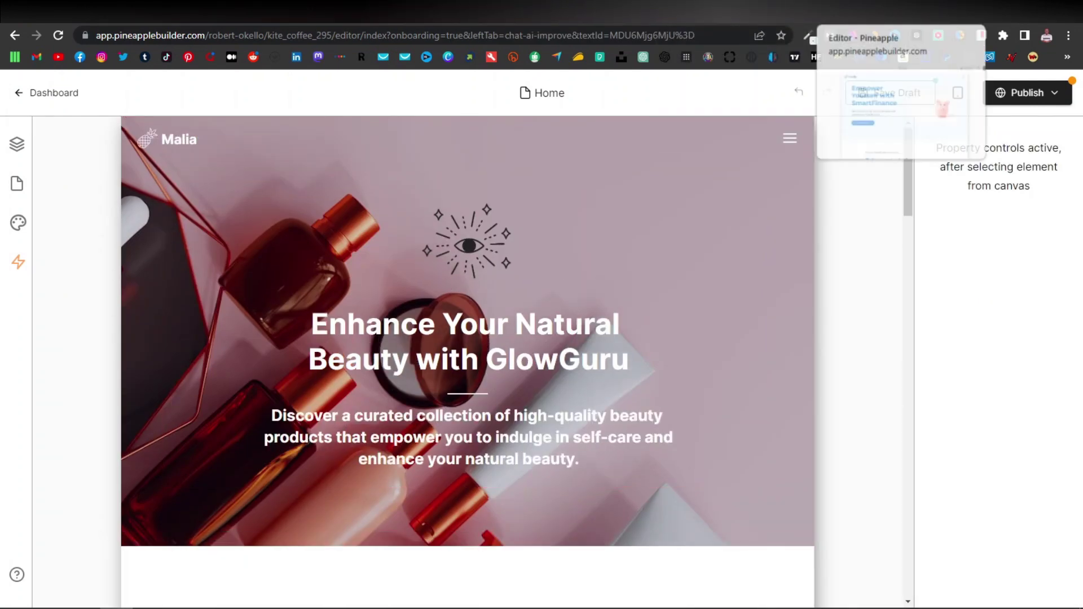
- Scroll the GlowGuru Home page down to the booking section and purple footer
scroll(886, 187, down, 2)
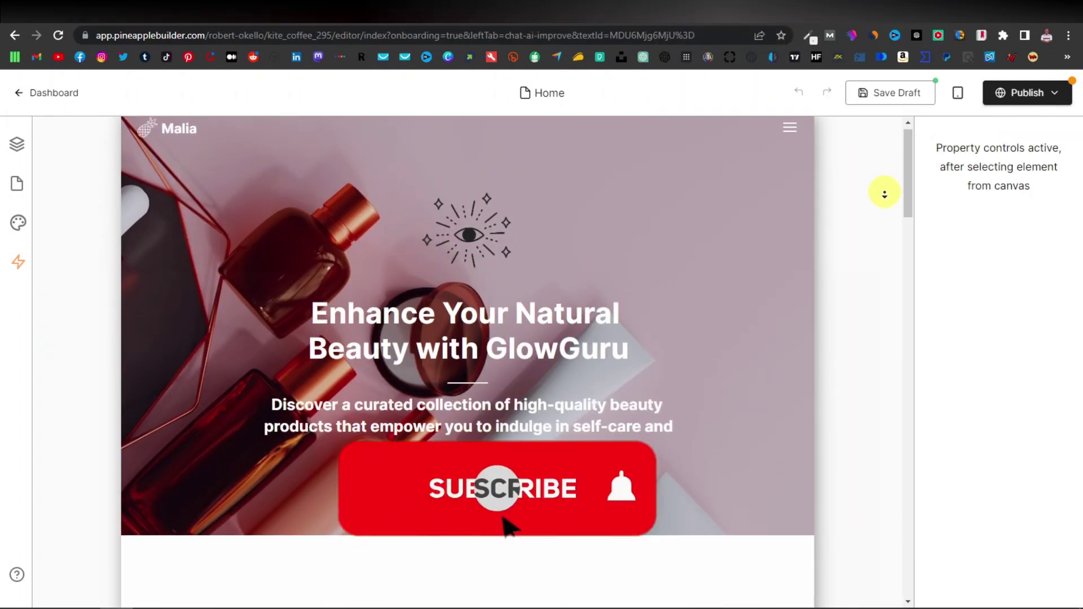
scroll(884, 193, down, 2)
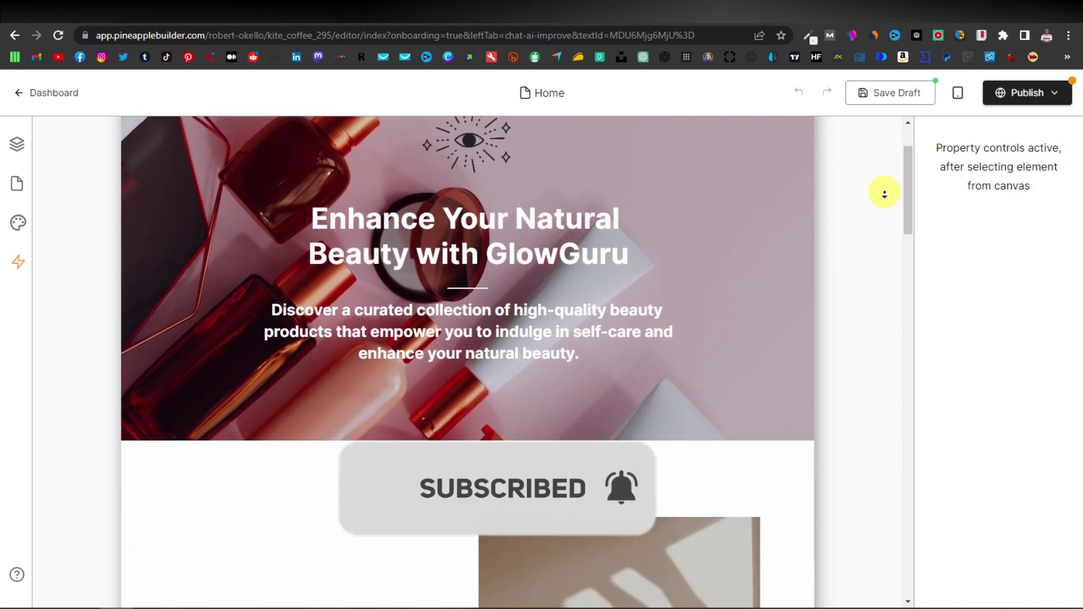
scroll(885, 193, down, 2)
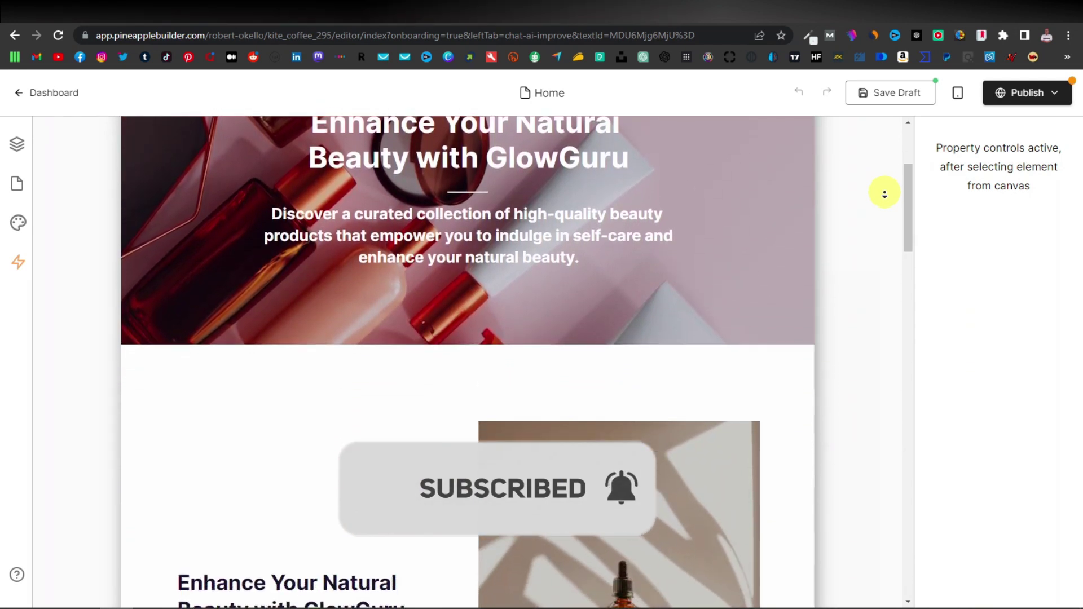
scroll(885, 195, down, 3)
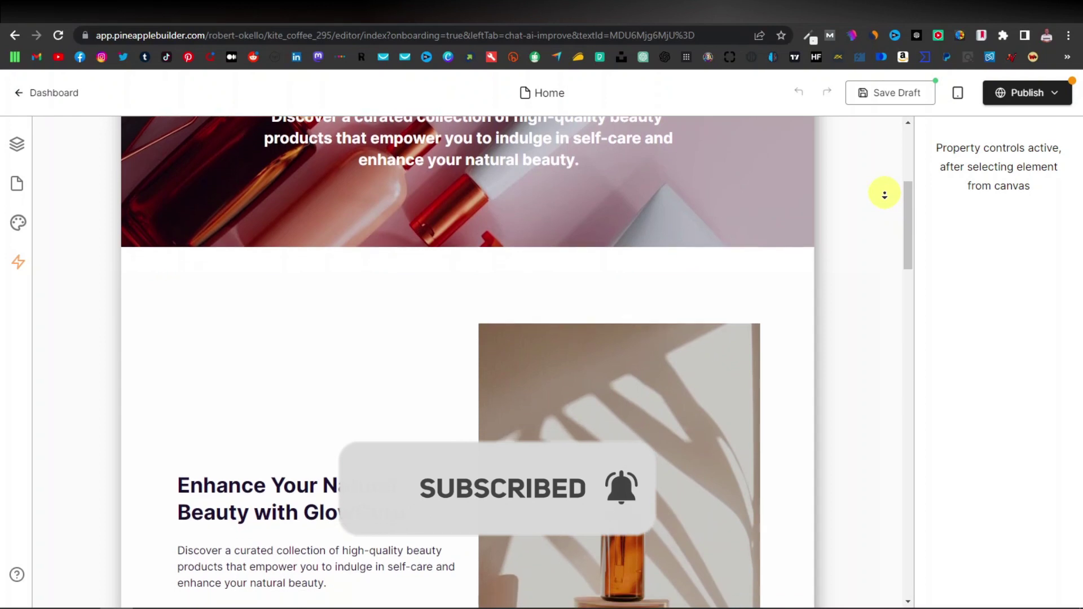
scroll(885, 200, down, 3)
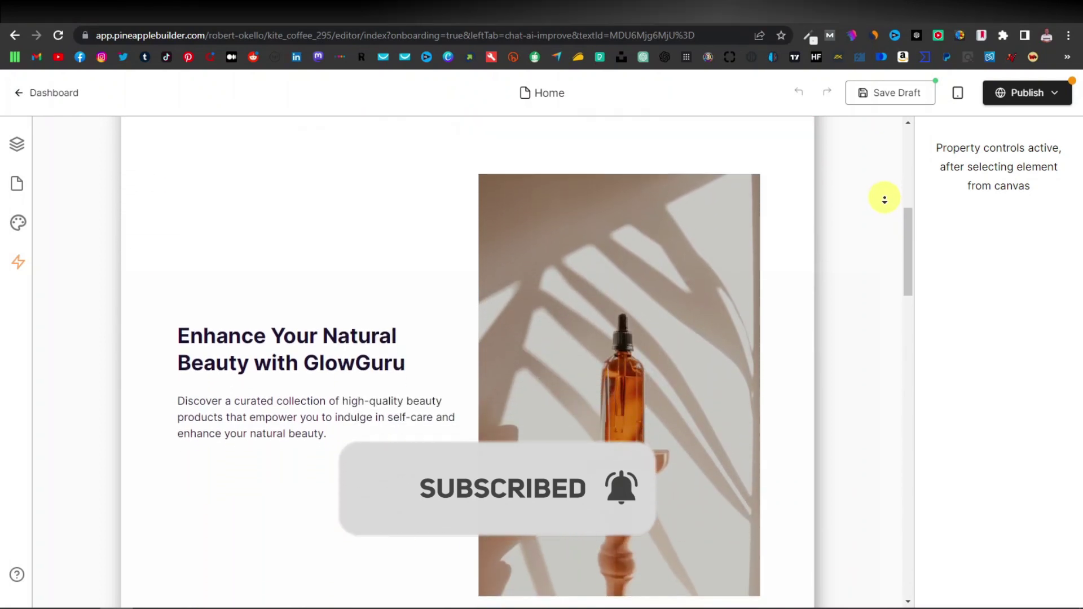
scroll(885, 199, down, 5)
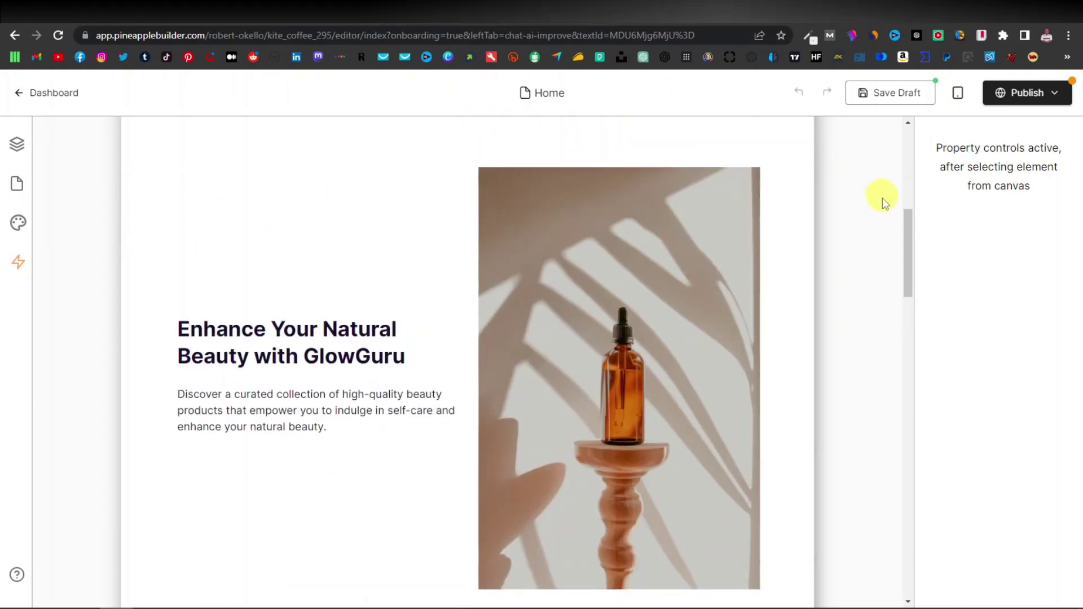
scroll(885, 207, down, 8)
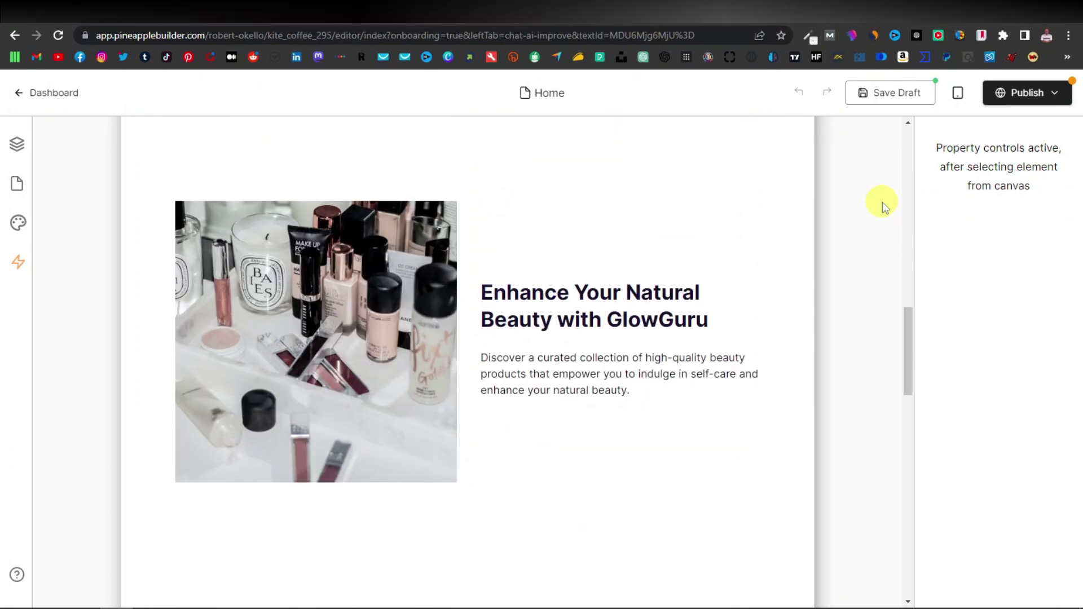
scroll(868, 269, down, 6)
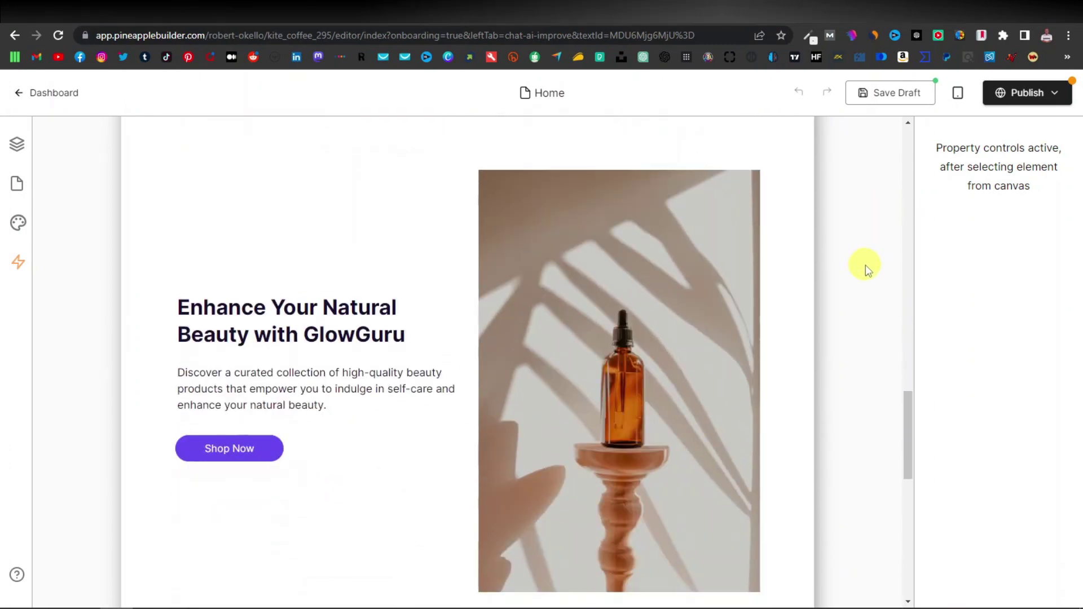
scroll(867, 269, down, 8)
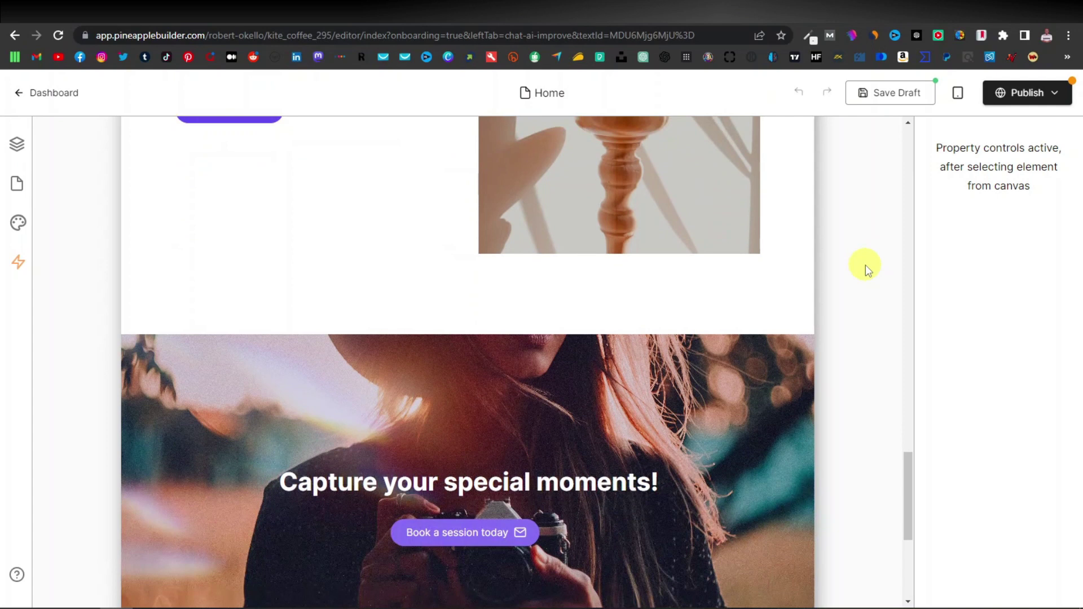
scroll(867, 269, down, 1)
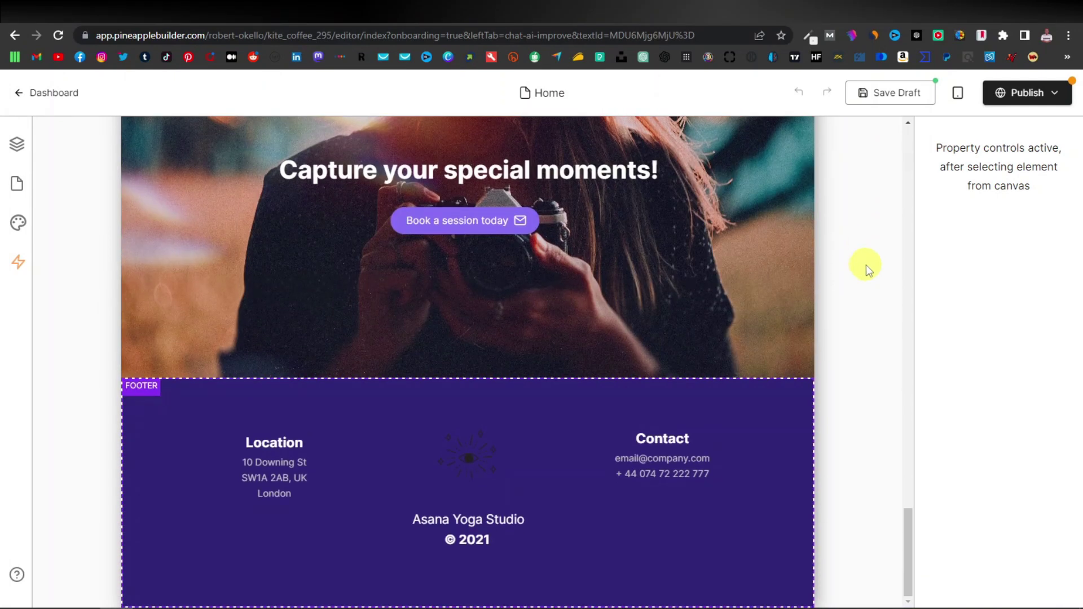
scroll(868, 269, up, 3)
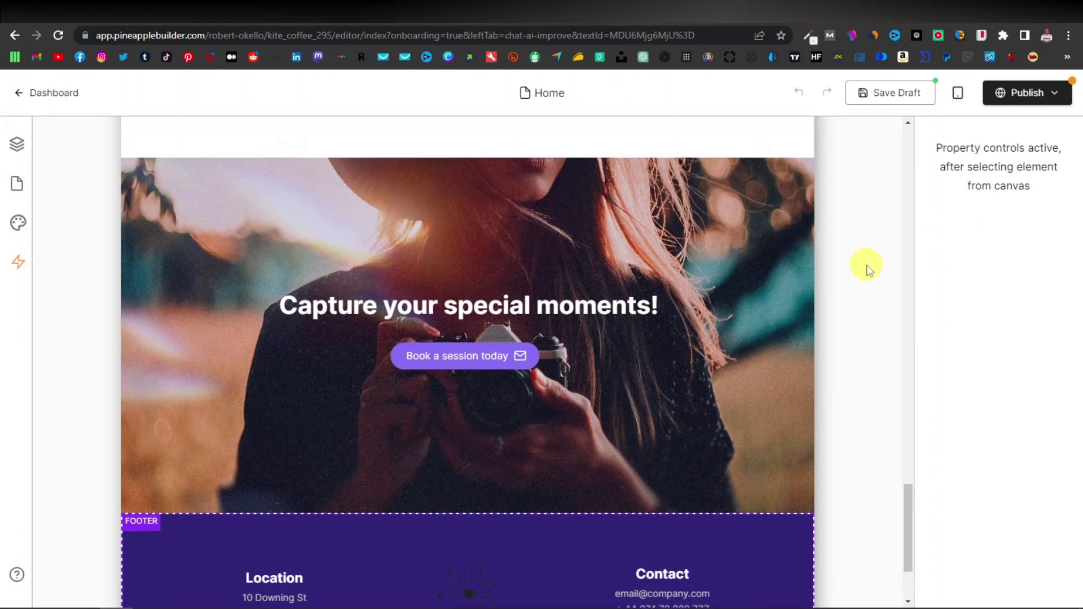